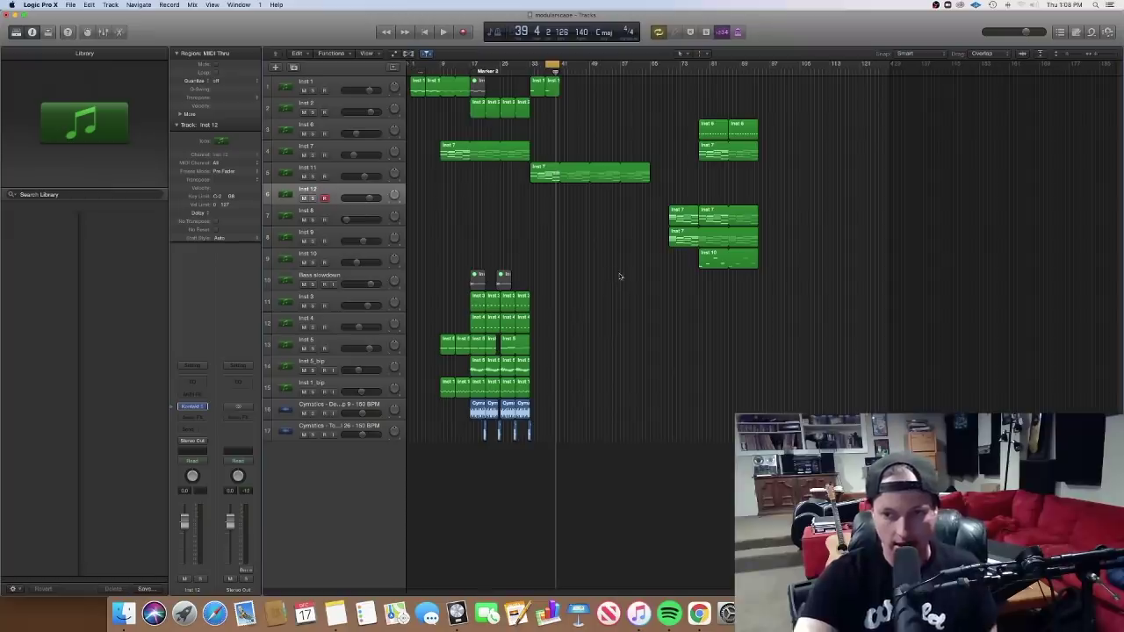
Stretch the cycle range from bar 1 to about bar 73 and play the song from the beginning.
scroll(616, 278, up, 5)
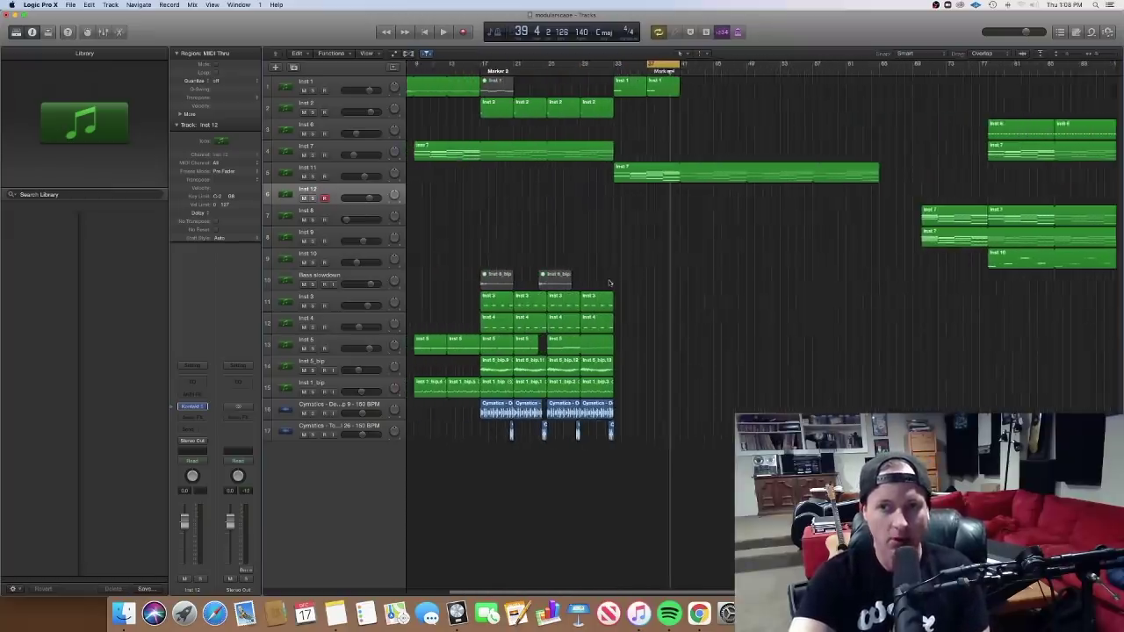
scroll(600, 277, down, 3)
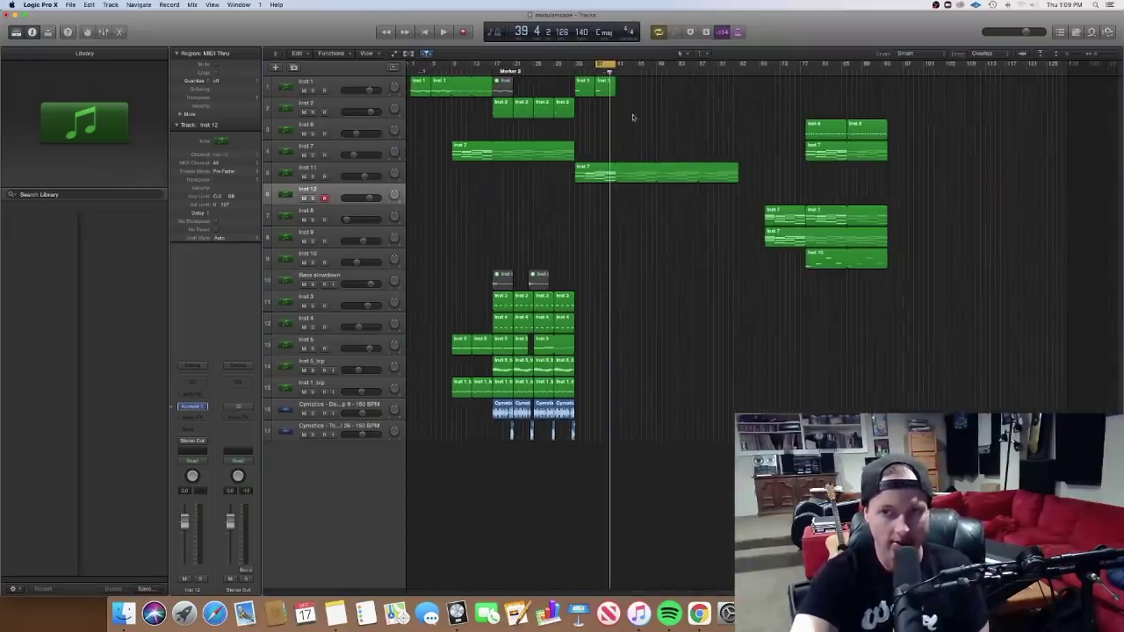
drag(597, 64, 411, 64)
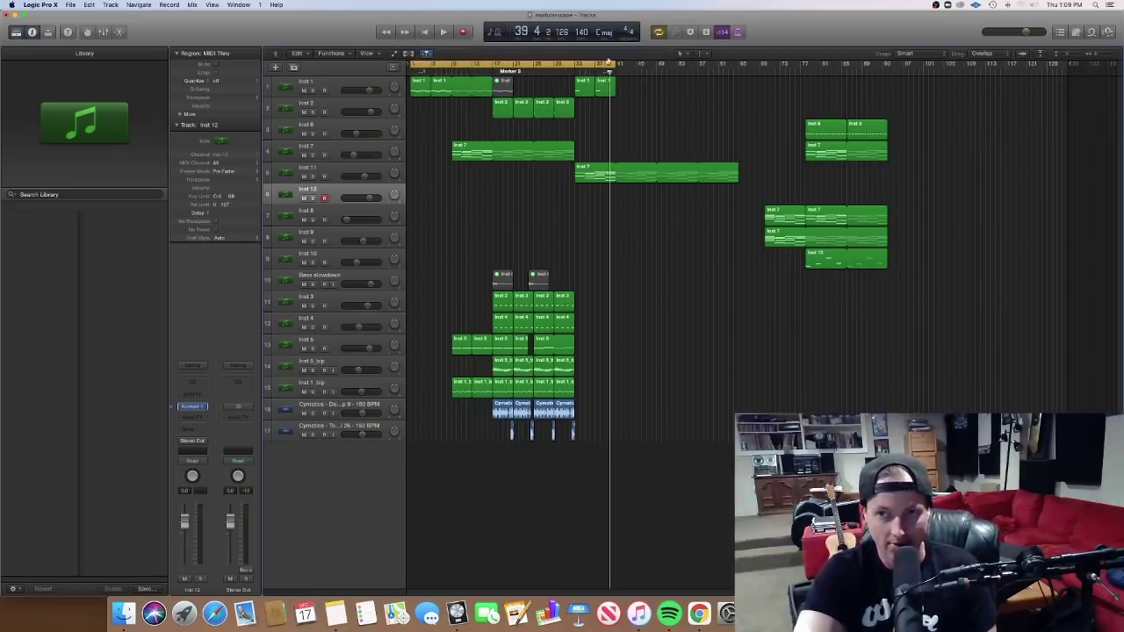
drag(617, 64, 778, 85)
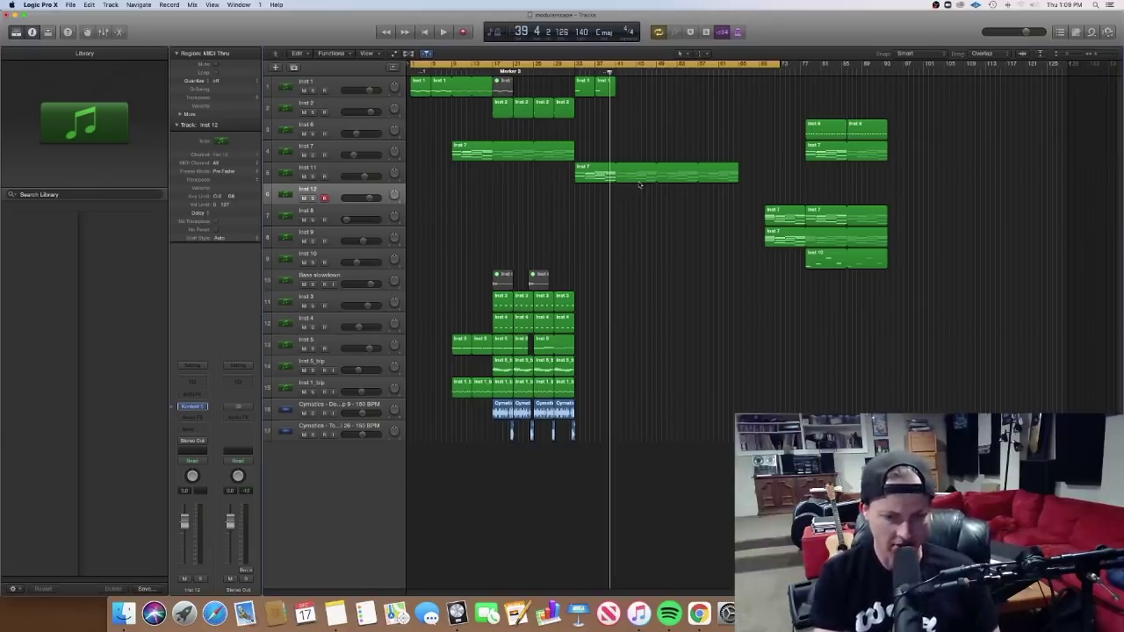
key(Return)
key(space)
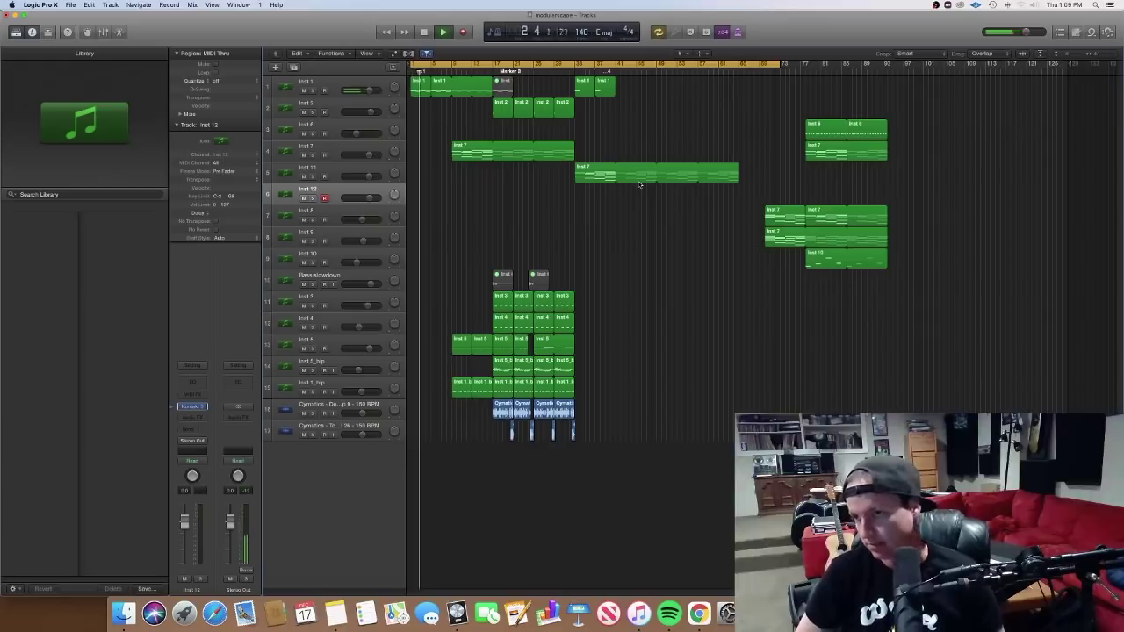
Open the Modular V3 instrument on the Inst 1 track, examine its sequencer and patch-cable modules, and close it.
click(334, 85)
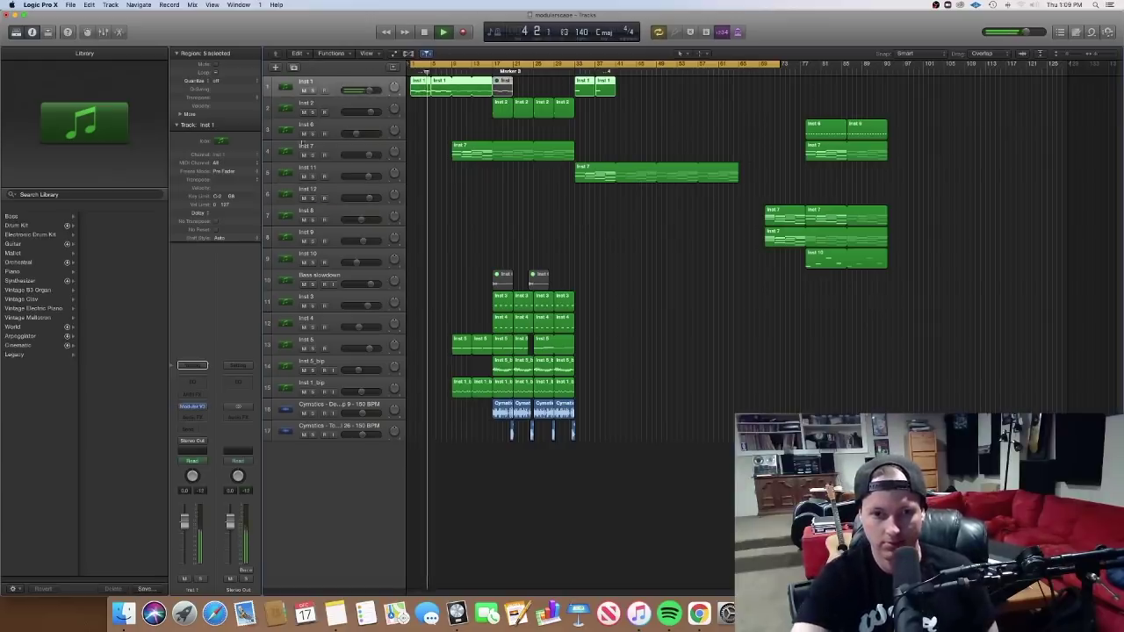
click(204, 408)
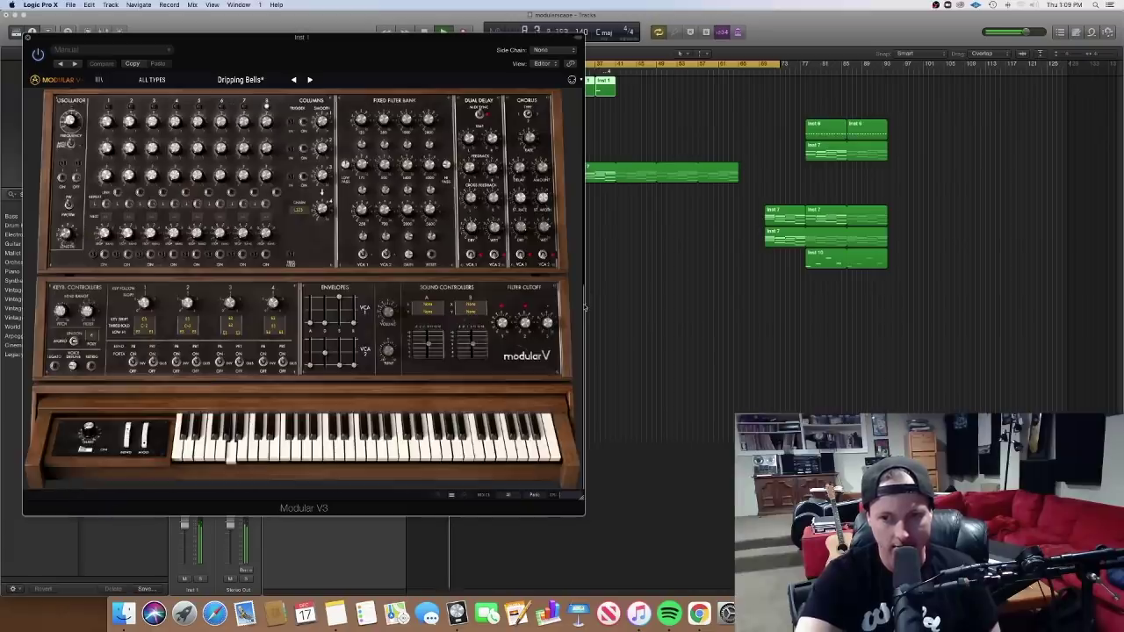
scroll(584, 303, down, 5)
scroll(584, 301, up, 3)
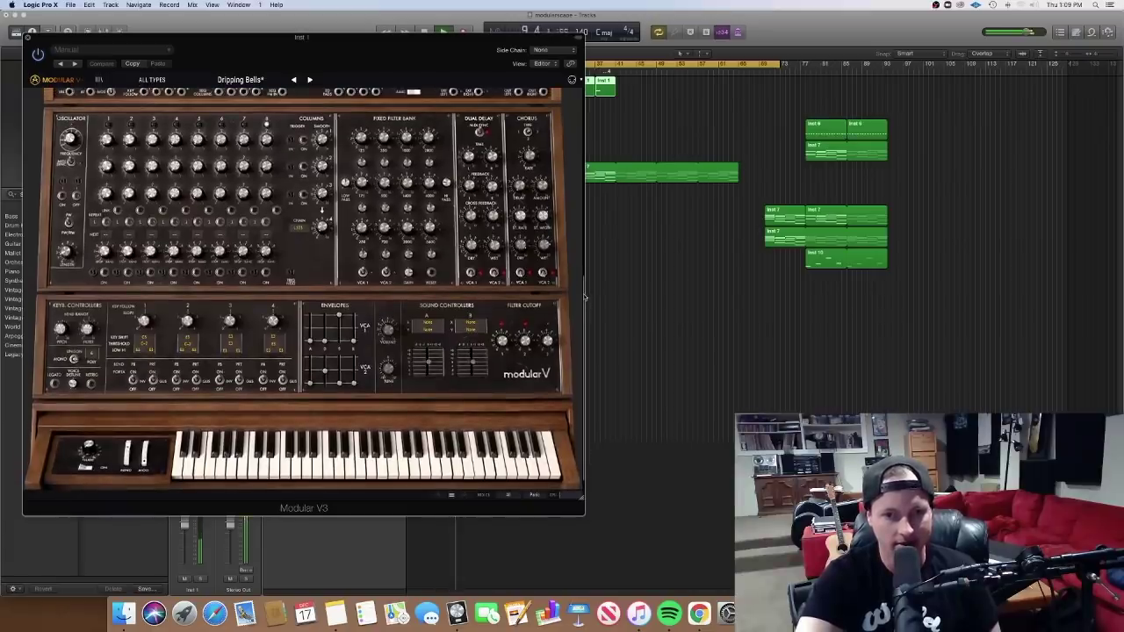
scroll(584, 292, up, 8)
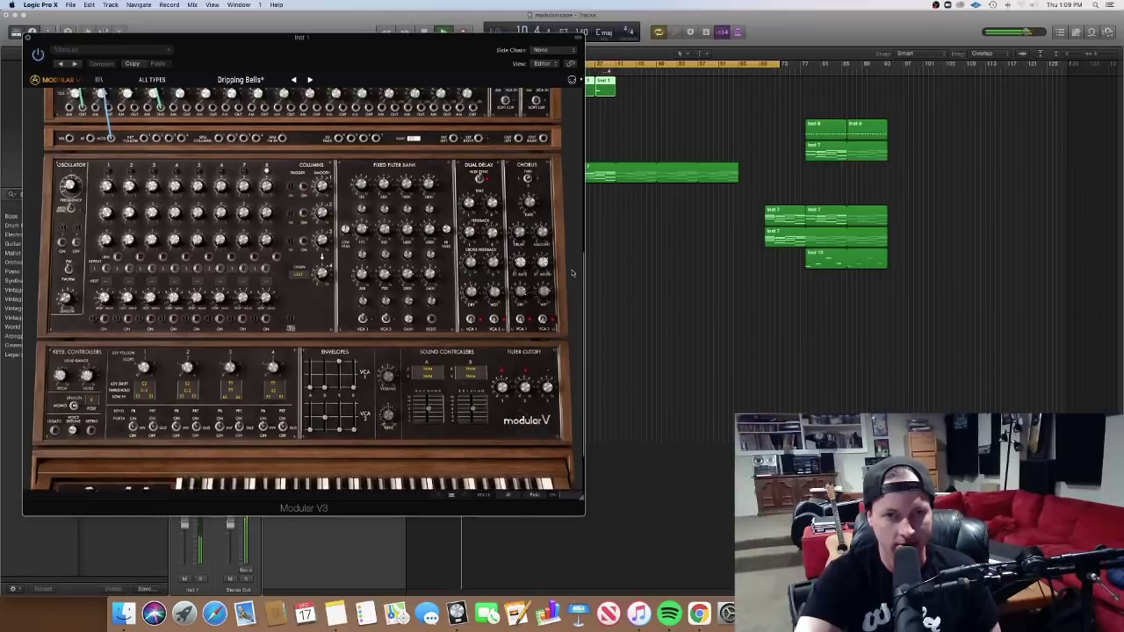
scroll(584, 164, up, 5)
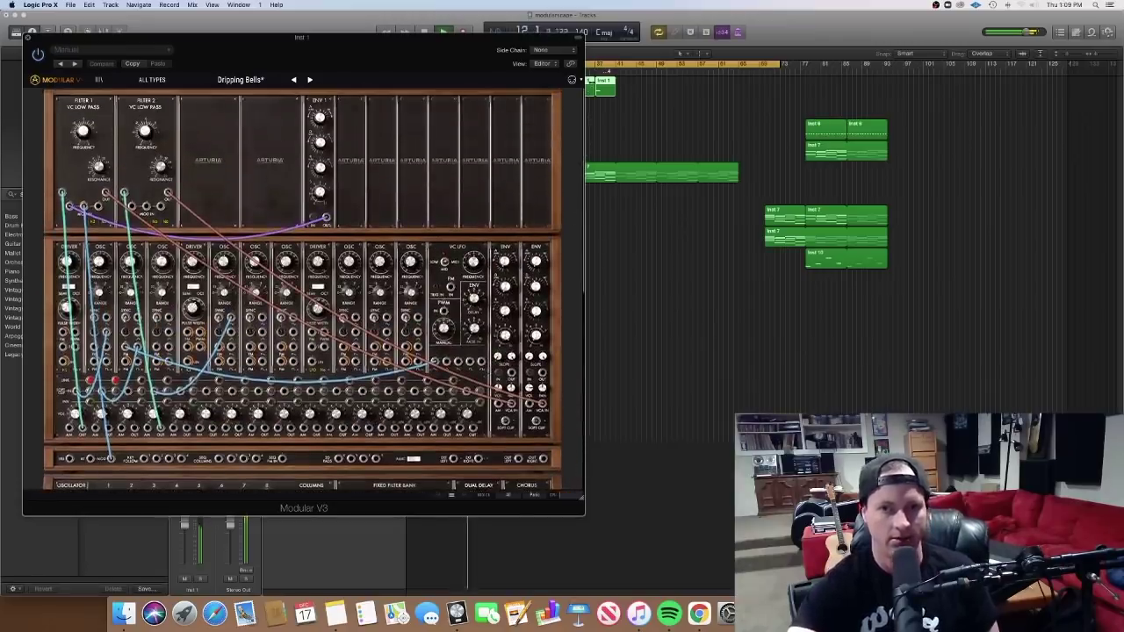
click(27, 38)
click(519, 223)
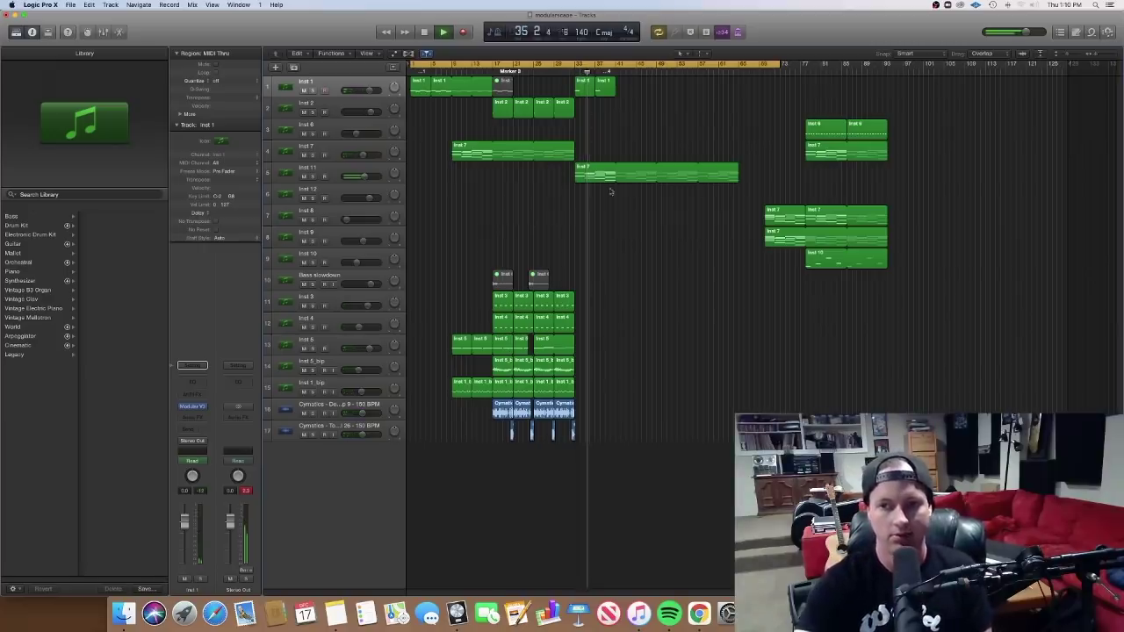
Check the notes of the Inst 11 track's region in the Piano Roll and close the editor.
double_click(606, 173)
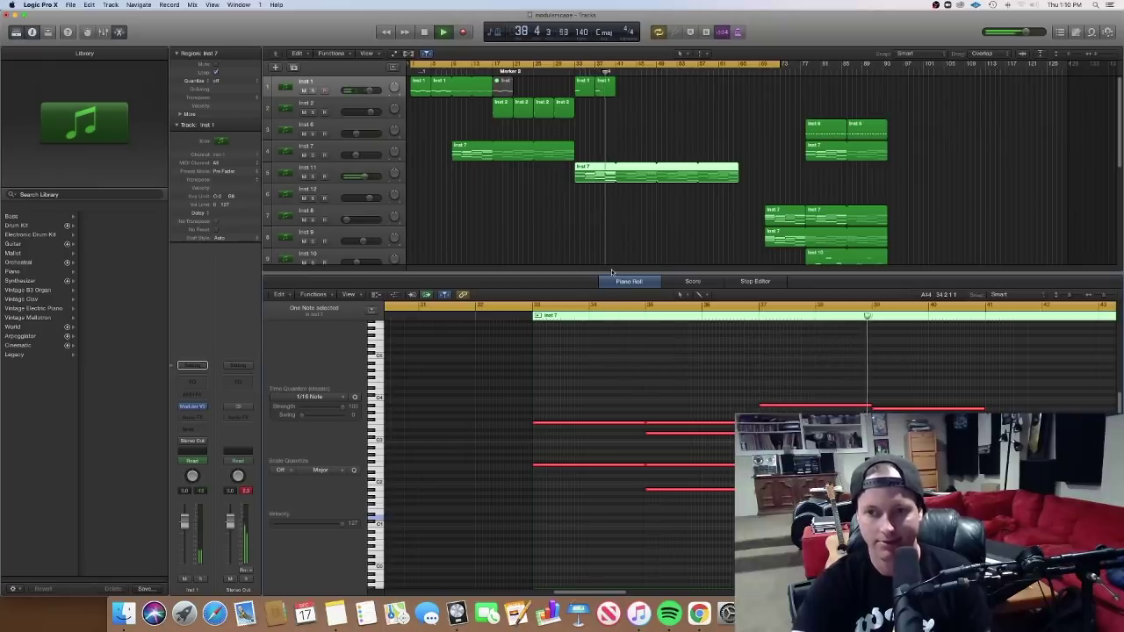
key(e)
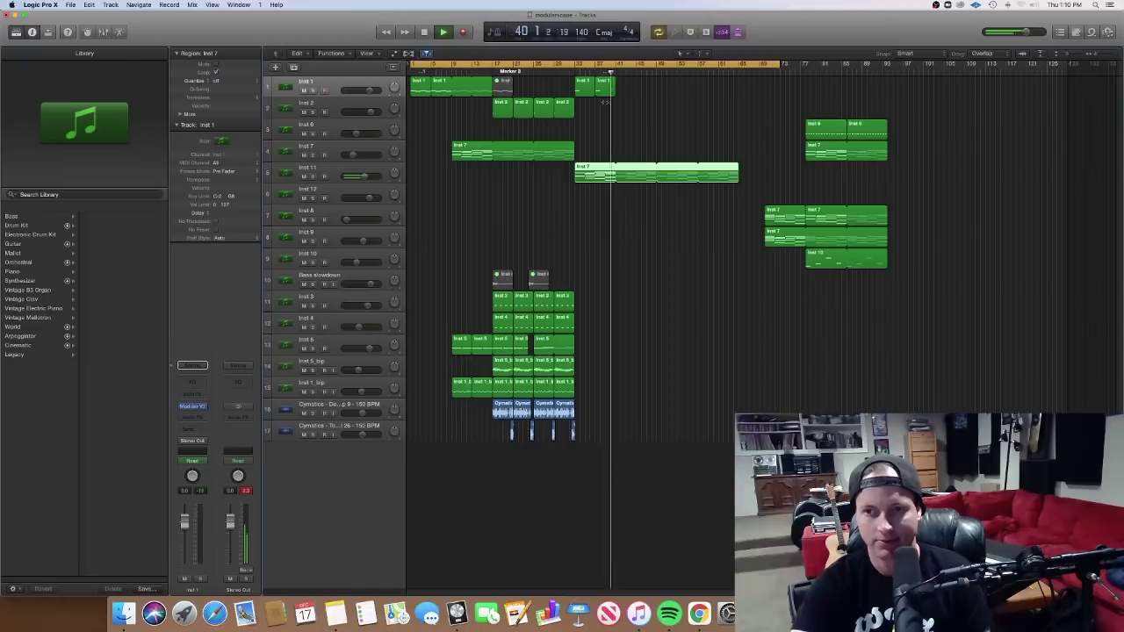
Stop playback, set the cycle range to bars 37–45 and place the playhead at bar 37.
drag(616, 64, 655, 64)
key(space)
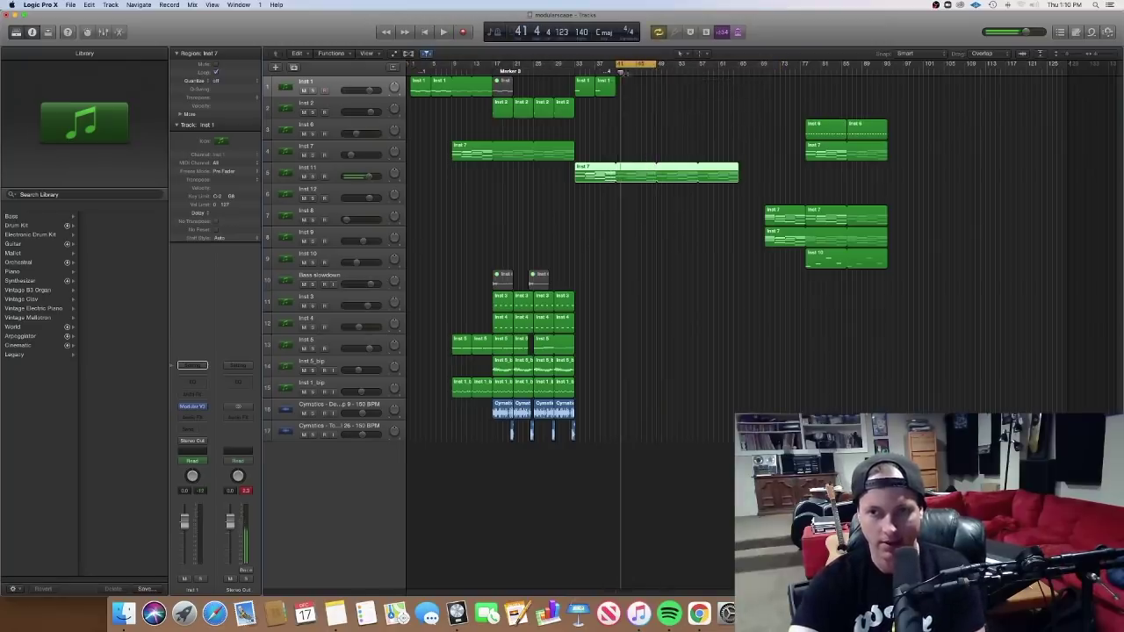
drag(623, 65, 604, 65)
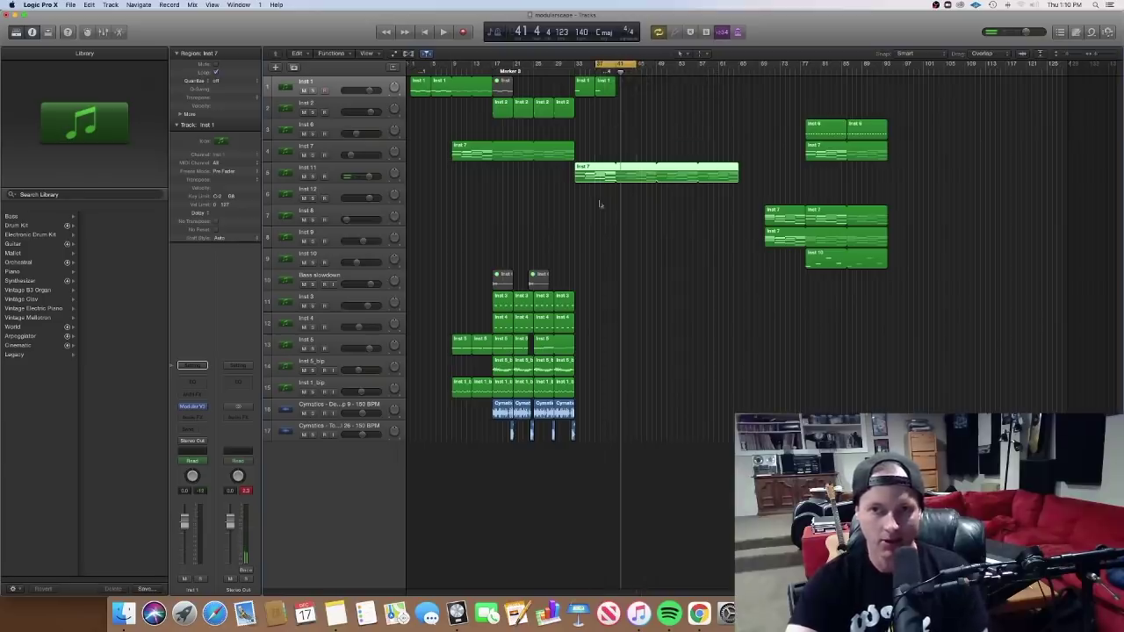
click(532, 70)
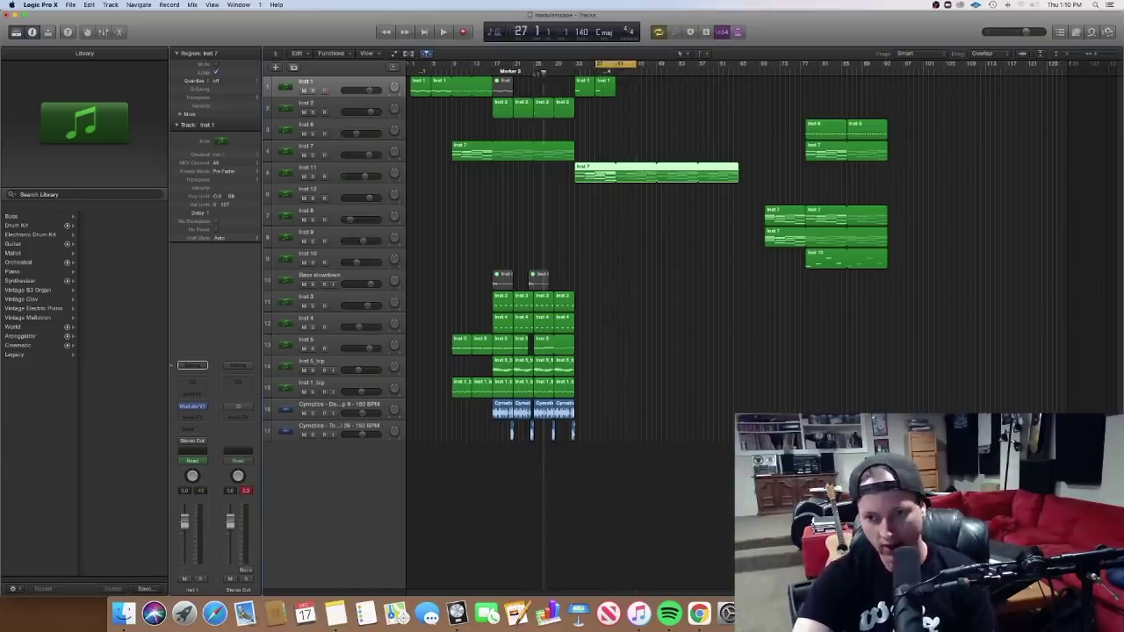
drag(534, 72, 595, 70)
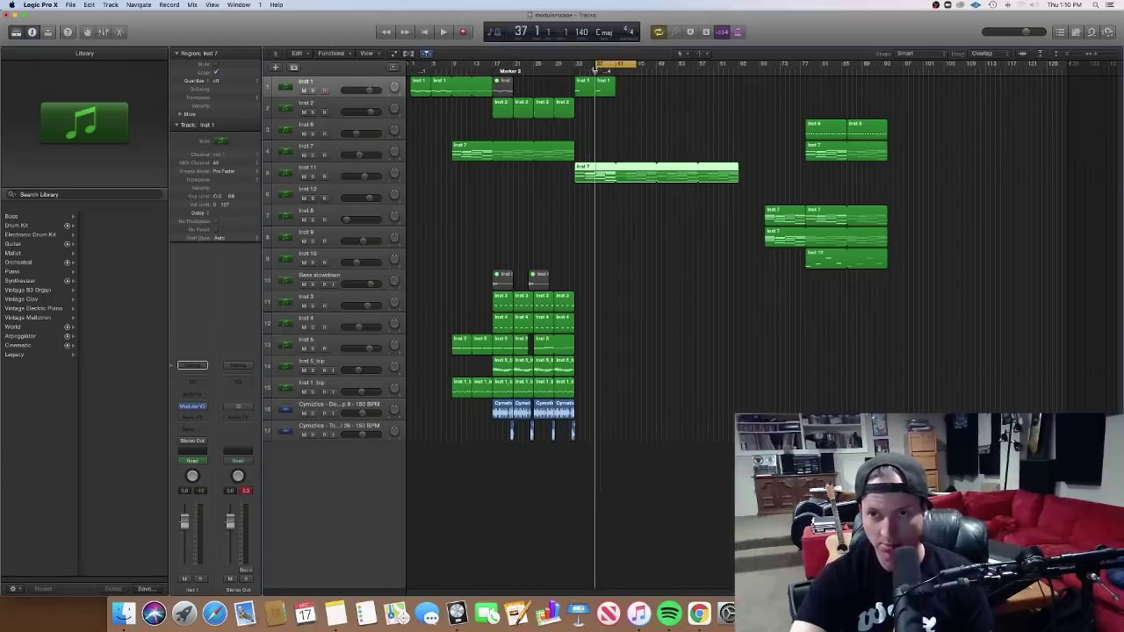
Open the Kontakt 5 instrument on the Inst 12 track and move its window toward the middle of the workspace.
click(364, 124)
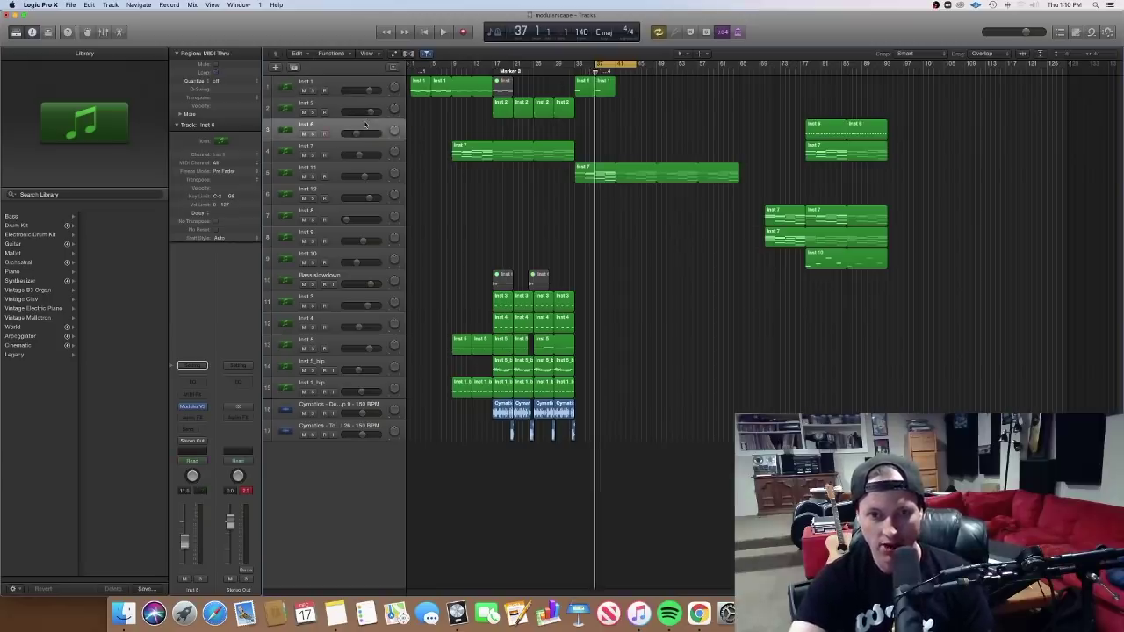
click(356, 192)
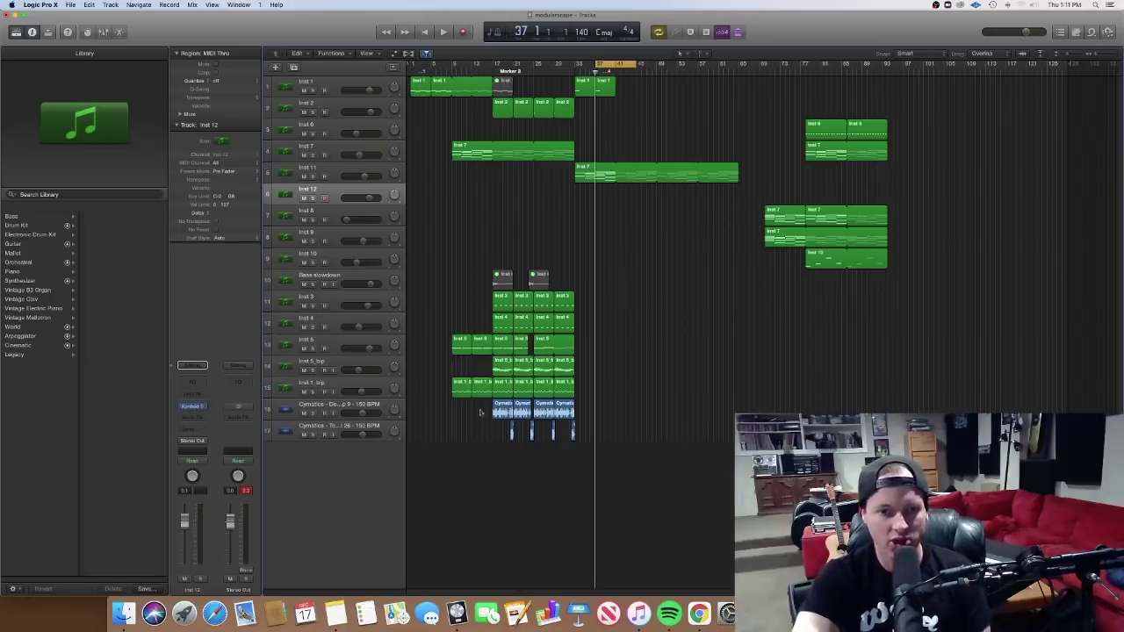
click(192, 406)
drag(236, 56, 347, 186)
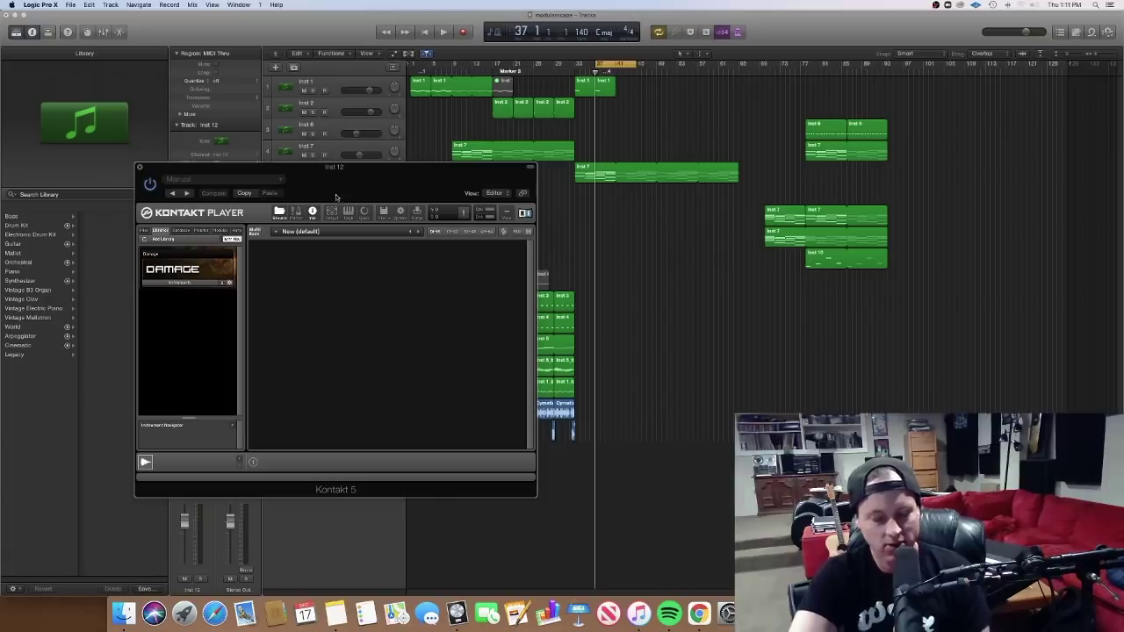
Show the Damage library's instruments in Kontakt and go back up to its top-level folders.
click(208, 281)
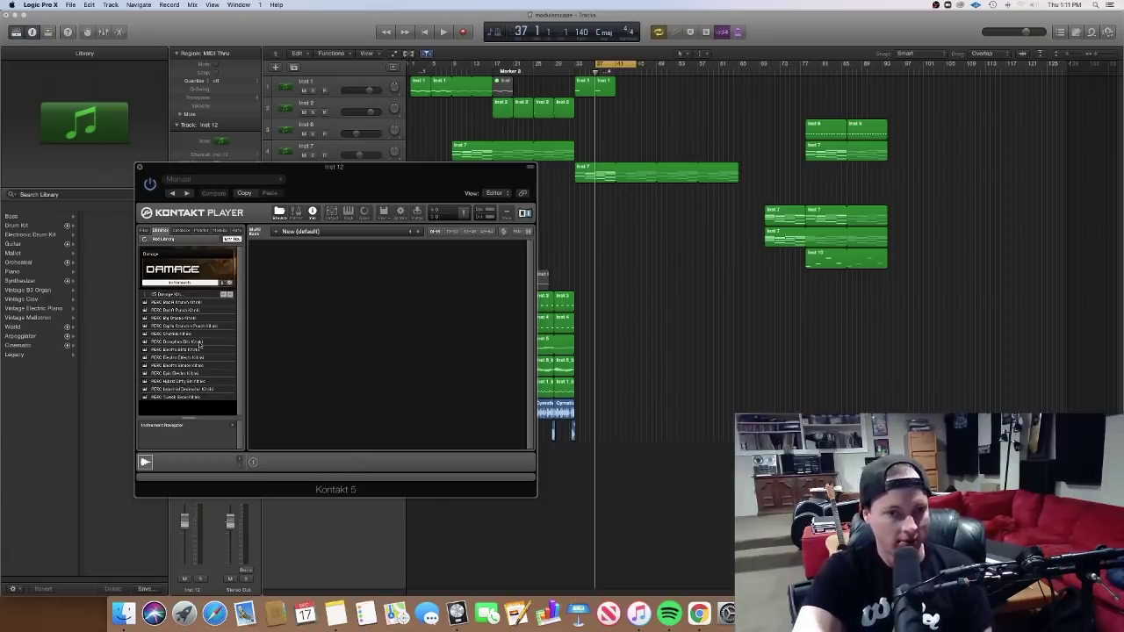
click(176, 296)
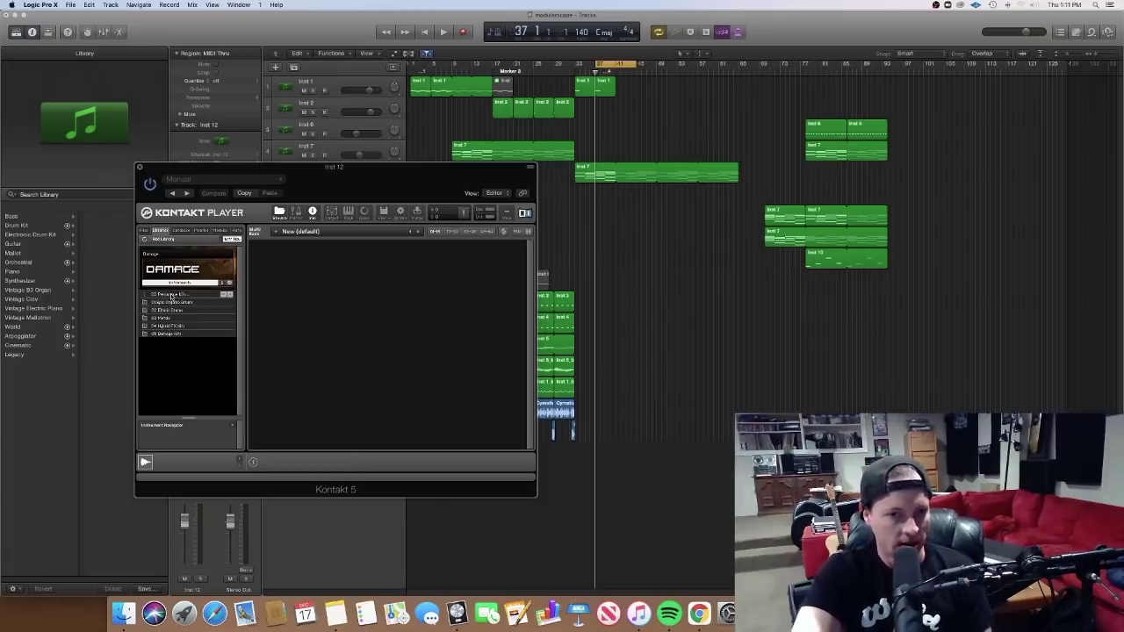
click(178, 296)
double_click(178, 295)
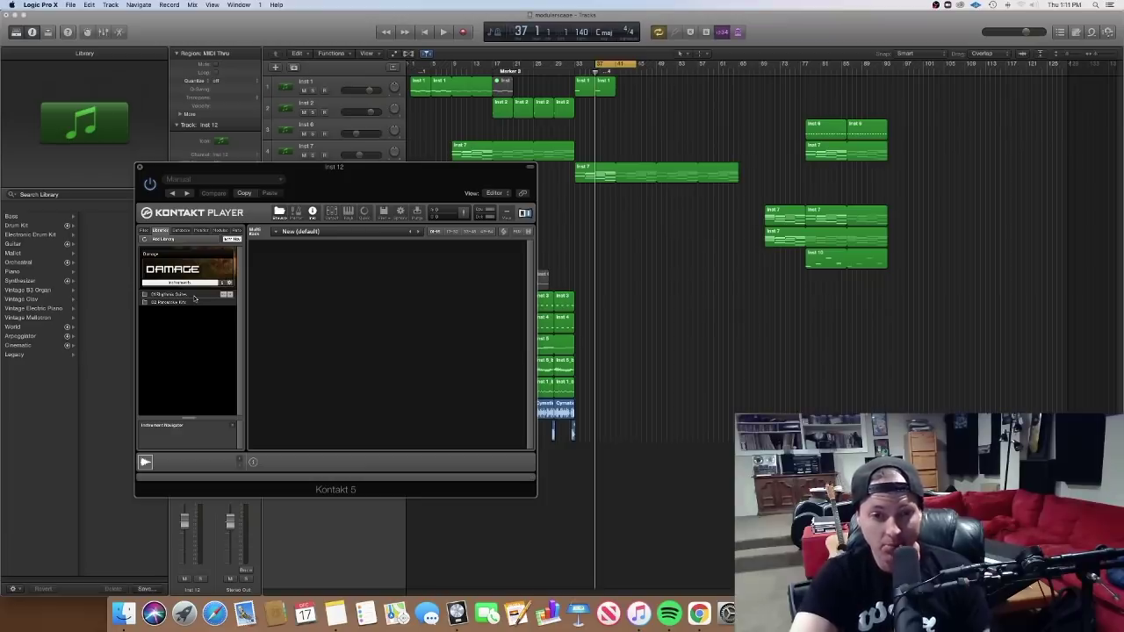
Load PERC Studio Armageddon Ens from the Epic Organic Drums folder of Damage's Percussive Kits and close the Kontakt window.
click(189, 303)
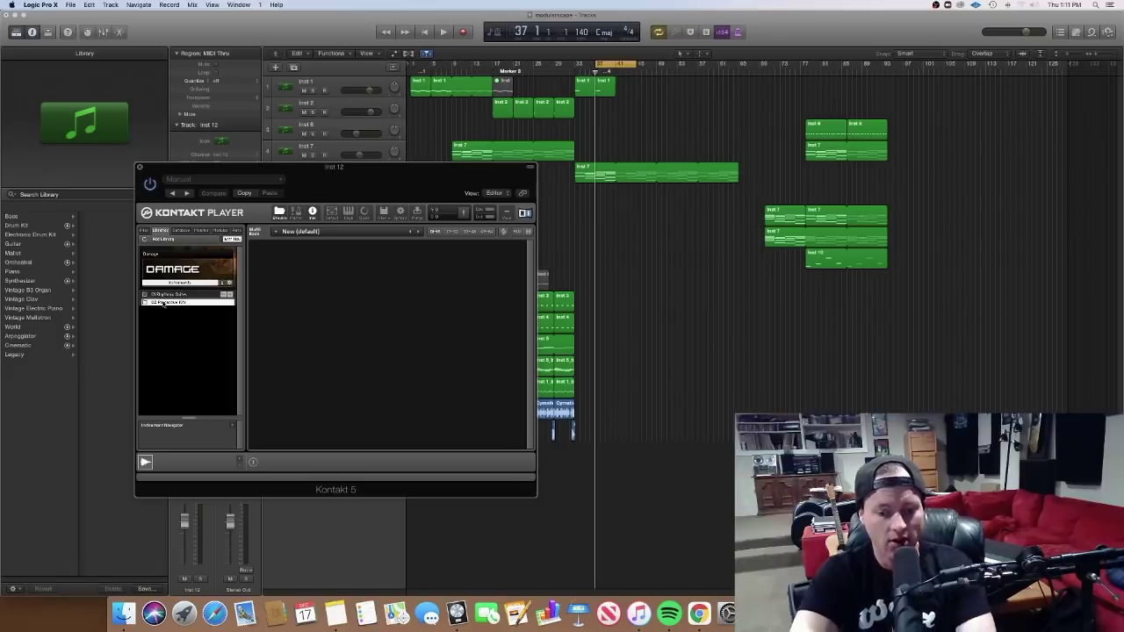
double_click(164, 303)
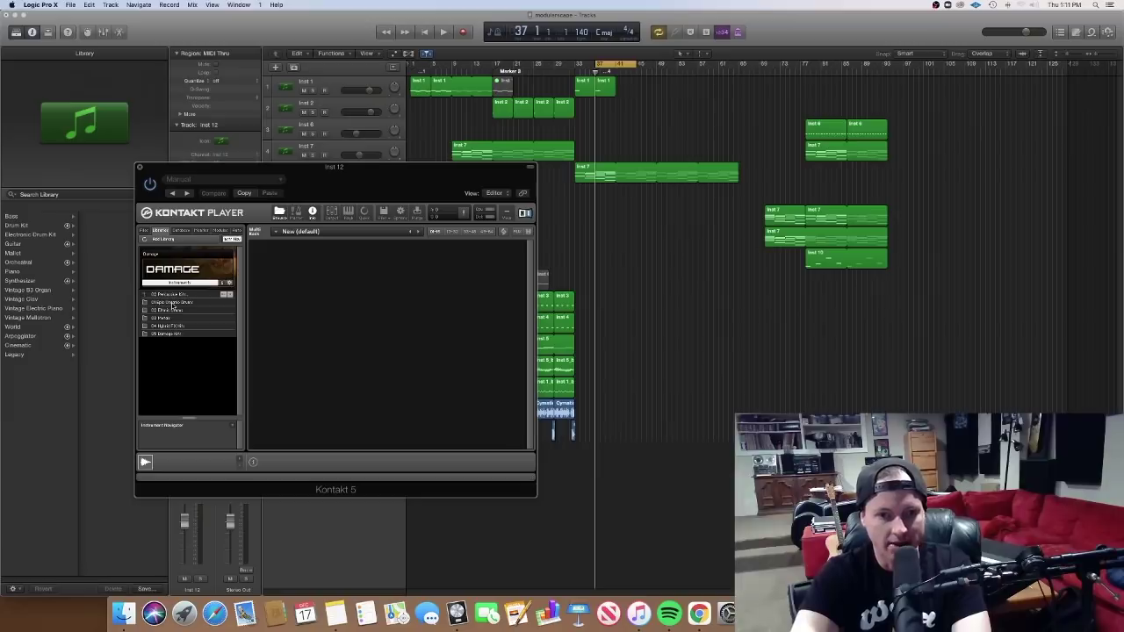
click(172, 303)
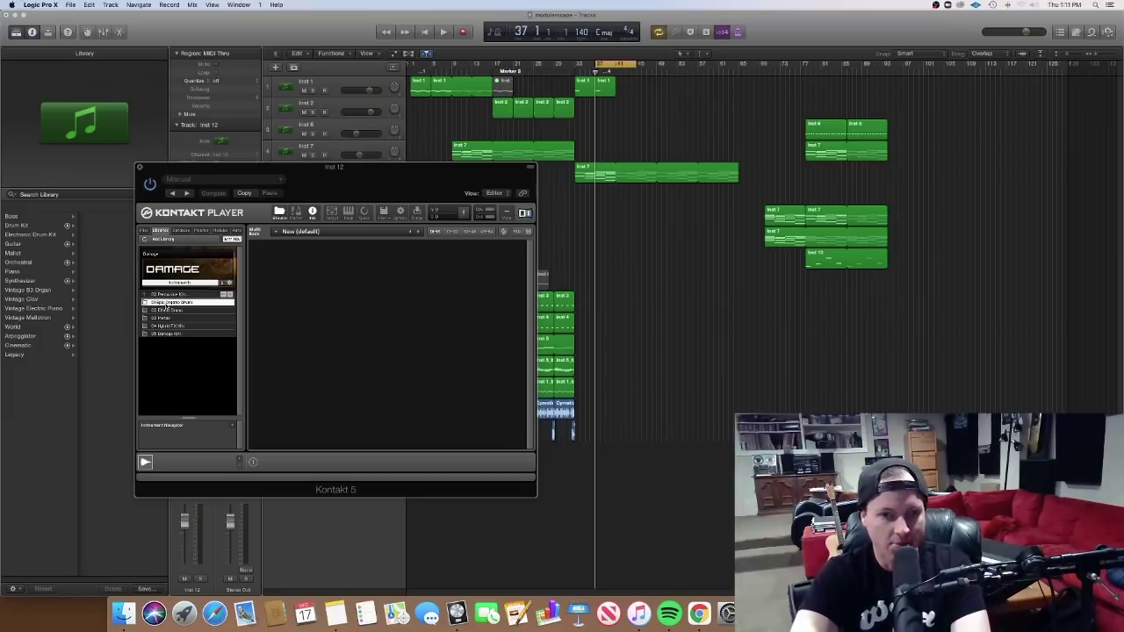
double_click(199, 303)
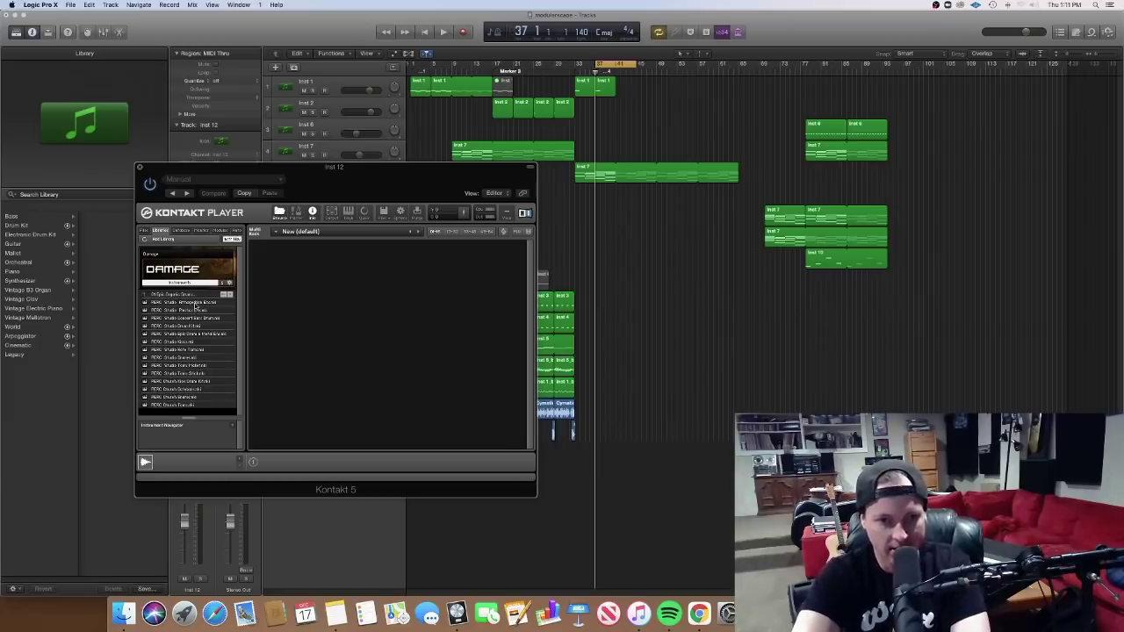
click(195, 303)
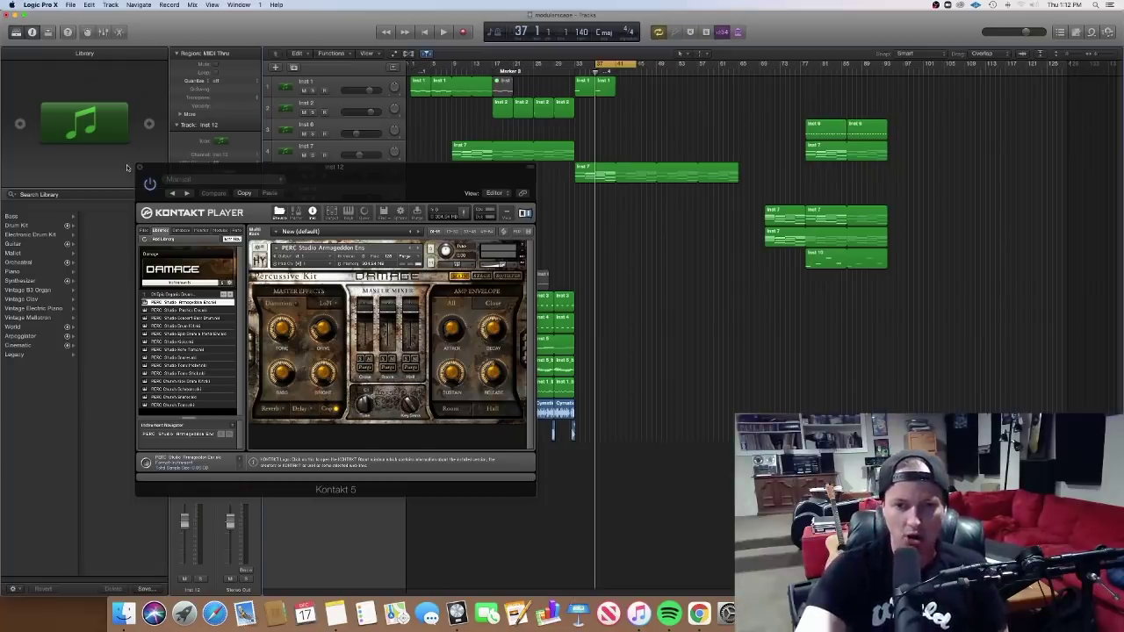
click(137, 169)
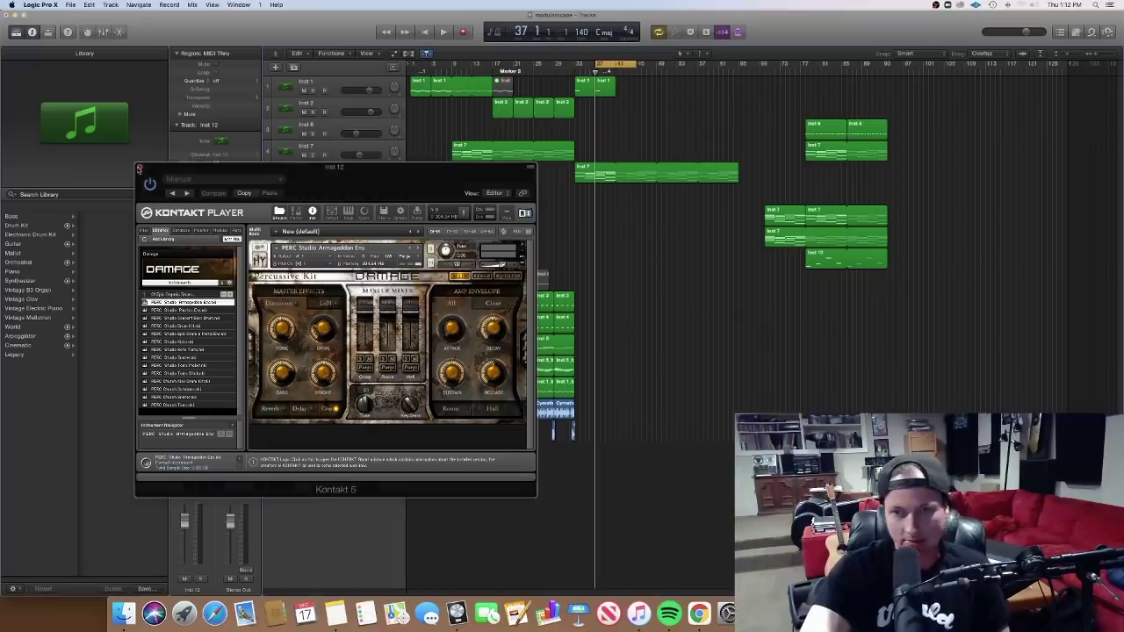
click(137, 168)
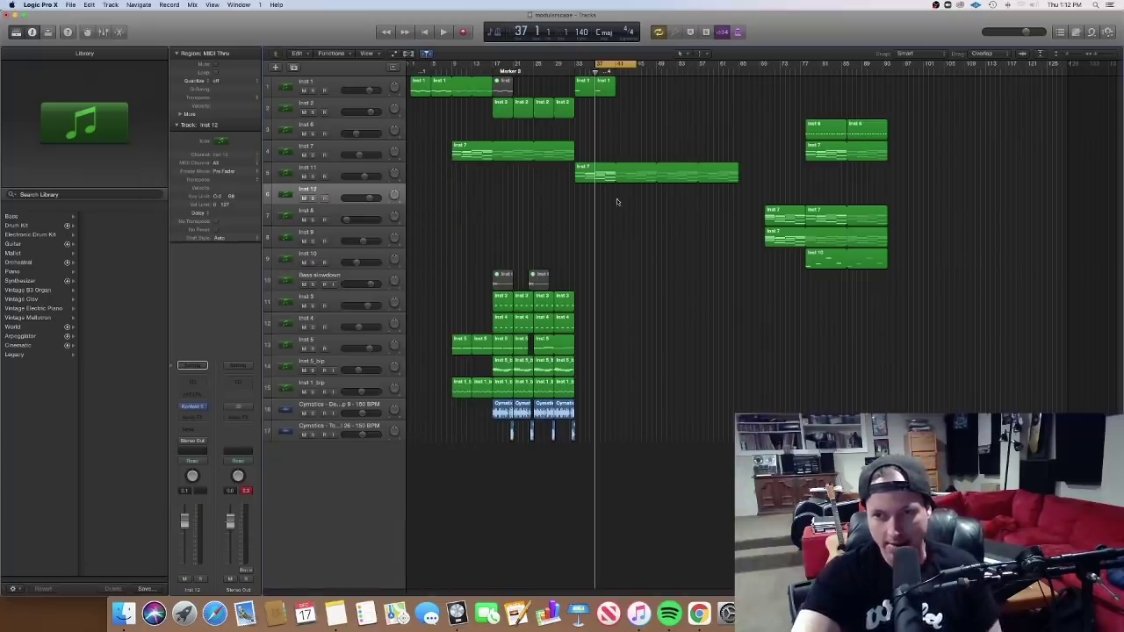
Create an empty MIDI region on the Inst 12 track and make it span bars 37 to 41.
right_click(576, 195)
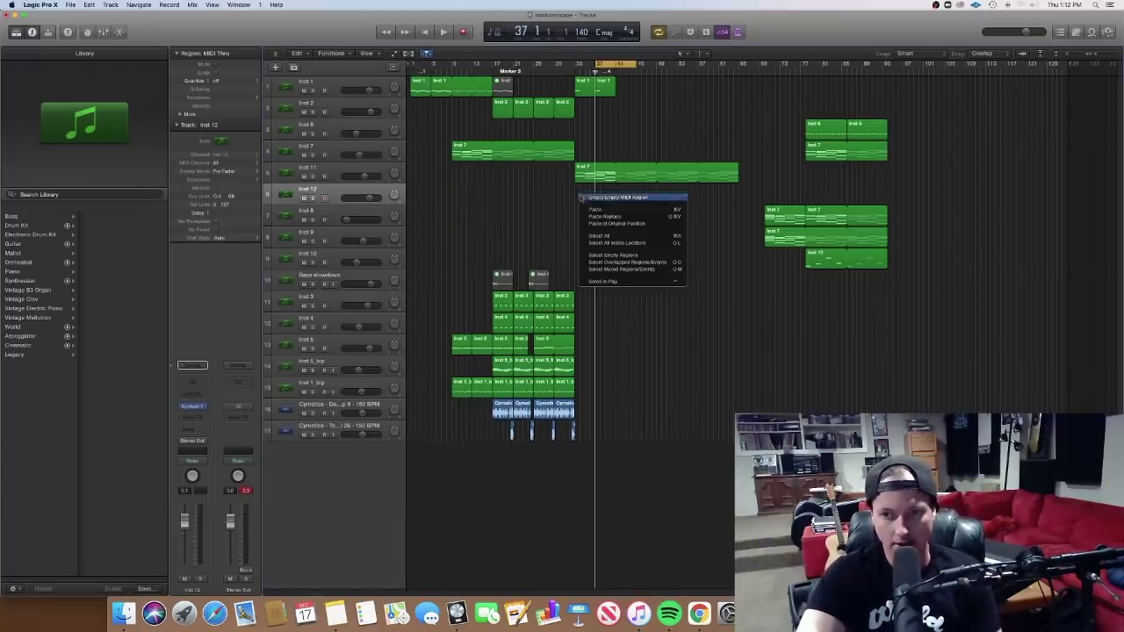
click(582, 197)
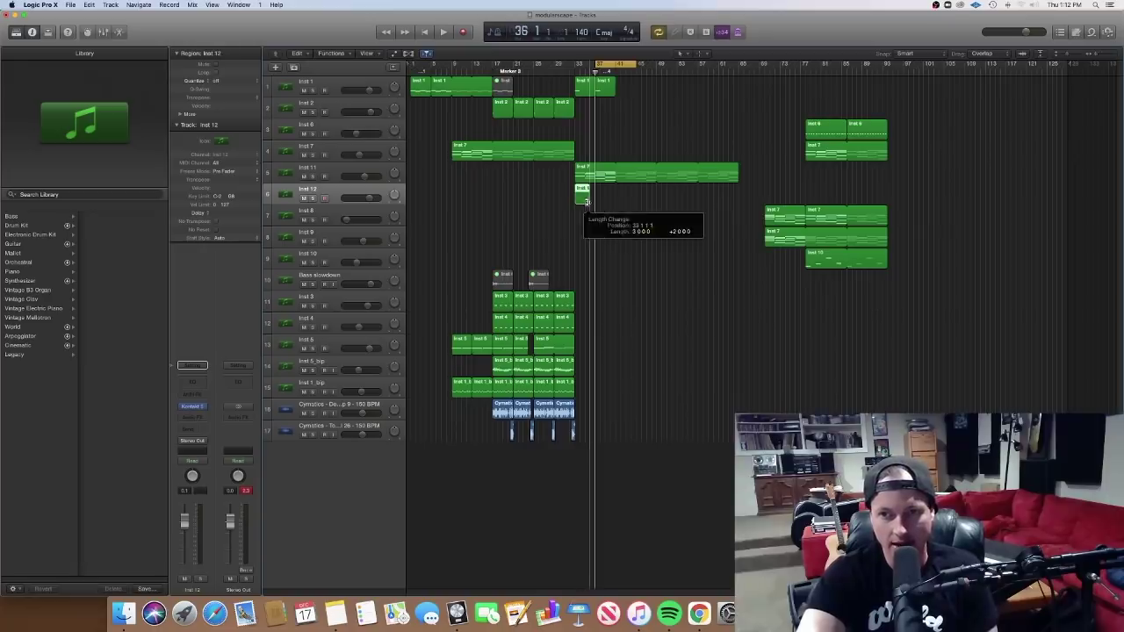
drag(582, 200, 616, 205)
Open the new Inst 12 region in the Piano Roll, add a C1 note at the start of bar 37 and play it.
double_click(607, 200)
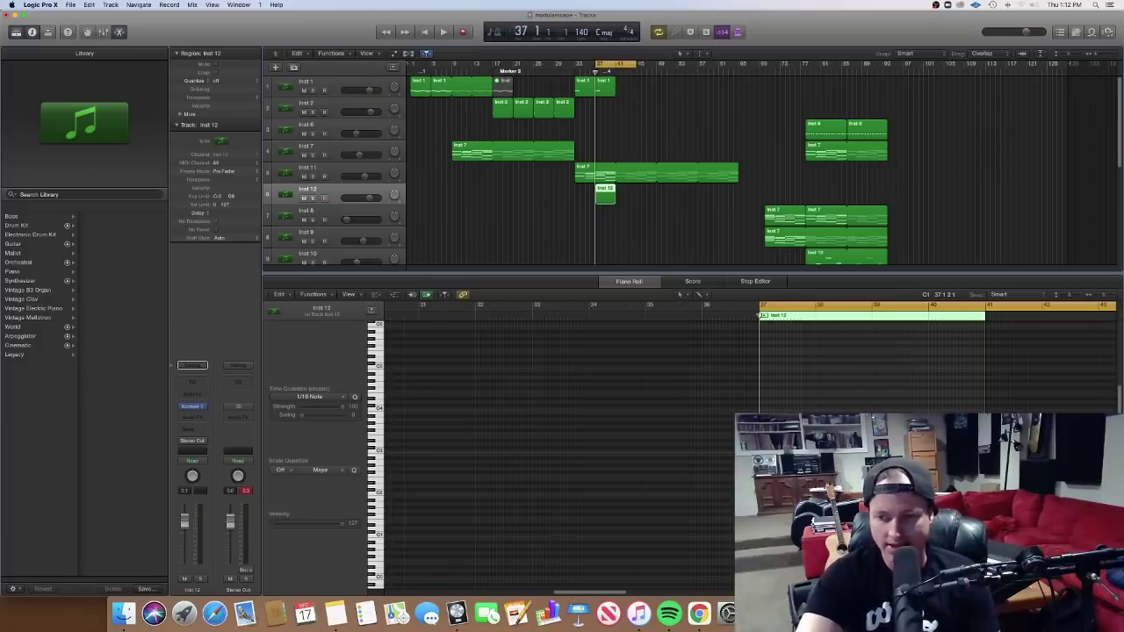
super+click(763, 534)
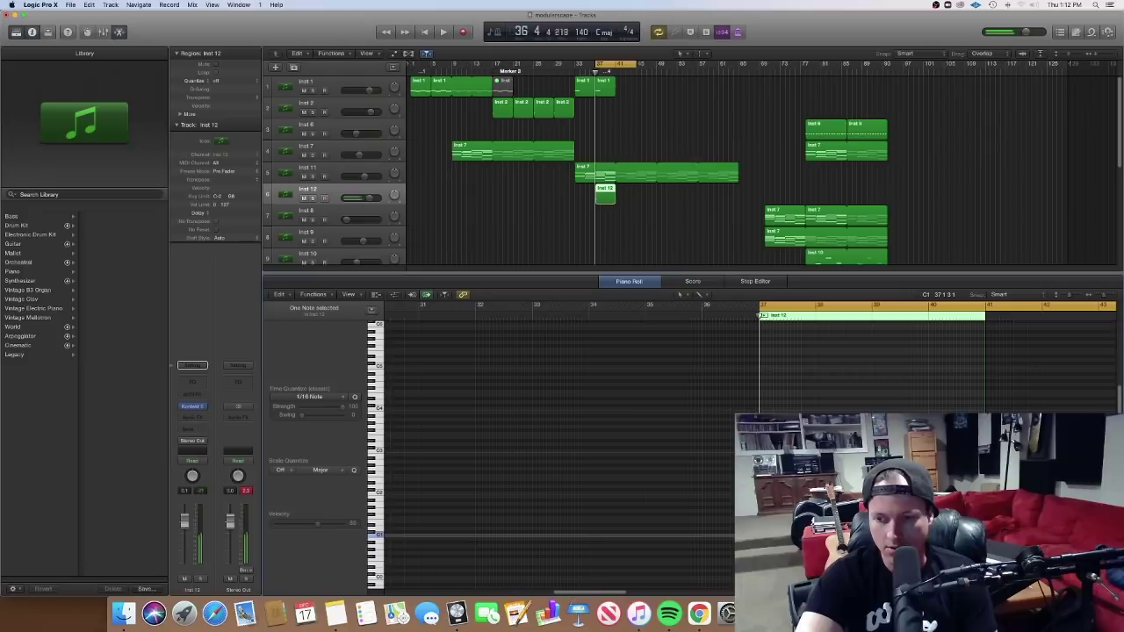
key(space)
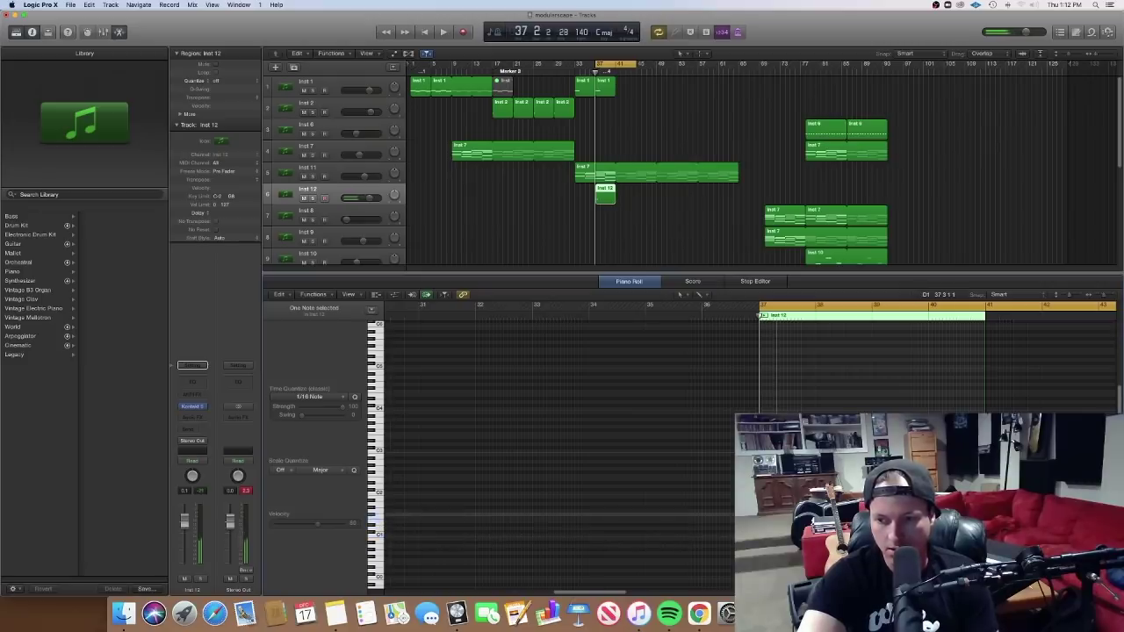
Stop playback, copy the C1 note to a second hit in bar 37 of the Inst 12 region and raise both notes' velocity.
key(space)
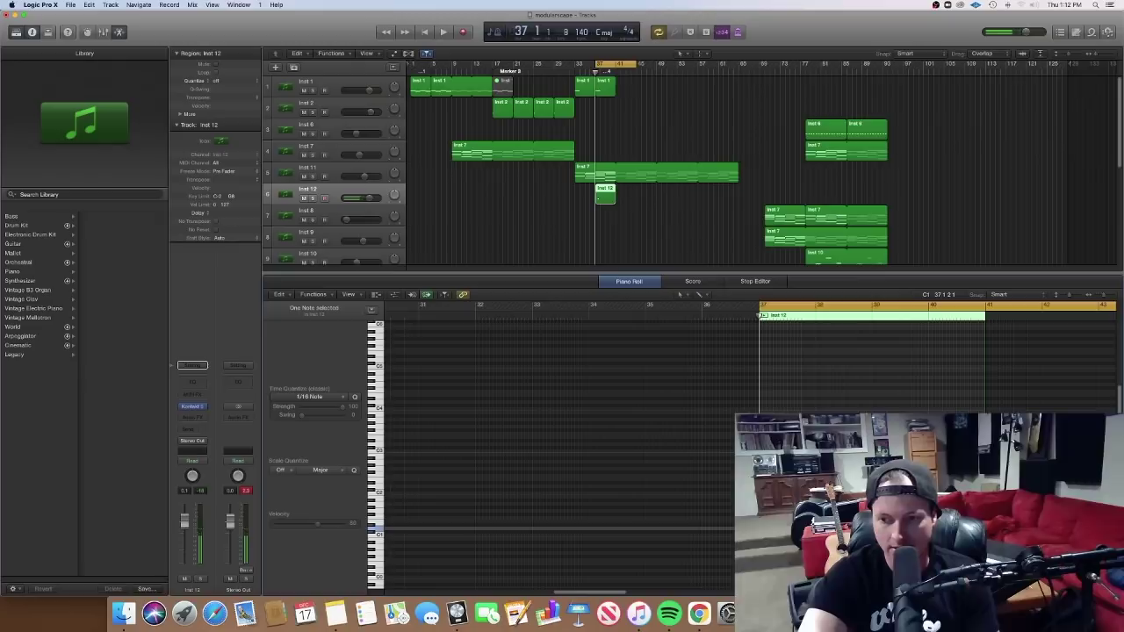
drag(727, 496, 780, 547)
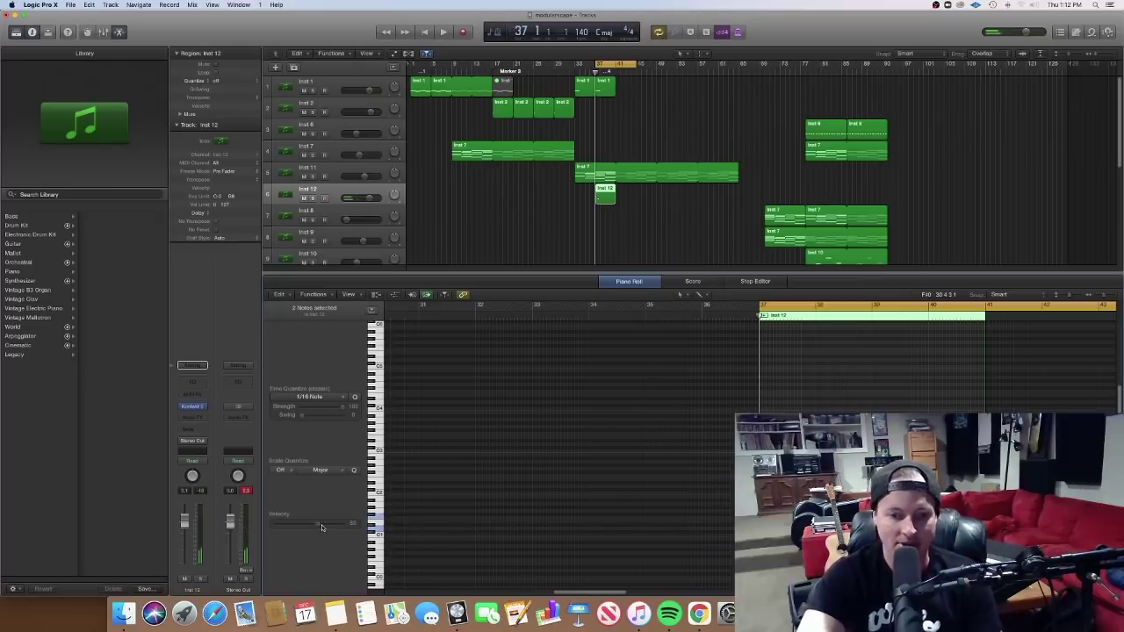
drag(331, 527, 332, 531)
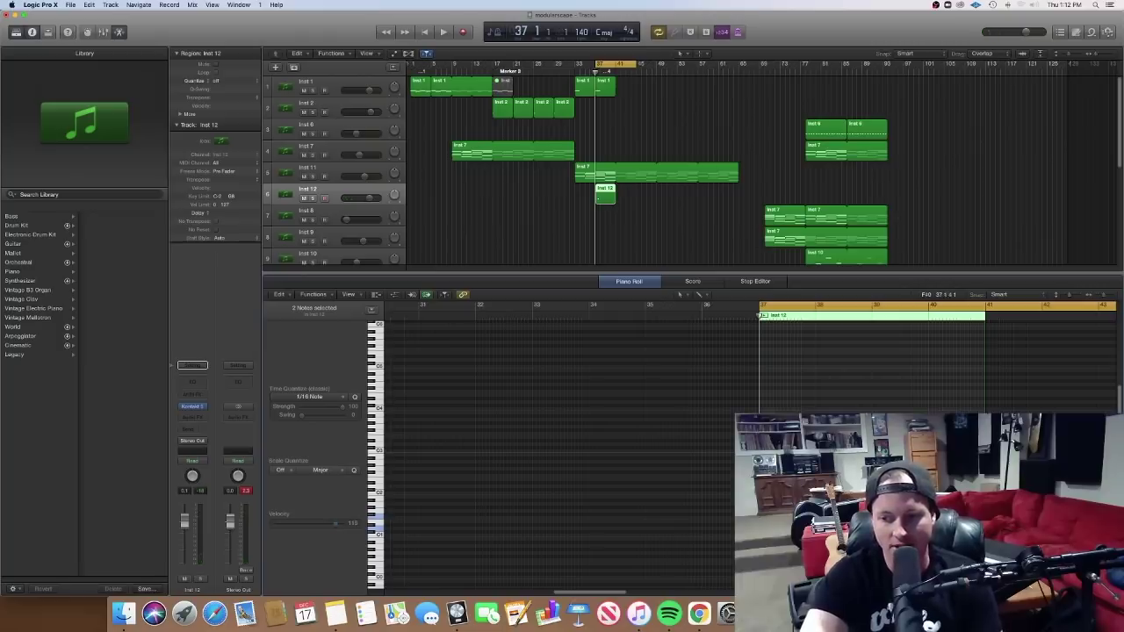
Place further percussion hits after the first notes in the Inst 12 region, shifting the last one to a higher pitch.
click(770, 554)
click(763, 527)
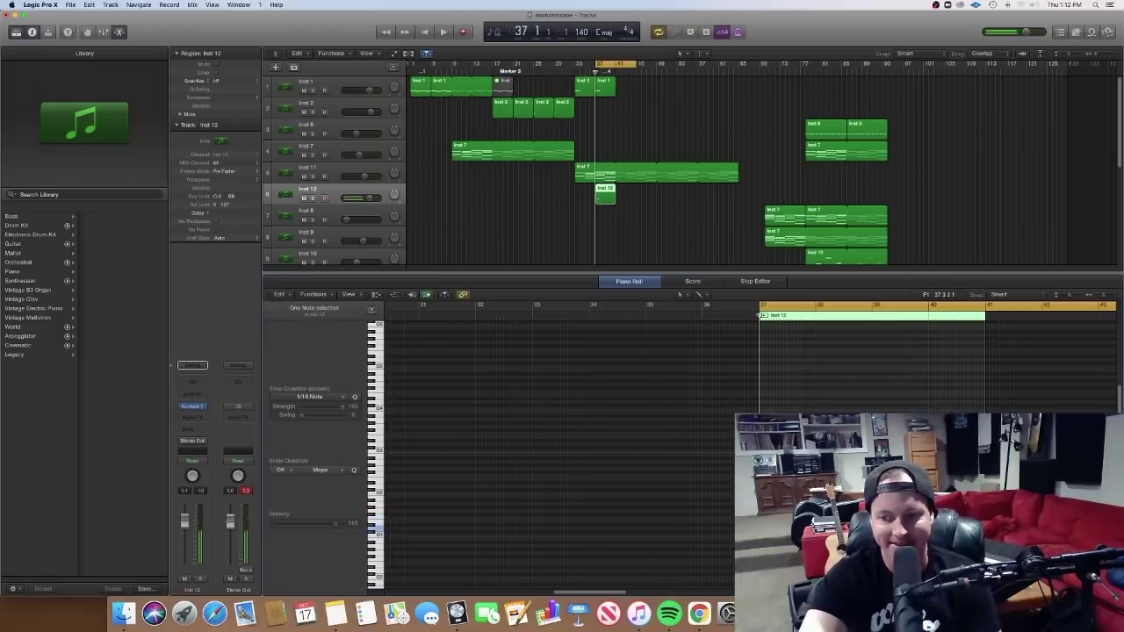
click(792, 516)
mouse_move(791, 517)
mouse_down()
mouse_move(791, 466)
mouse_move(791, 504)
mouse_up()
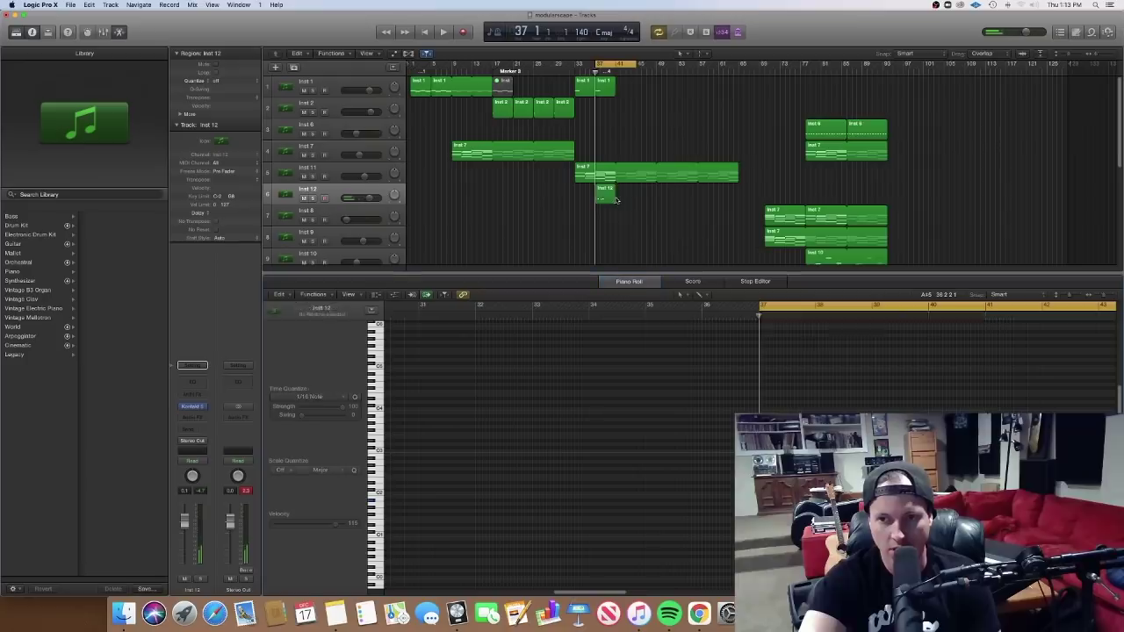
Shorten the Inst 12 region to two bars with looping on and lower the Inst 12 track's volume.
drag(615, 190, 607, 188)
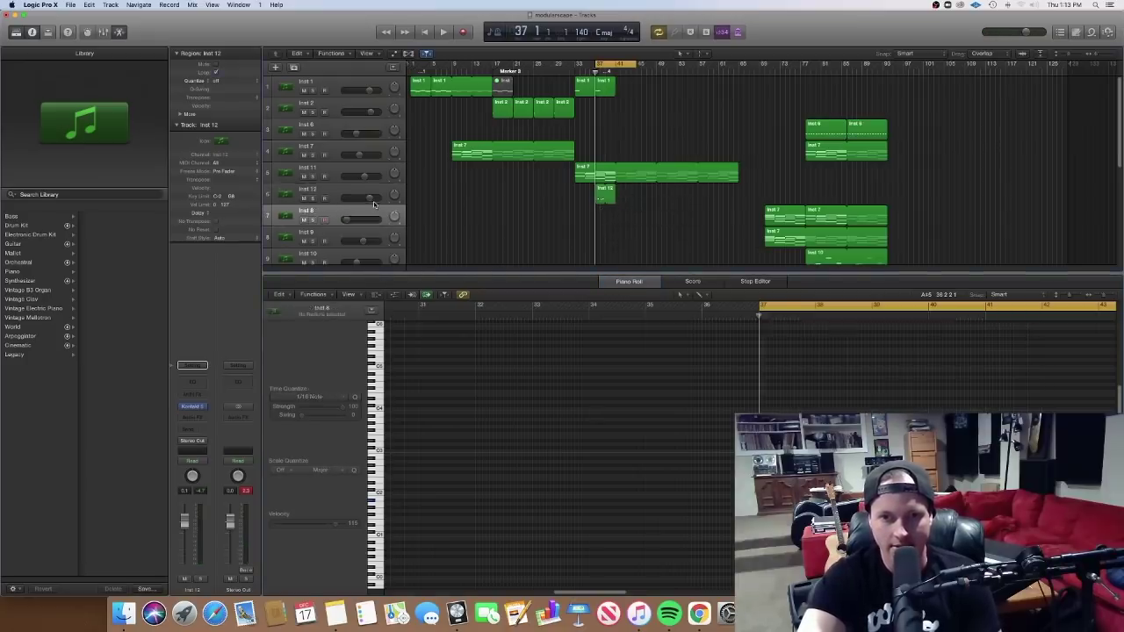
drag(359, 198, 339, 194)
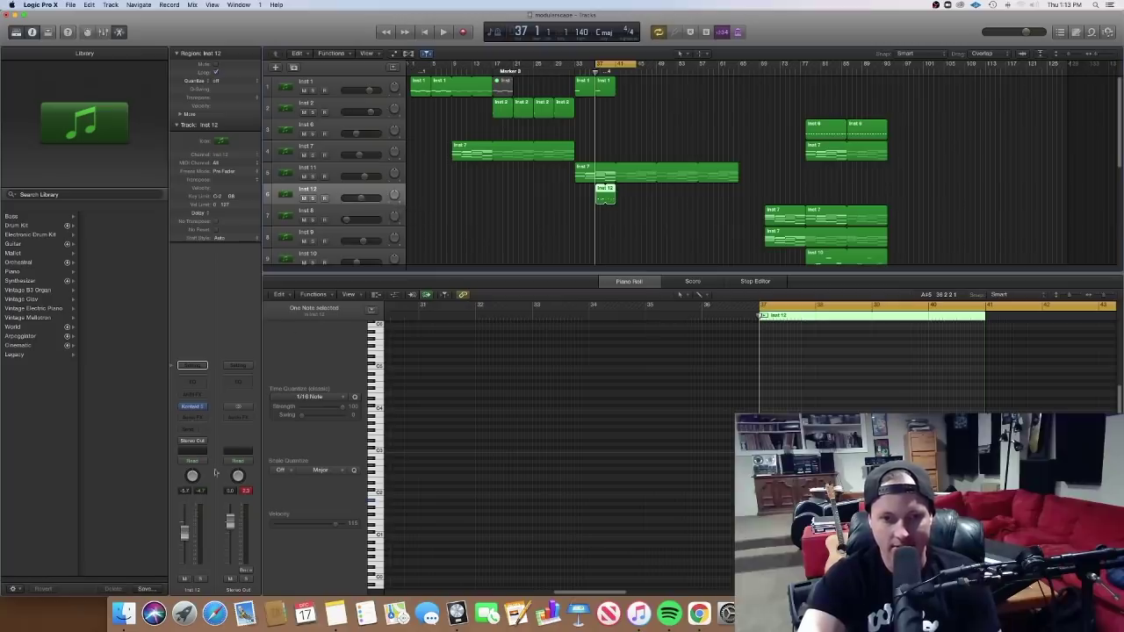
Add a Channel EQ to the Inst 12 track, set its high-cut frequency to 475 Hz and close the plug-in window.
click(195, 384)
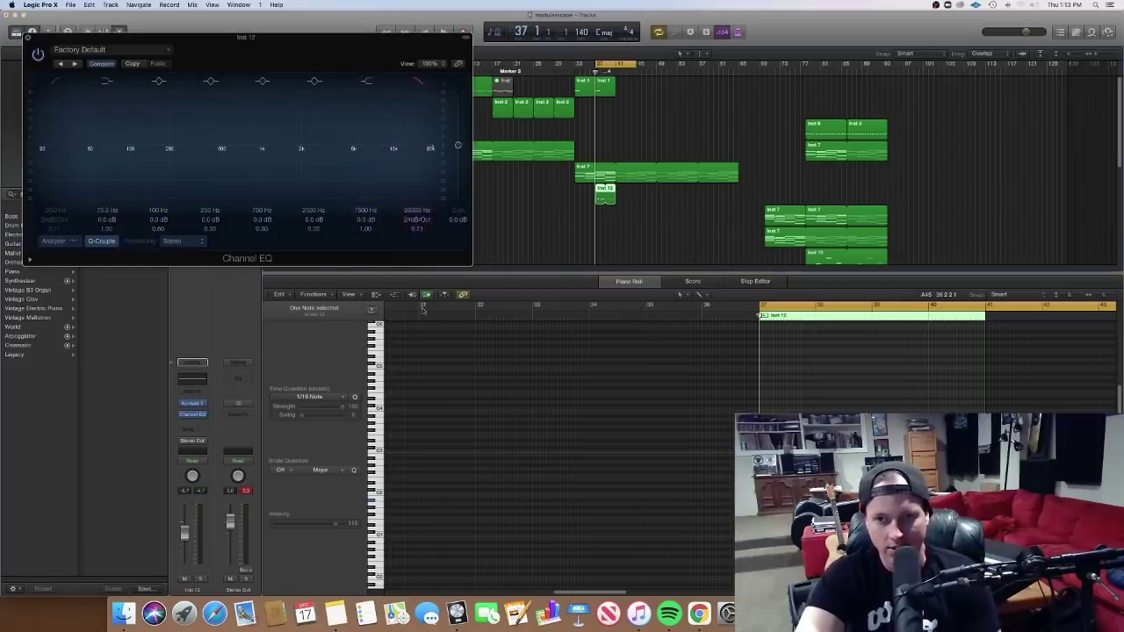
drag(416, 214, 412, 212)
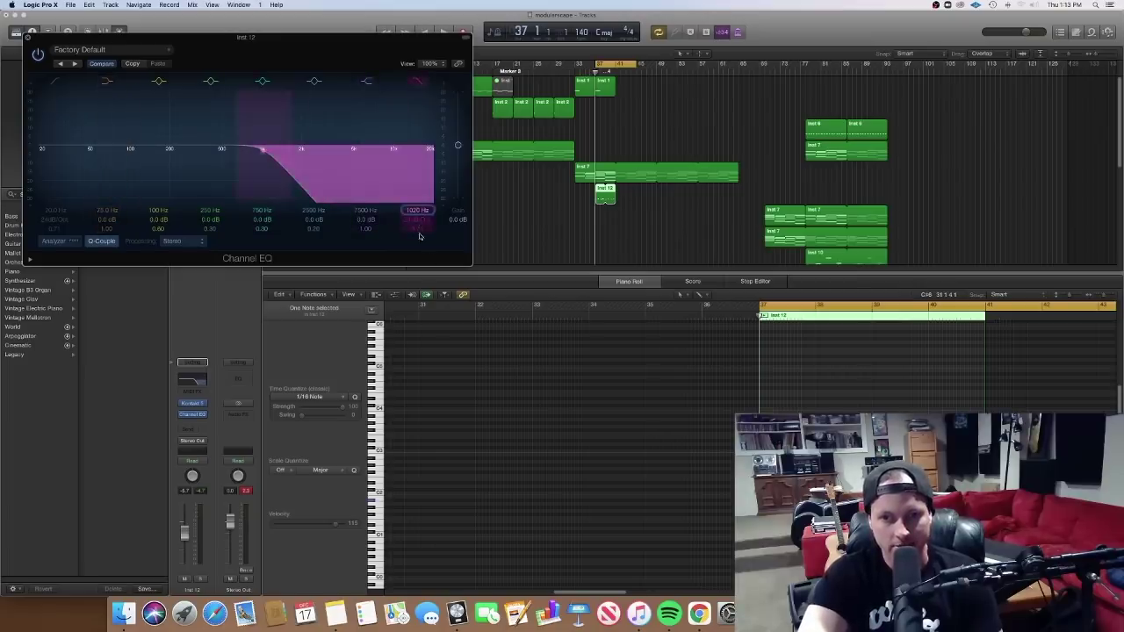
drag(424, 211, 424, 227)
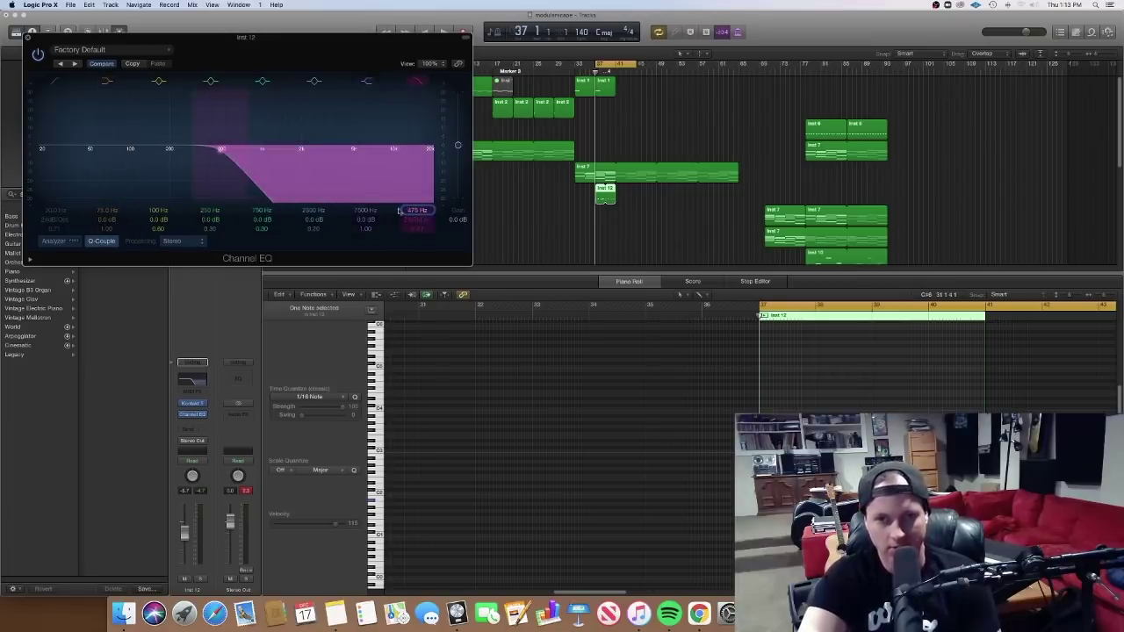
click(29, 39)
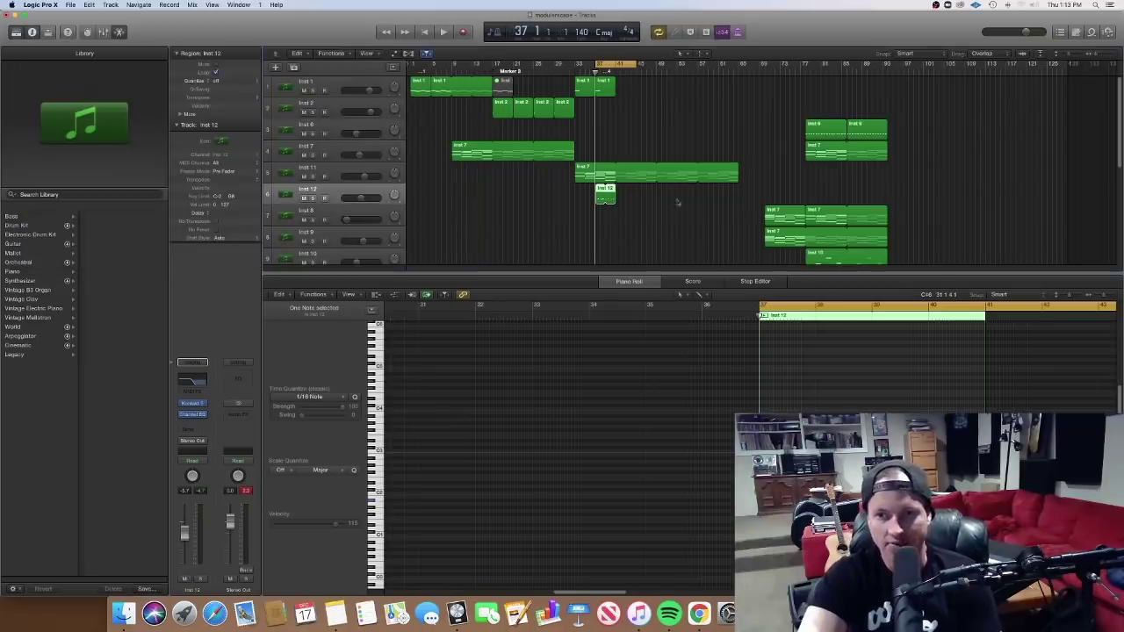
Extend the cycle range back so it covers bars 33 to 41 and play the section.
key(super+Right)
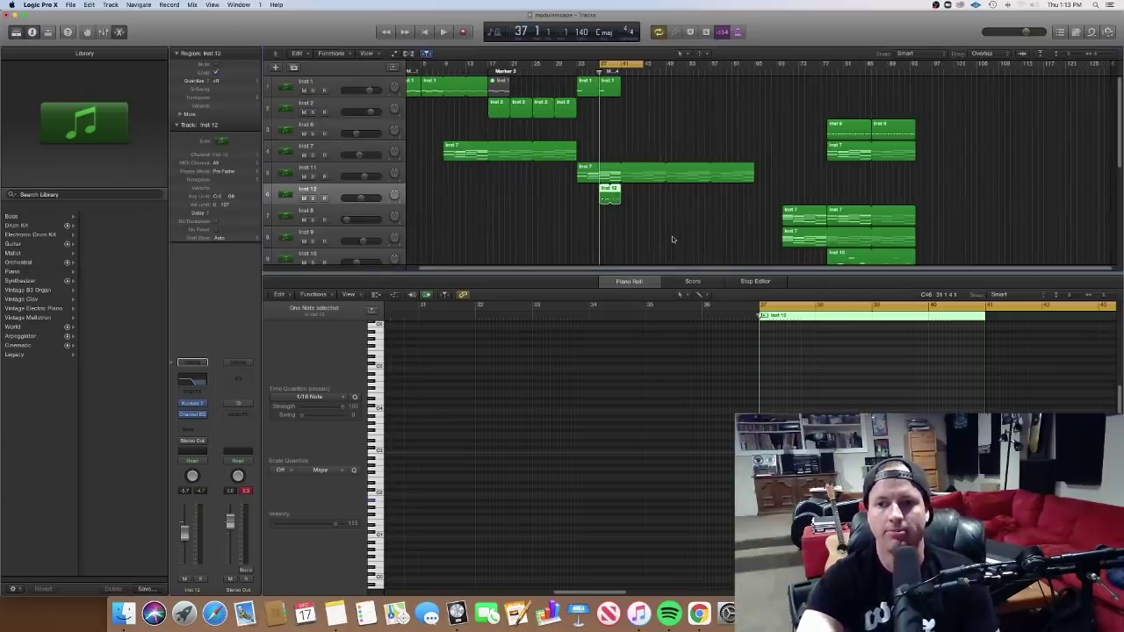
drag(609, 65, 581, 68)
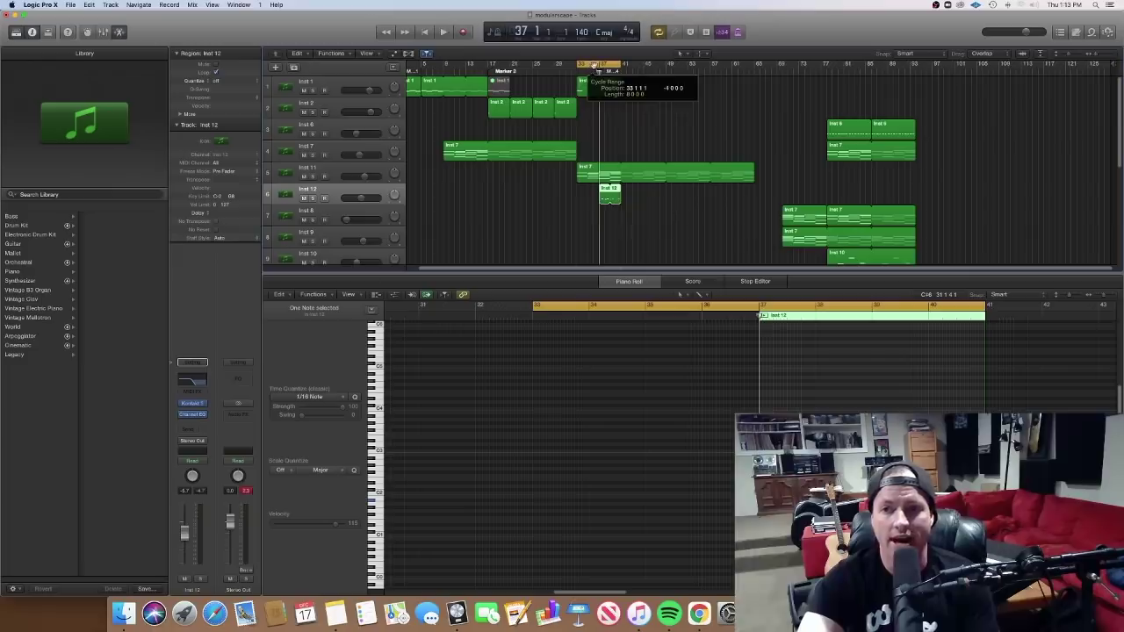
key(space)
click(655, 127)
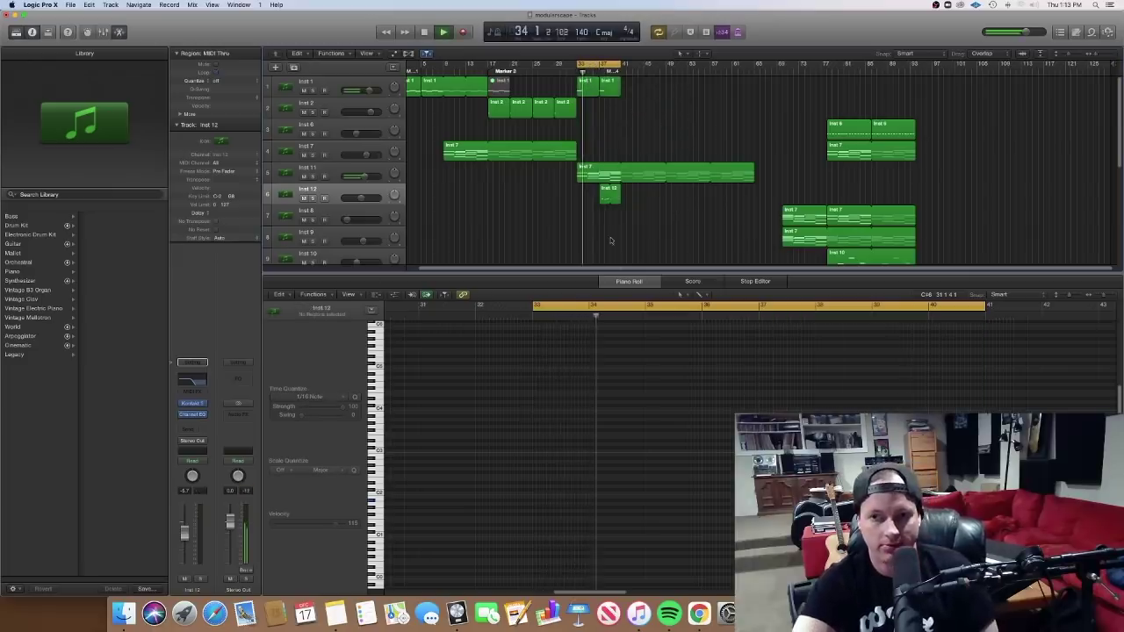
Show the Inst 12 region in the Piano Roll during playback, raise the Inst 12 track's volume and stop.
click(602, 197)
key(e)
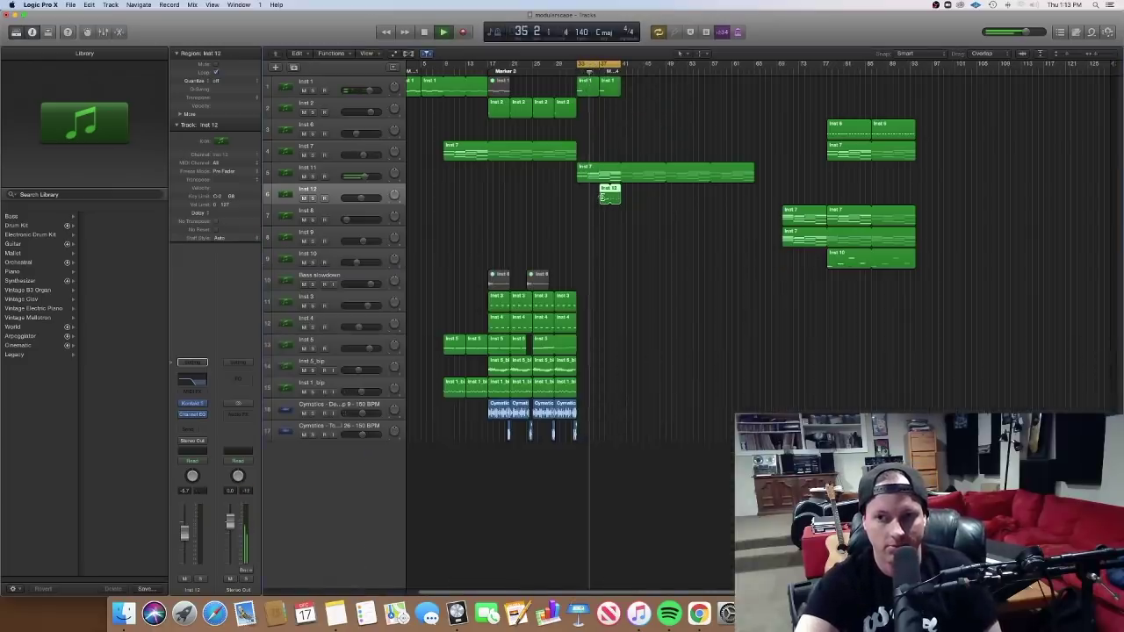
key(e)
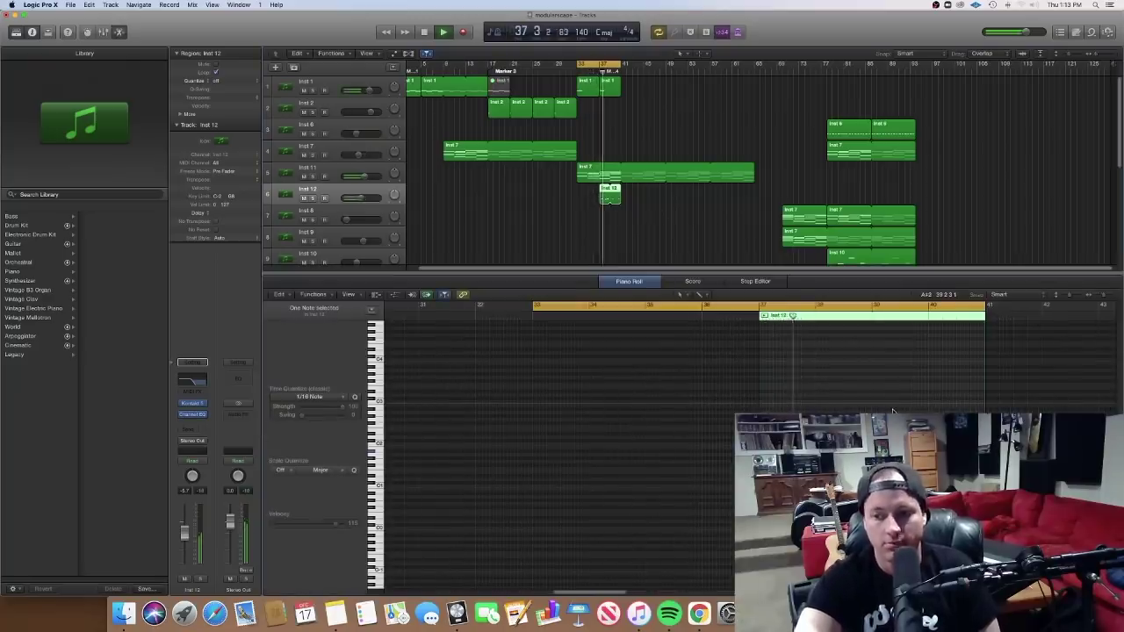
drag(361, 199, 371, 198)
key(space)
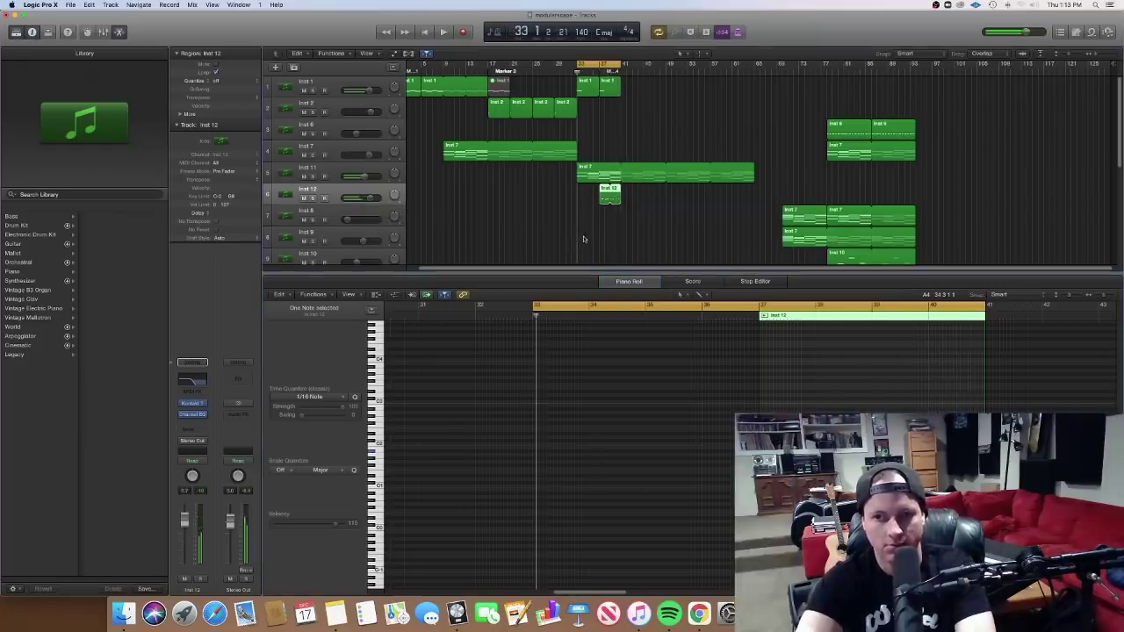
Split the Inst 12 part at bar 39 into two separate two-bar regions.
key(a)
key(a)
click(615, 200)
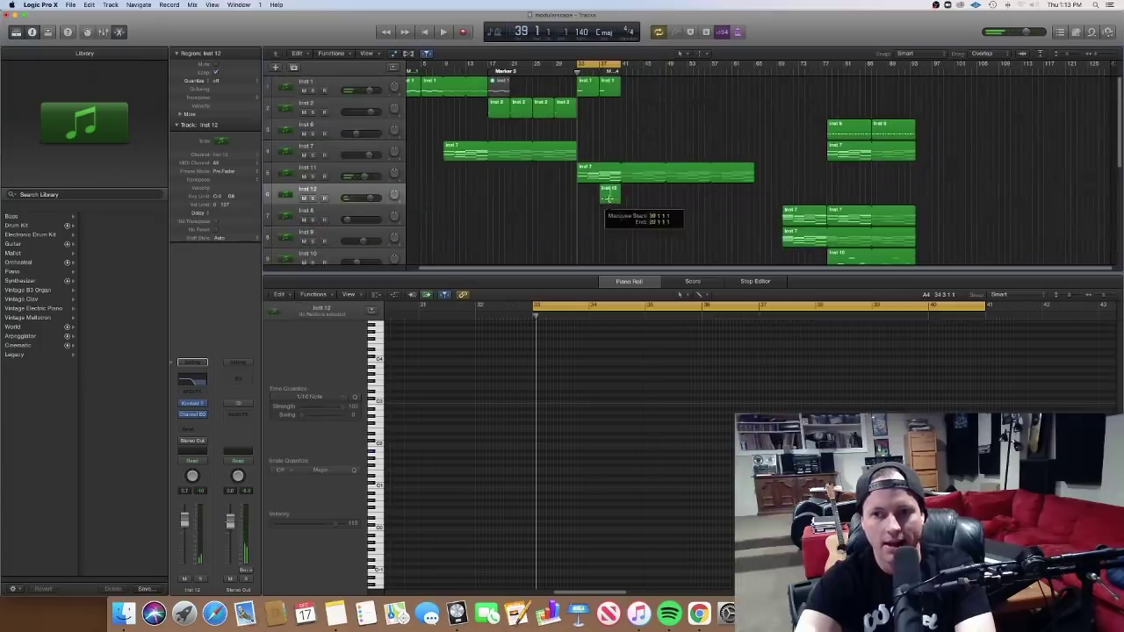
Add extra percussion notes as a fill near the end of bar 40 in the second Inst 12 region.
drag(964, 413, 966, 418)
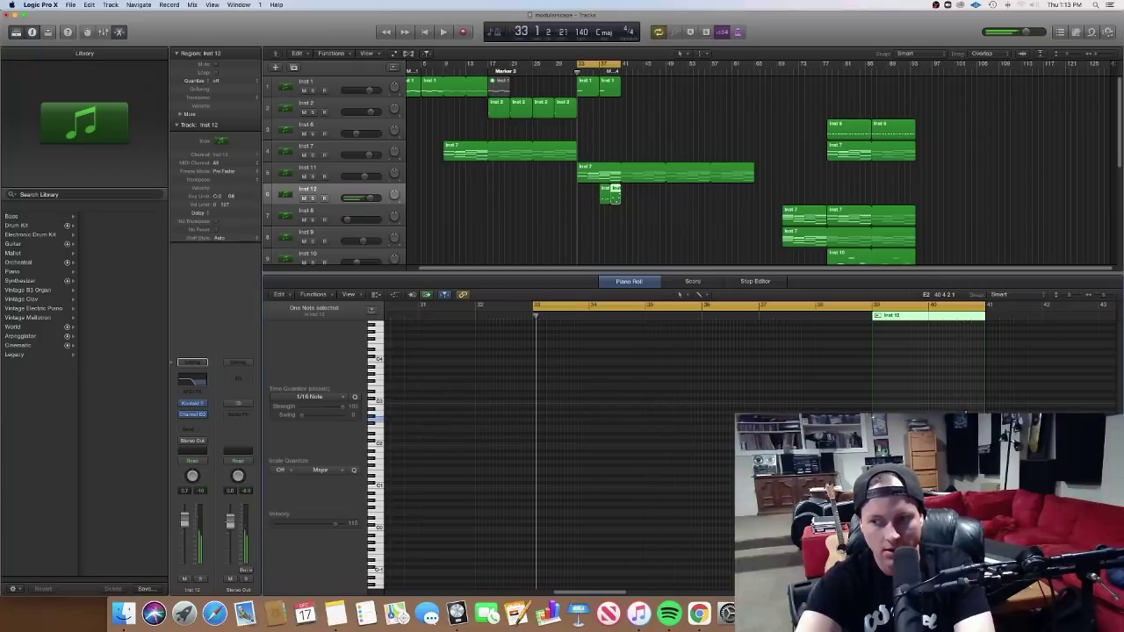
scroll(966, 412, up, 5)
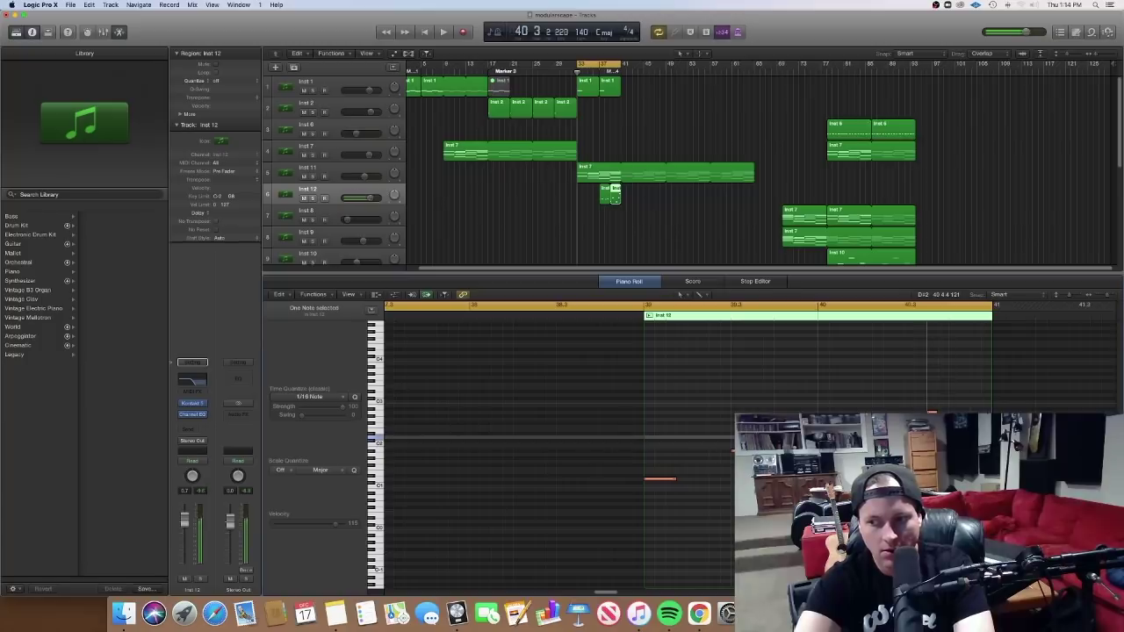
drag(931, 412, 981, 461)
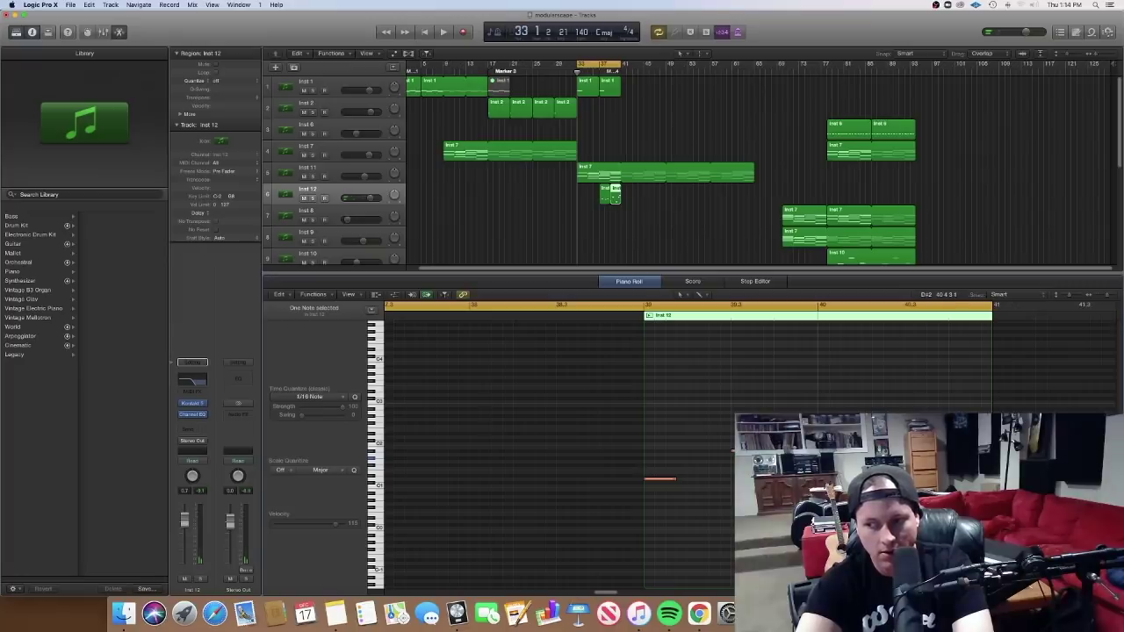
scroll(971, 433, up, 3)
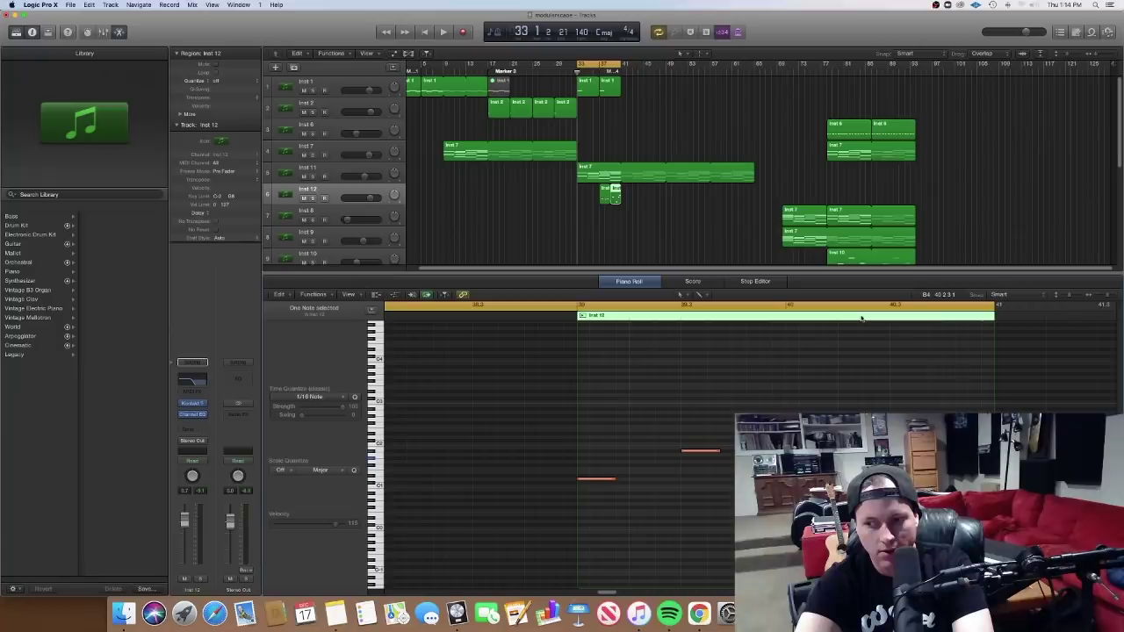
Show track automation and choose the Channel EQ's High Cut Frequency as the Inst 12 automation parameter.
click(635, 203)
key(a)
click(360, 216)
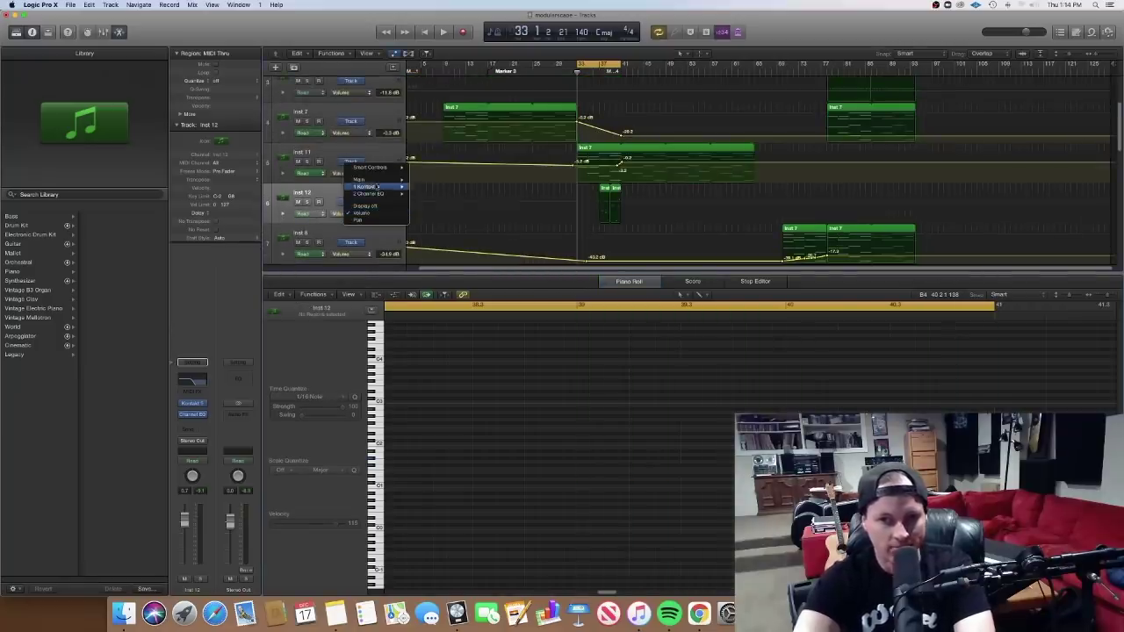
mouse_move(377, 194)
click(442, 194)
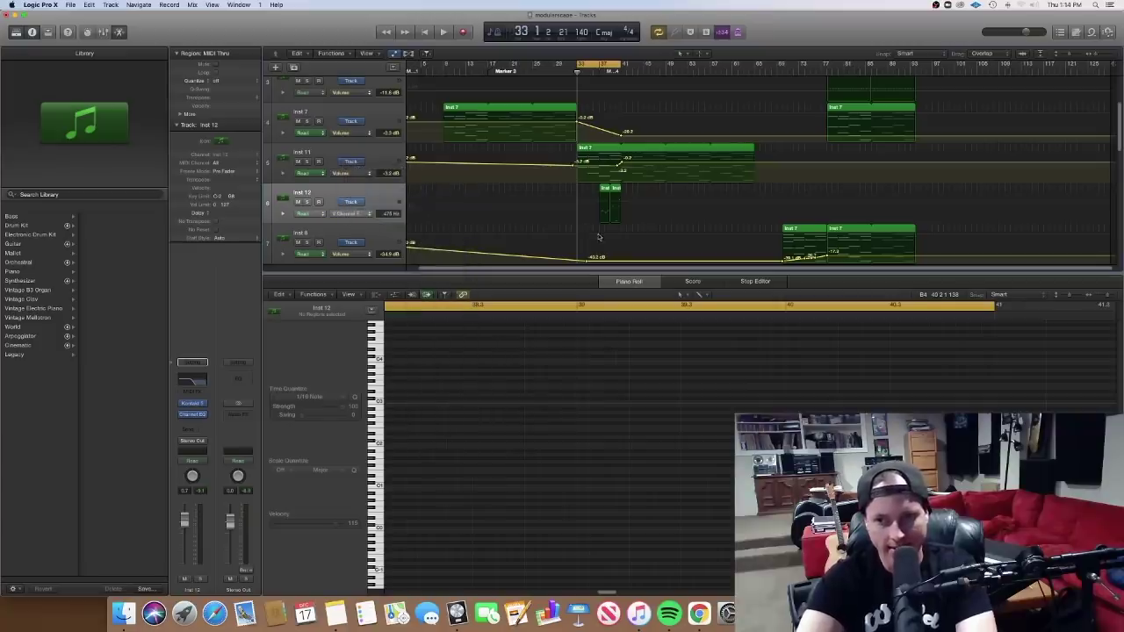
Draw high-cut automation on Inst 12 that rises from 475 Hz just before bar 37 to 20000 Hz near bar 41.
click(598, 210)
click(611, 210)
mouse_move(613, 210)
mouse_down()
mouse_move(626, 195)
mouse_move(616, 188)
mouse_move(626, 195)
mouse_up()
Check the high-cut band in Inst 12's Channel EQ and close the plug-in window.
click(183, 385)
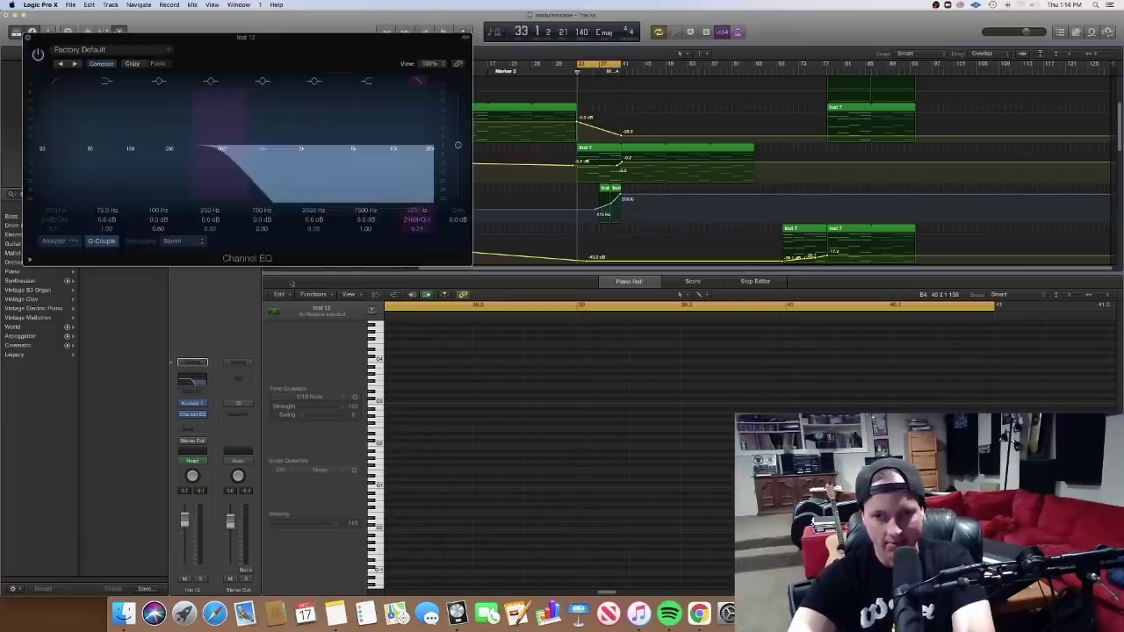
click(421, 84)
click(28, 38)
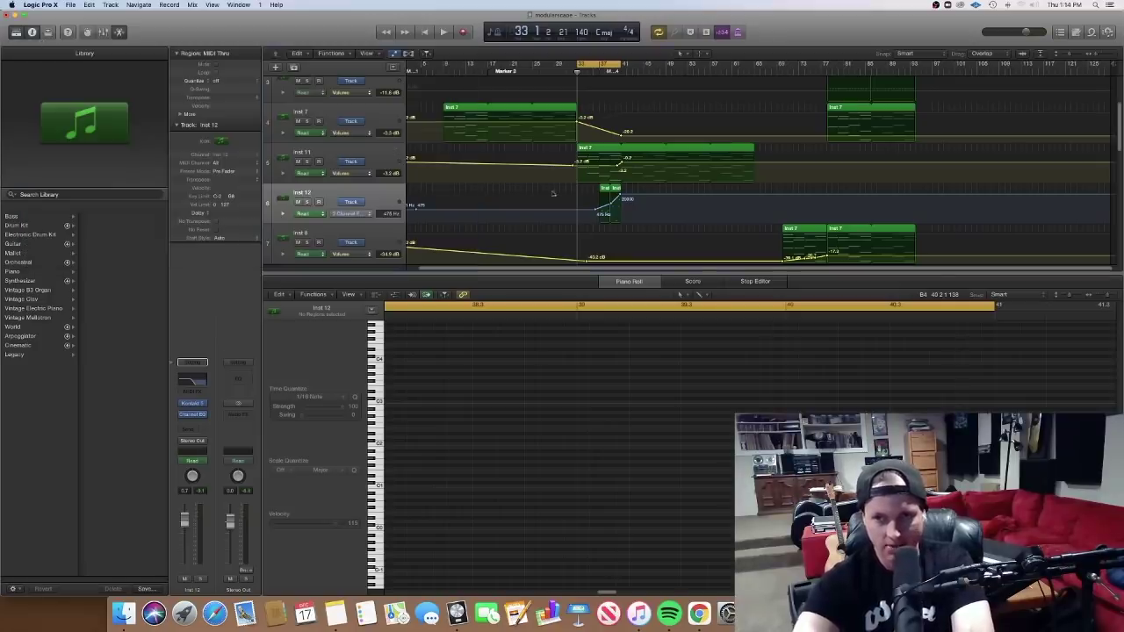
Reshape Inst 12's high-cut ramp by adding a point in bar 40 and raising the point just after bar 39.
scroll(664, 226, up, 10)
scroll(665, 225, right, 10)
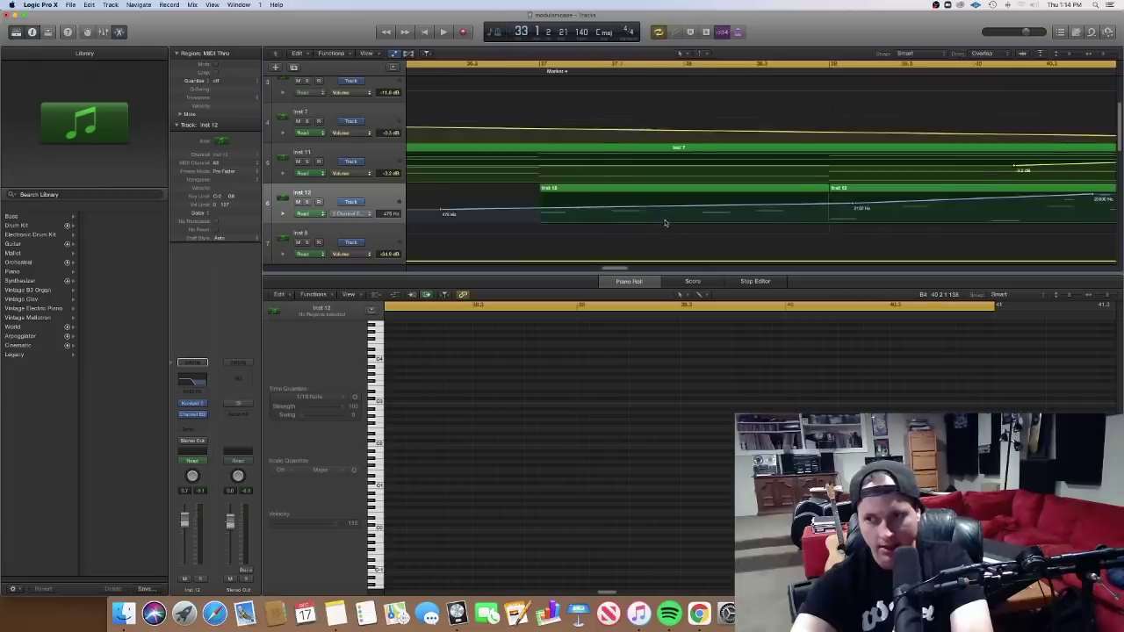
click(794, 196)
drag(794, 196, 795, 200)
scroll(523, 223, left, 4)
scroll(554, 223, down, 1)
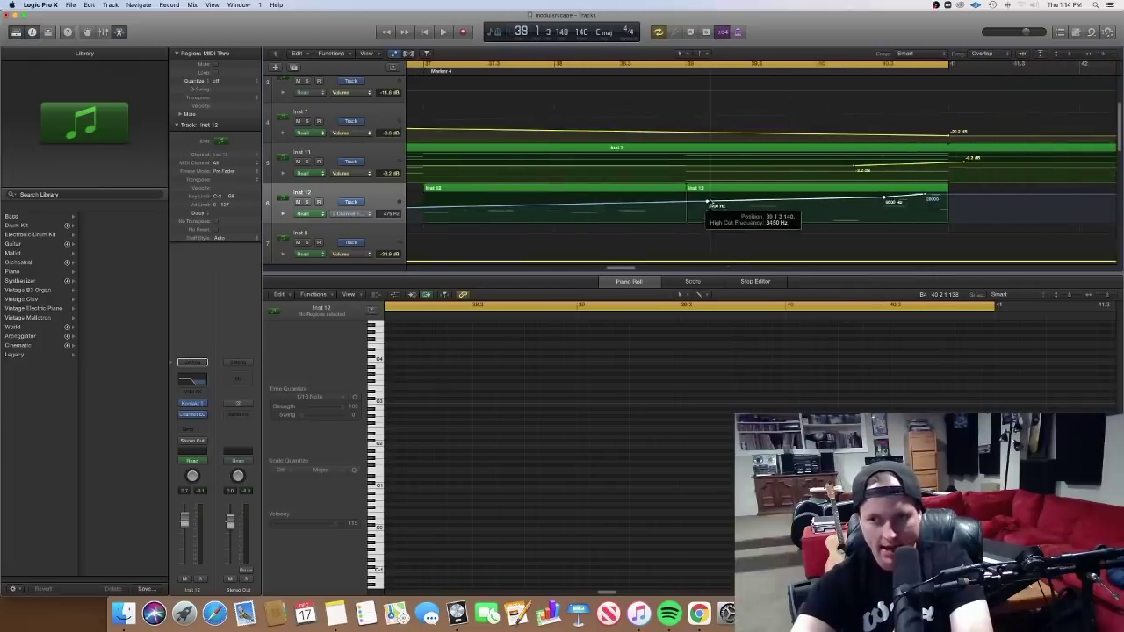
Hide the Library and the Piano Roll to give the track automation more room.
scroll(667, 218, down, 5)
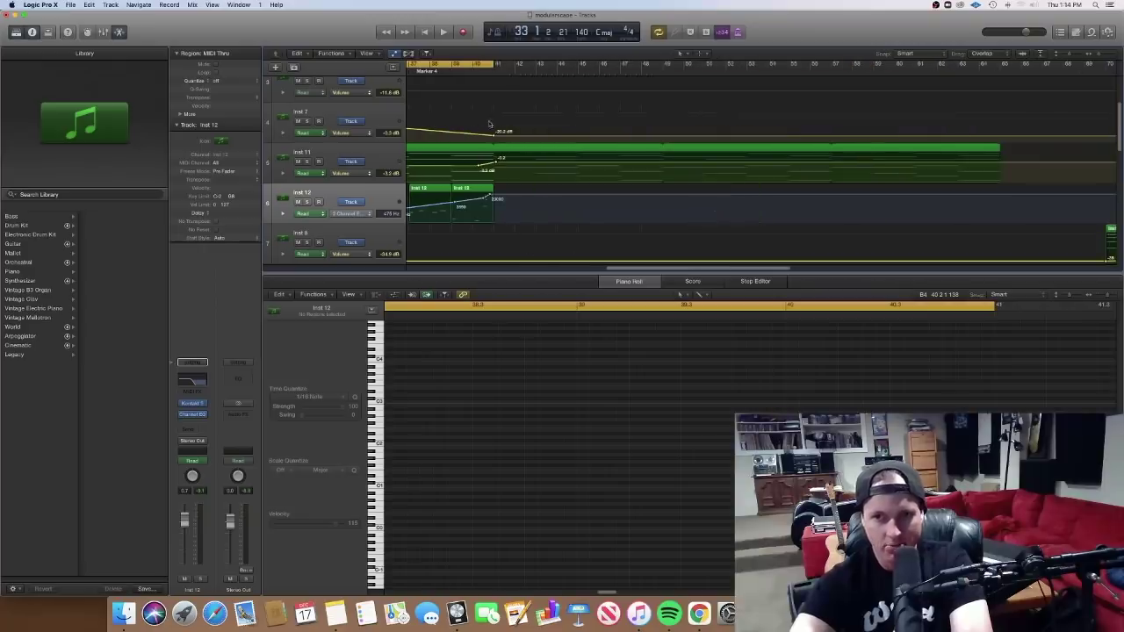
scroll(497, 186, left, 1)
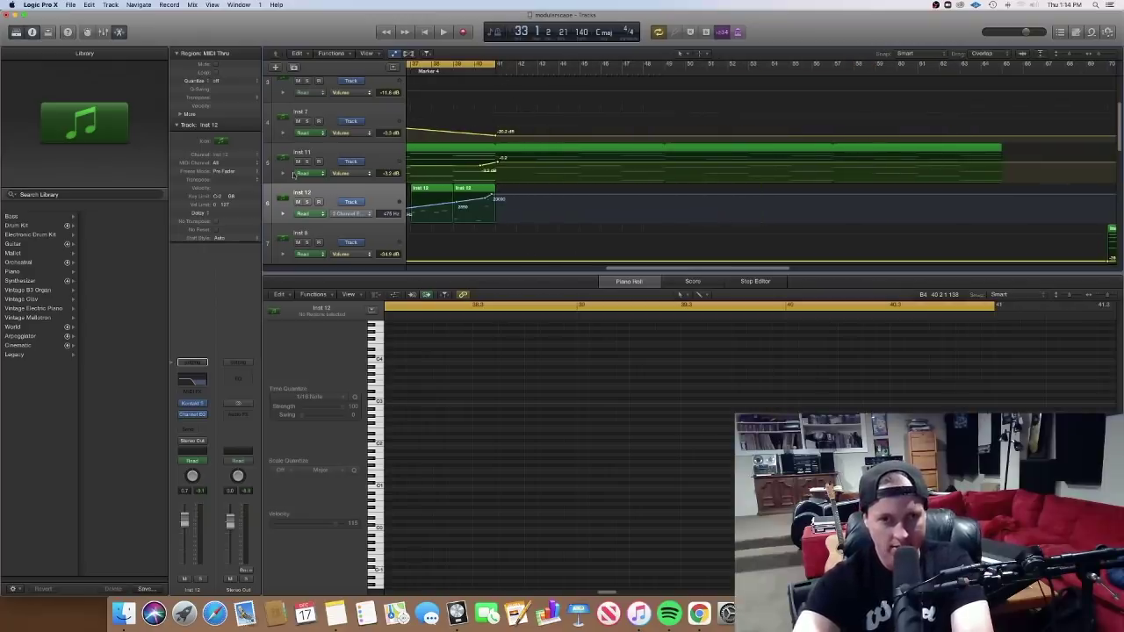
click(15, 33)
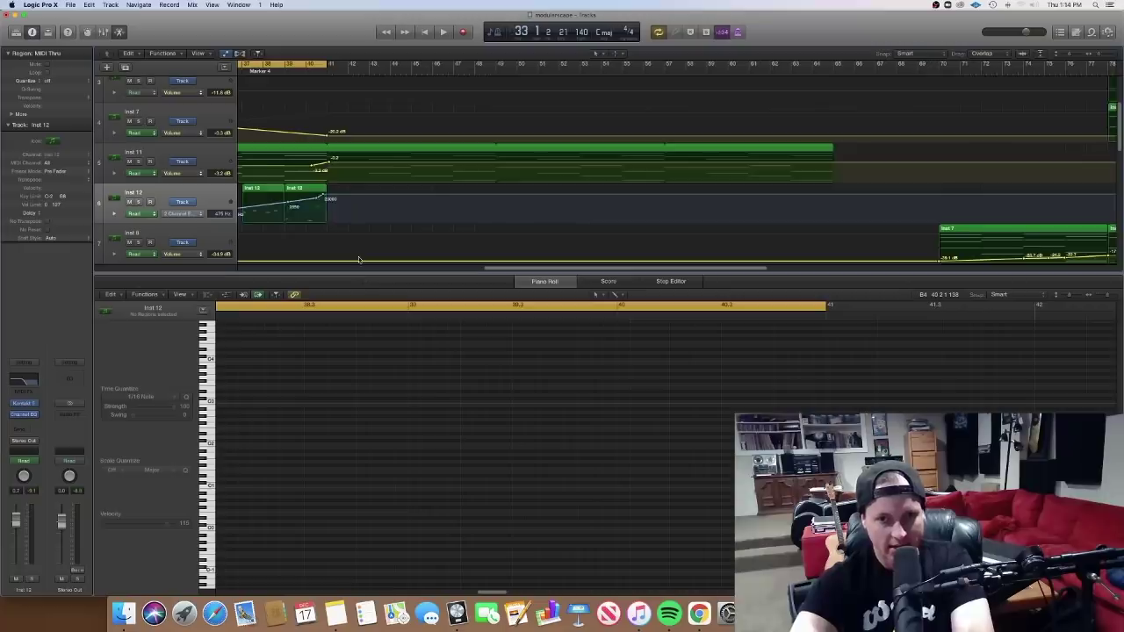
scroll(358, 260, left, 3)
key(e)
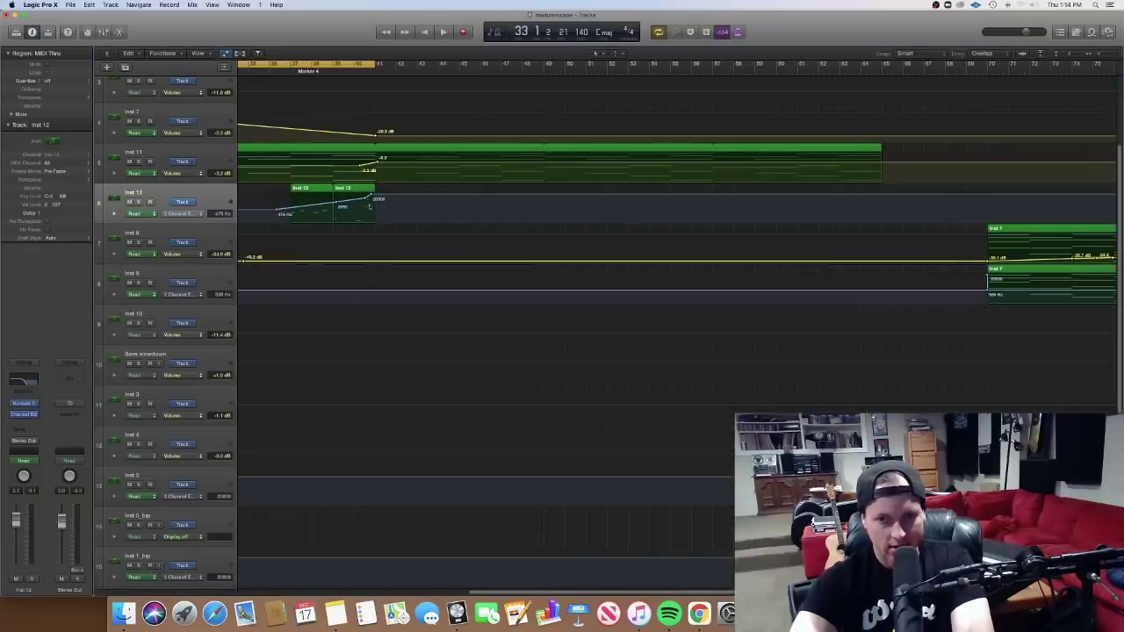
Duplicate the two Inst 12 regions to bars 41 through 45 and show the whole arrangement with its automation.
click(378, 197)
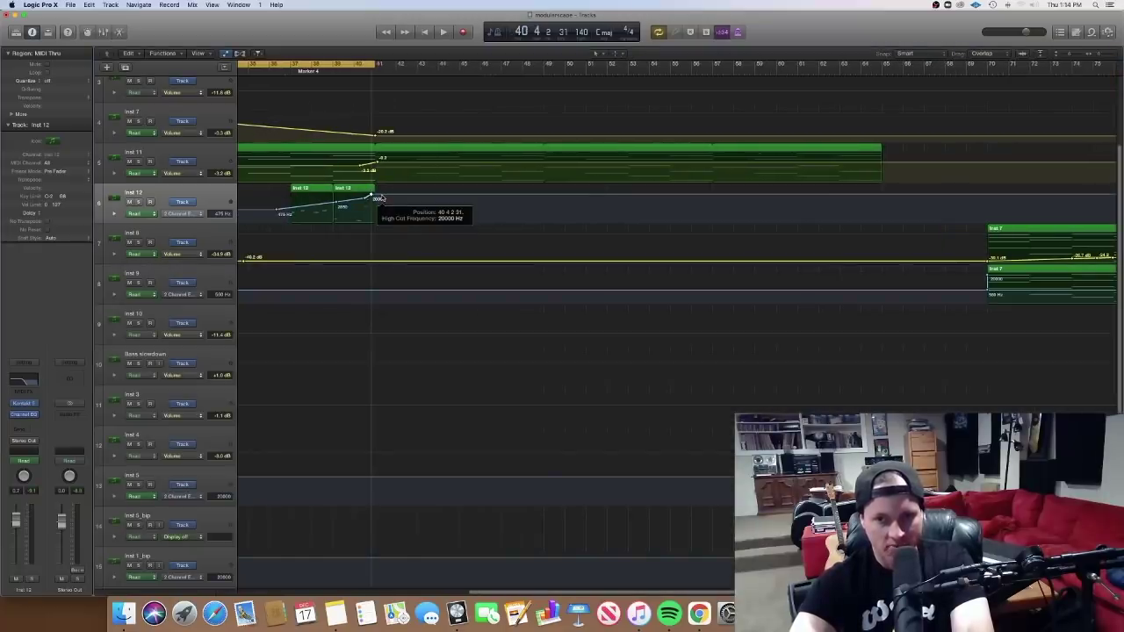
key(a)
drag(362, 225, 396, 203)
key(a)
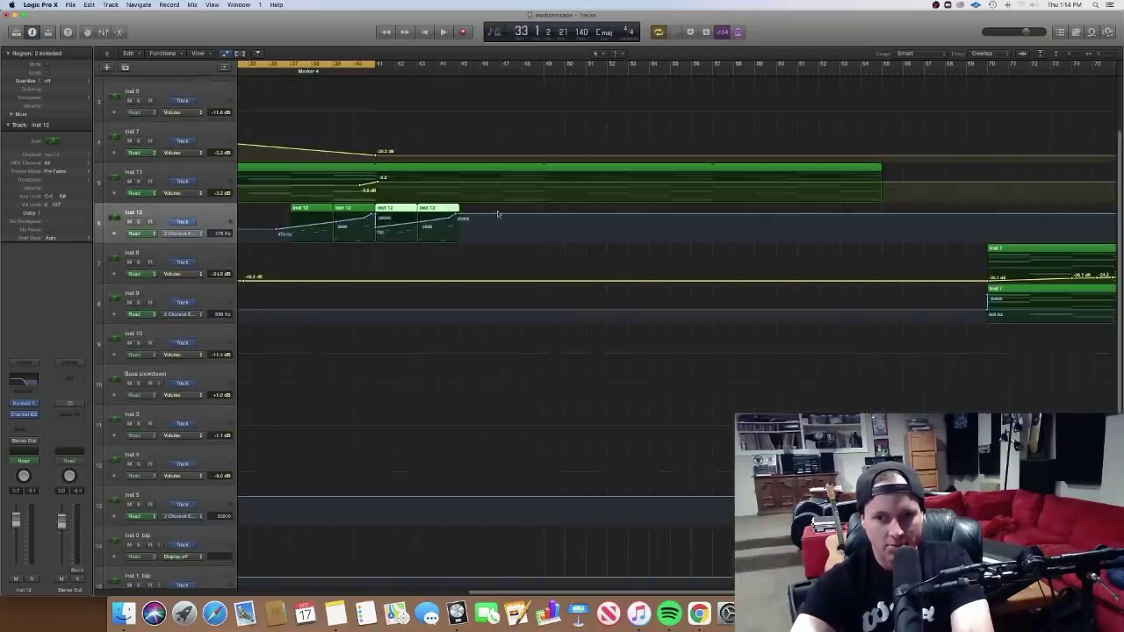
key(z)
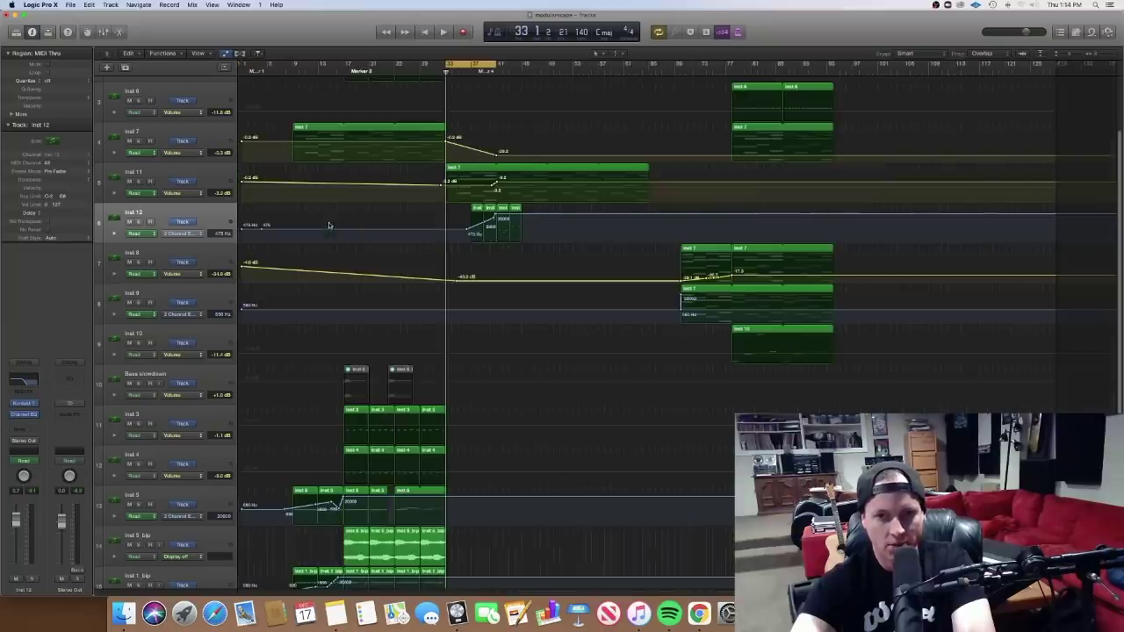
Play the arrangement through Inst 12's filter sweep with cycling turned off, and hide the track automation.
key(space)
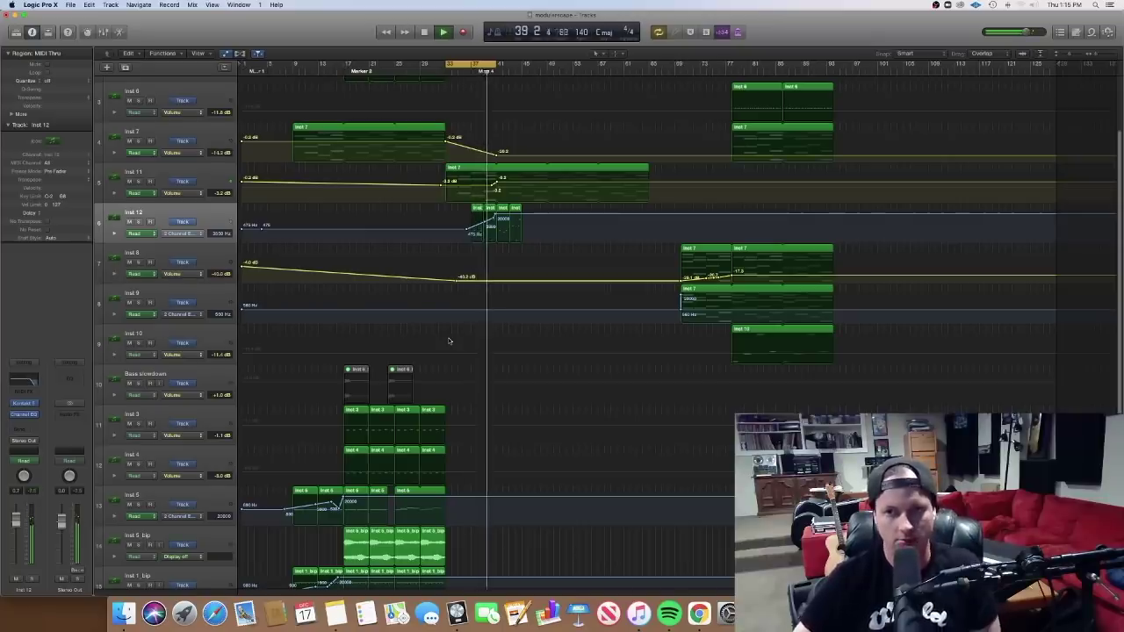
click(474, 63)
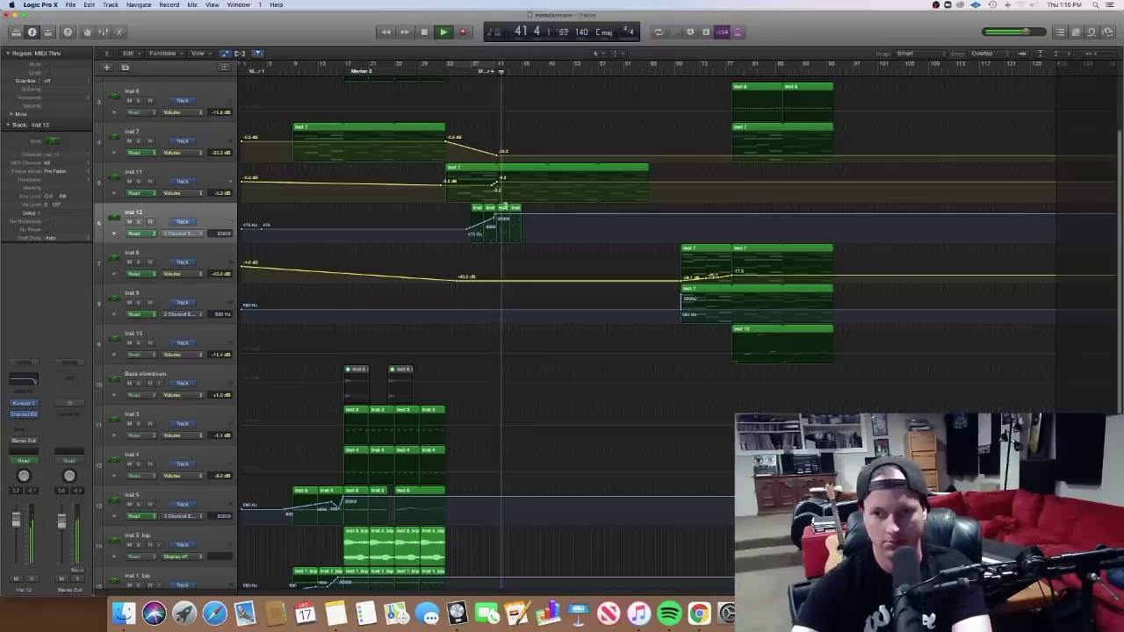
key(space)
key(a)
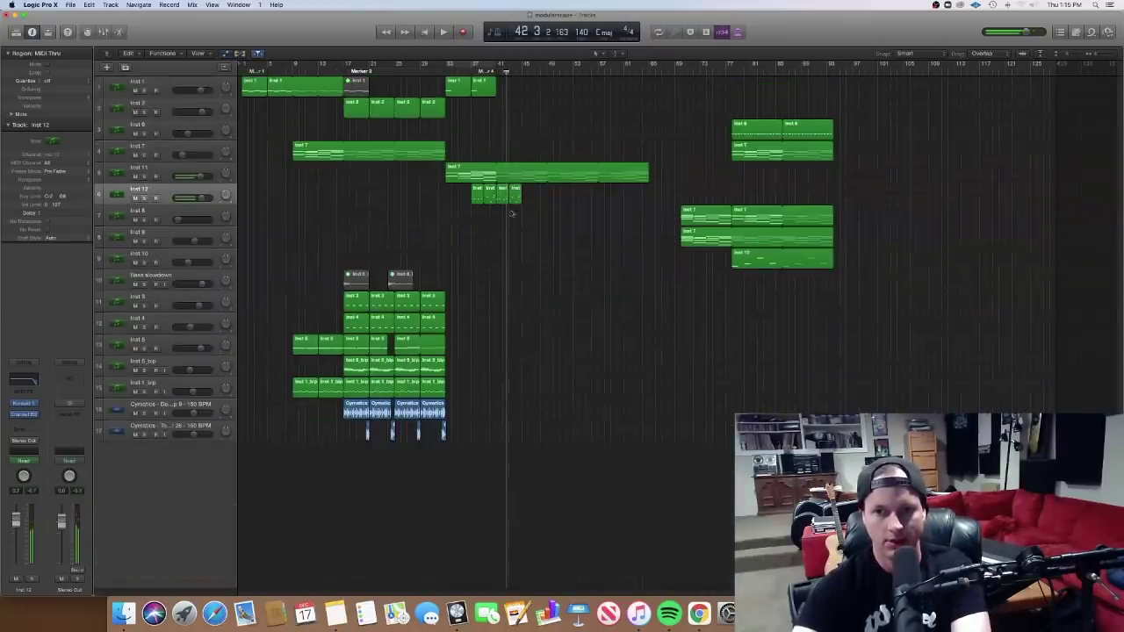
Set the cycle range to bars 41 through 49 and duplicate Inst 12's regions to fill bars 45 to 49.
mouse_move(505, 65)
mouse_down()
mouse_move(546, 65)
mouse_move(496, 65)
mouse_up()
mouse_move(532, 211)
mouse_down()
mouse_move(494, 184)
mouse_move(531, 202)
mouse_up()
click(553, 230)
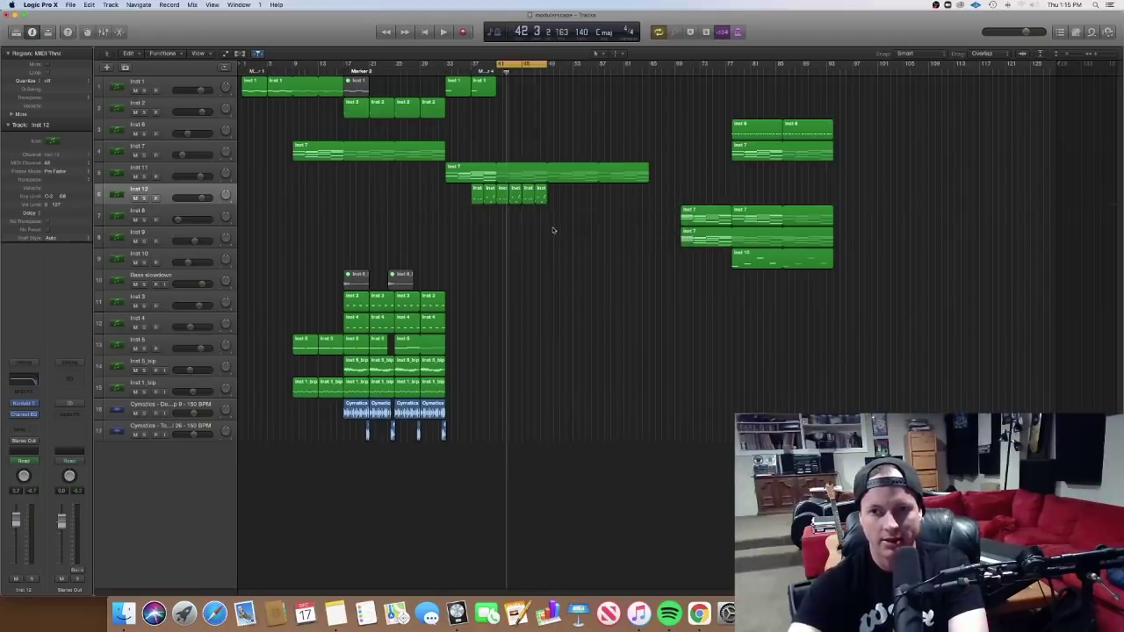
Edit the closing fill in Inst 12's bar 43 region, dropping the last note and lowering the one before it, and play it back.
click(515, 197)
double_click(514, 197)
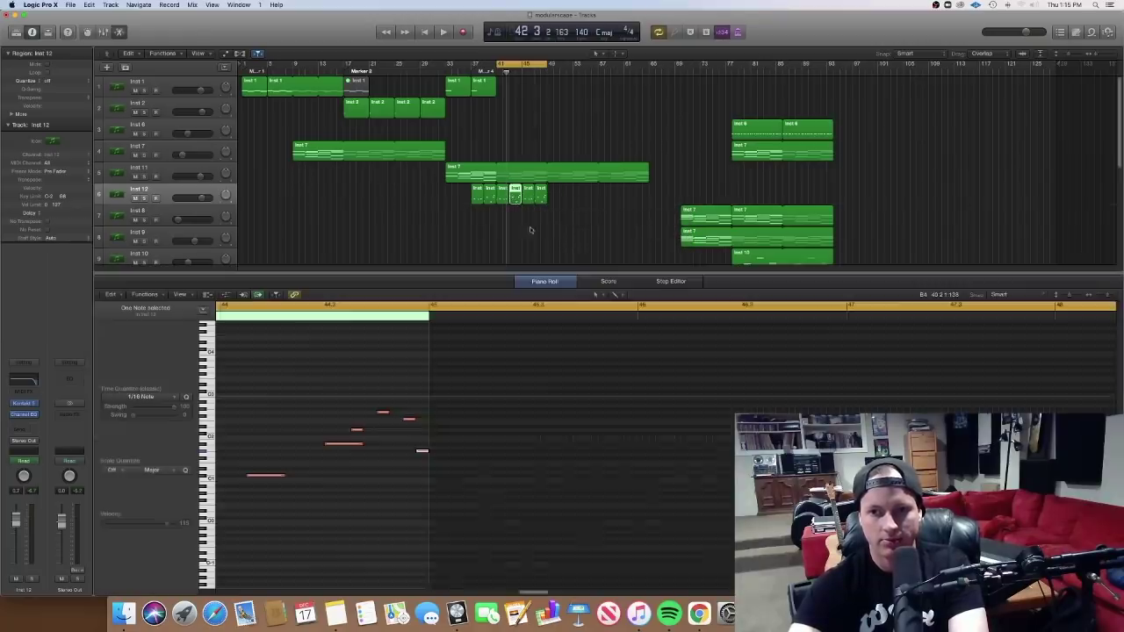
scroll(403, 448, right, 2)
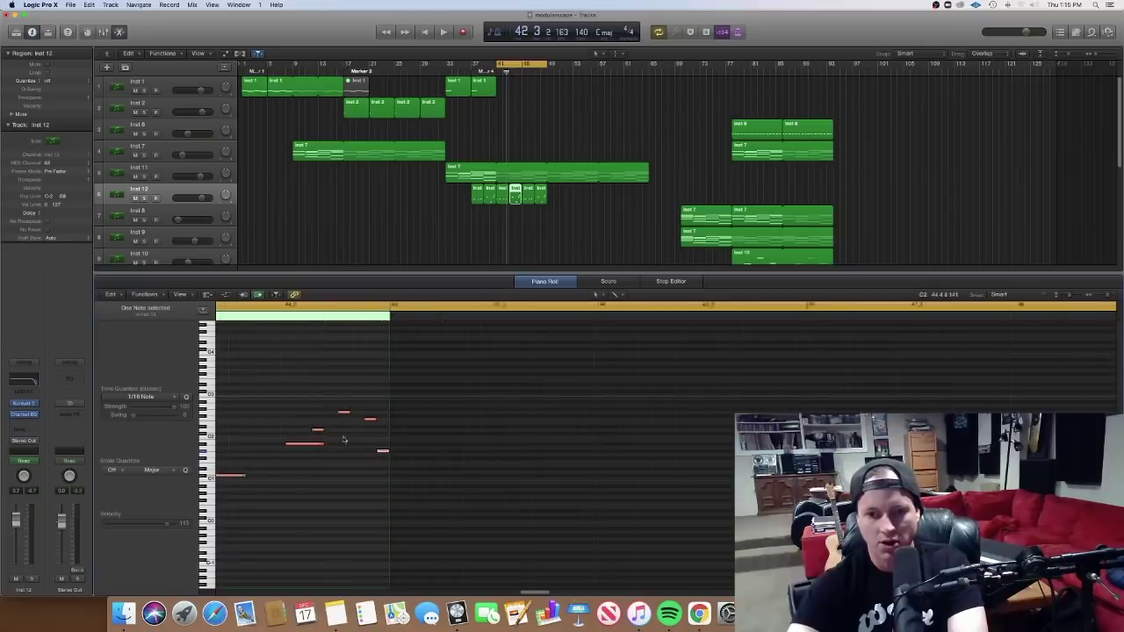
drag(395, 456, 382, 431)
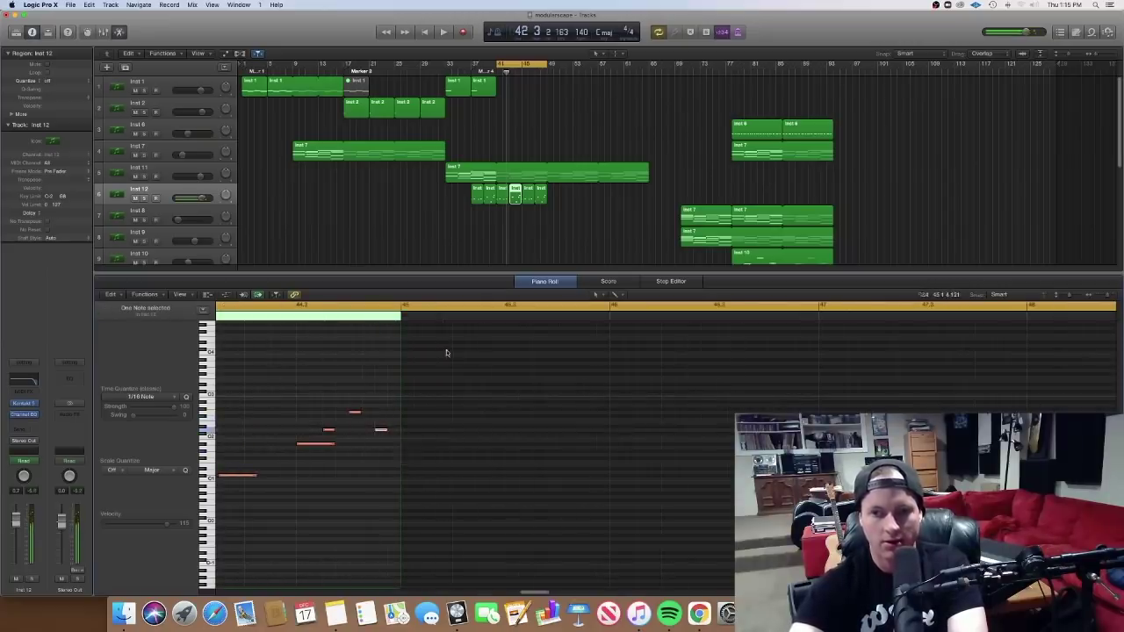
click(574, 98)
key(space)
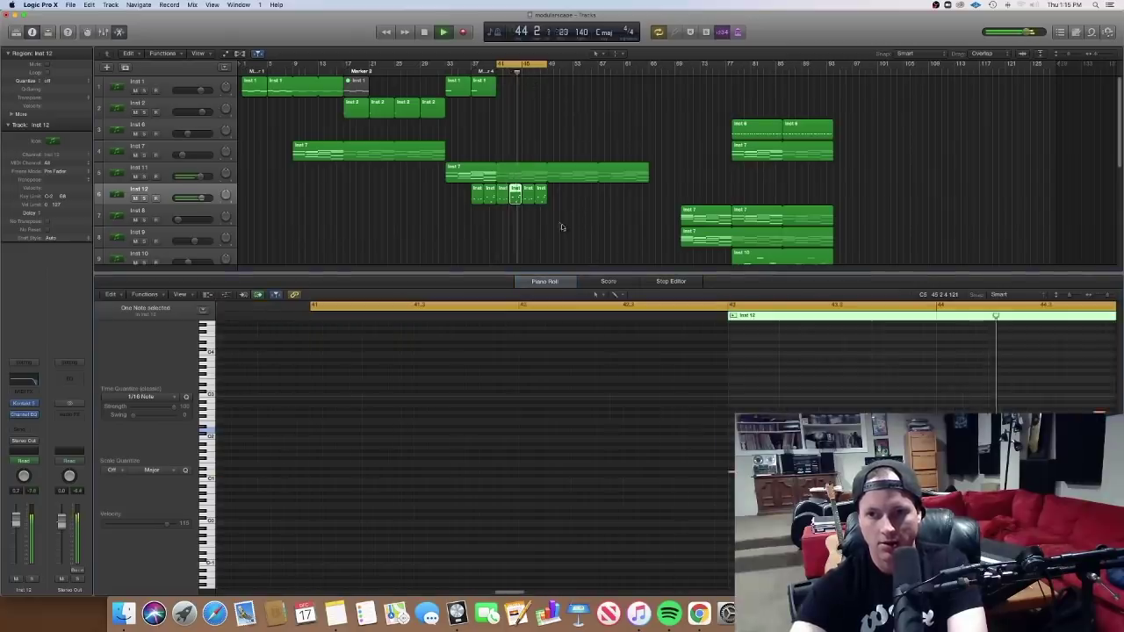
Join the four Inst 12 regions between bars 41 and 49 into one region and hide the Piano Roll.
key(super+Right)
key(super+Right)
key(super+Right)
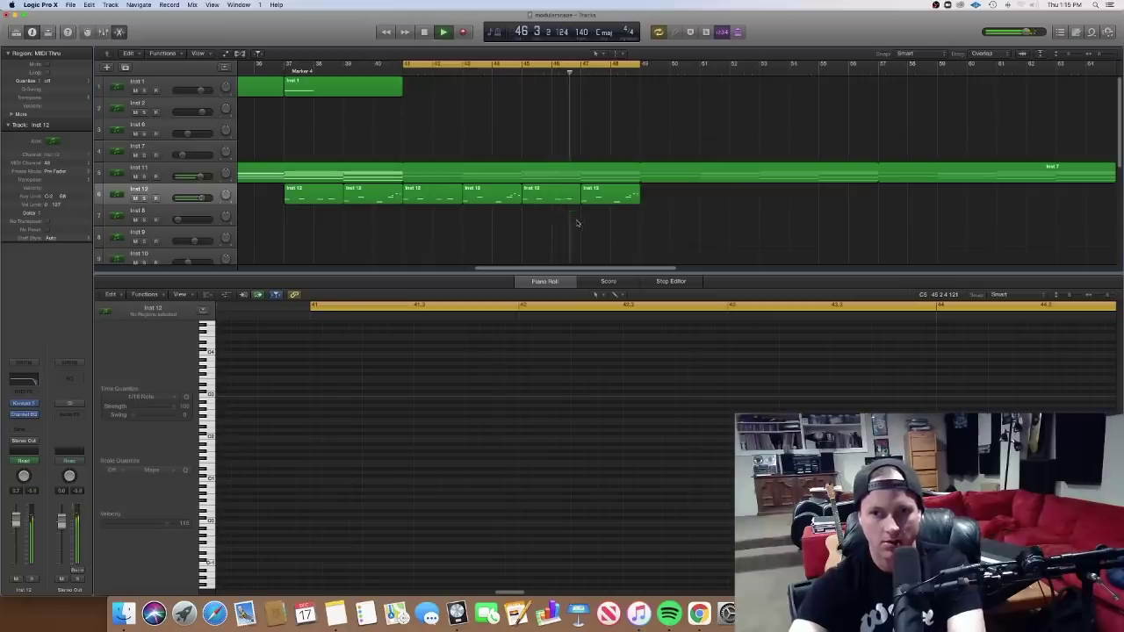
drag(619, 221, 448, 204)
key(super+j)
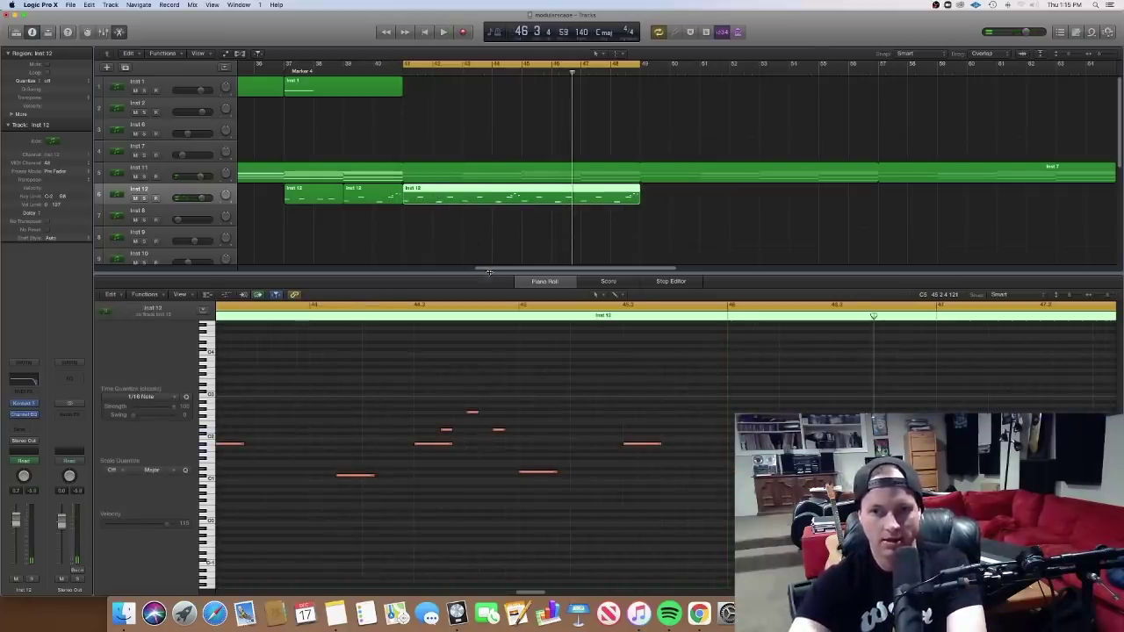
key(e)
key(super+Left)
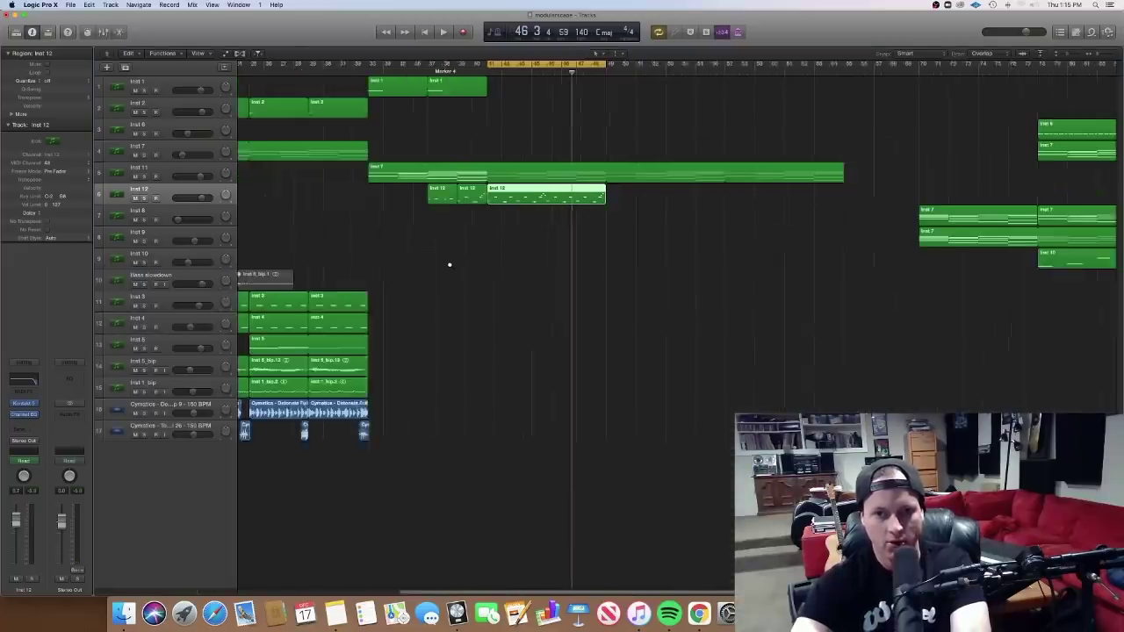
scroll(283, 237, left, 2)
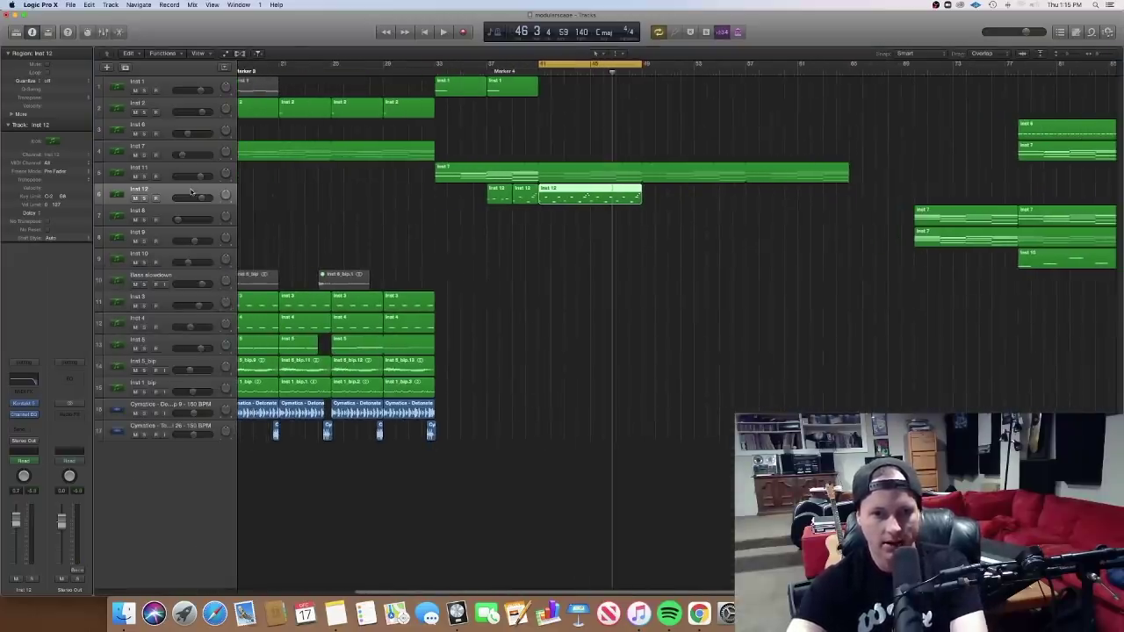
Duplicate the Inst 12 track with its settings and create an empty MIDI region from bar 41 to 49 on Inst 13.
key(super+d)
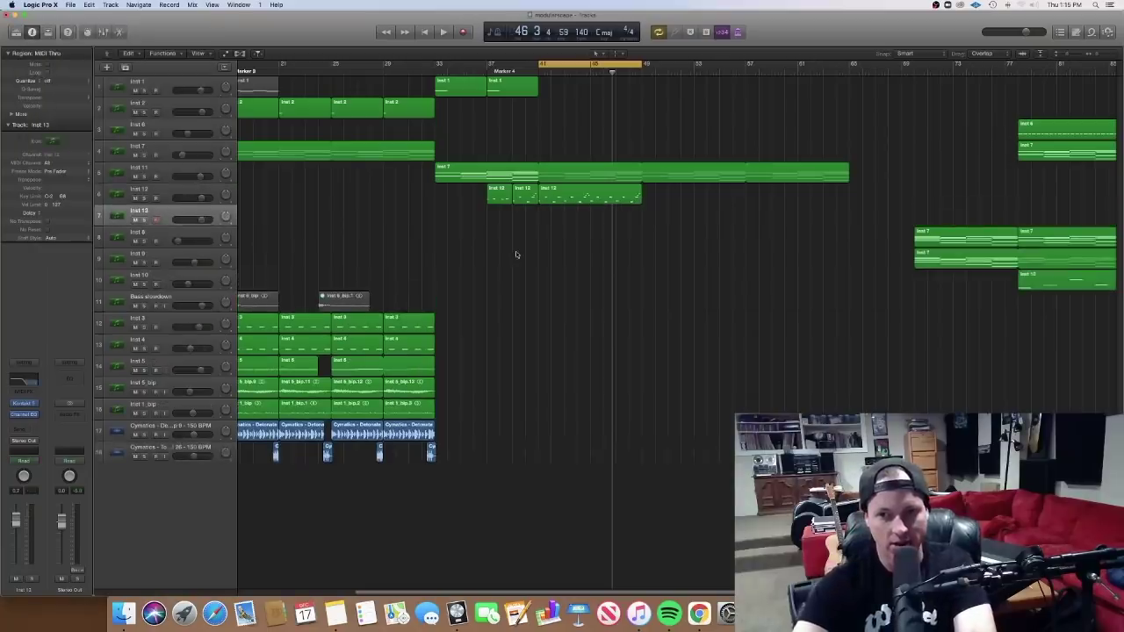
right_click(552, 218)
click(566, 230)
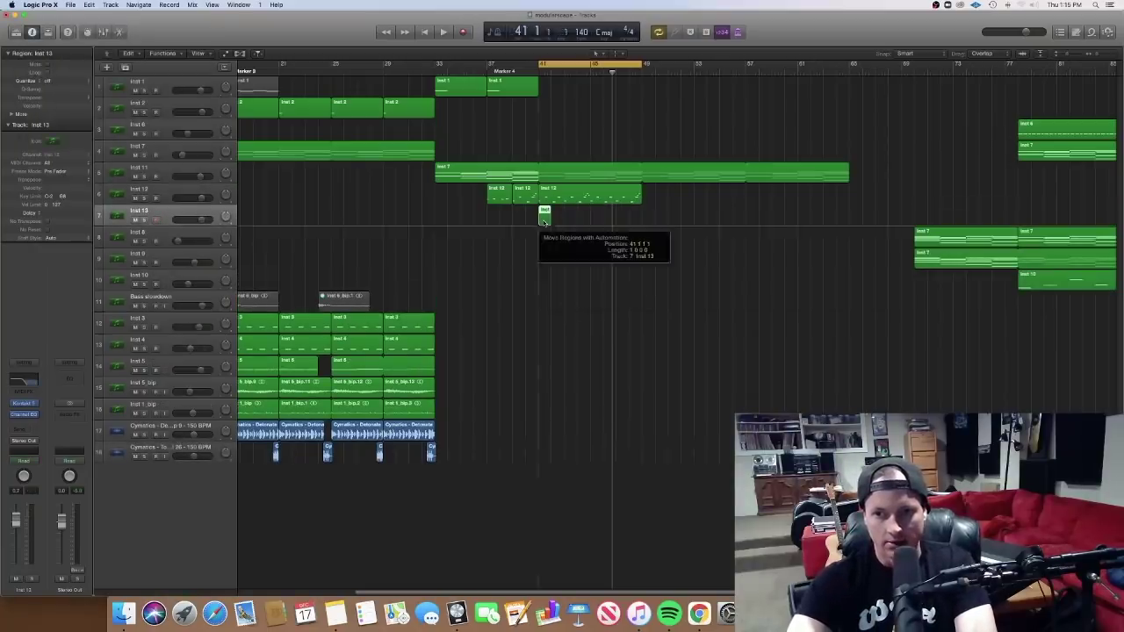
drag(544, 220, 638, 230)
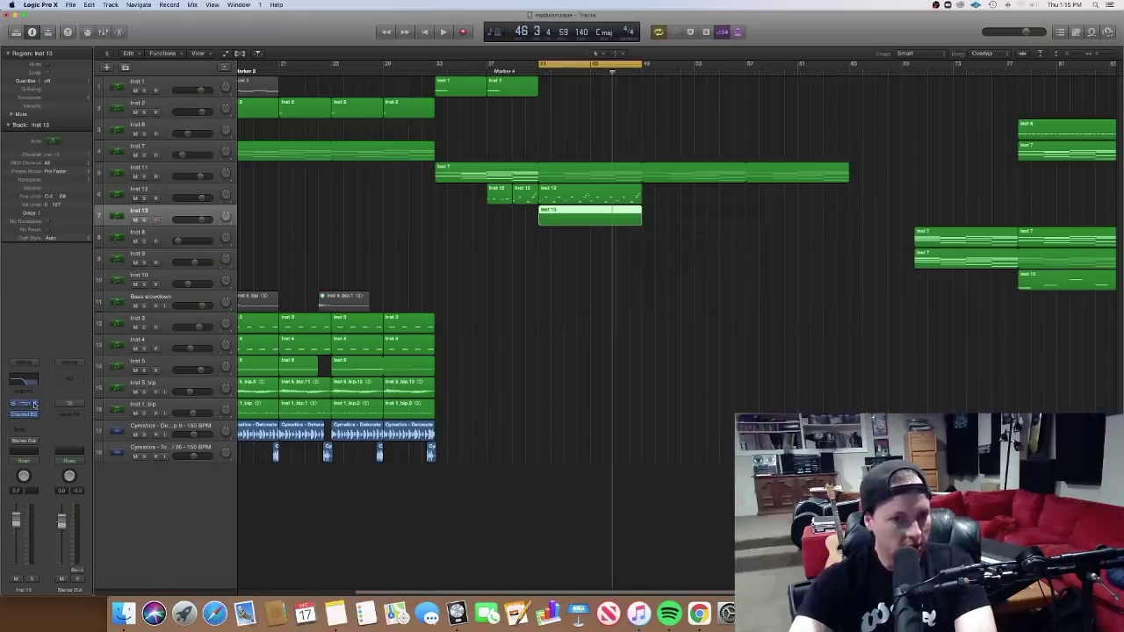
Remove PERC Studio Armageddon Ens from Inst 13's Kontakt and open the single loops of Damage's rhythmic suites.
click(21, 403)
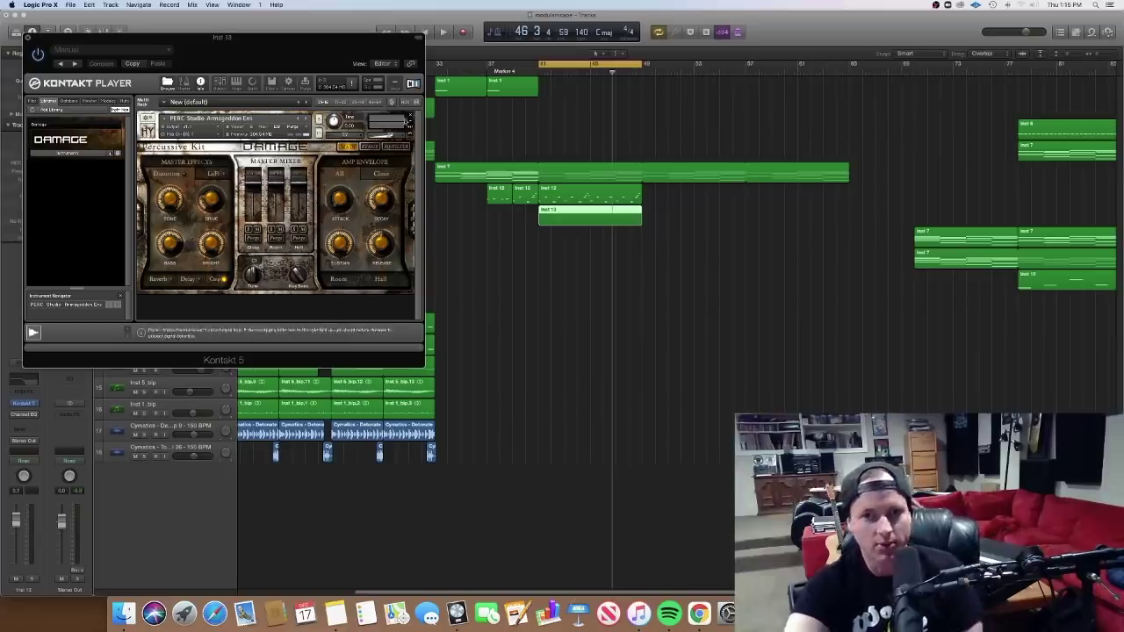
click(410, 116)
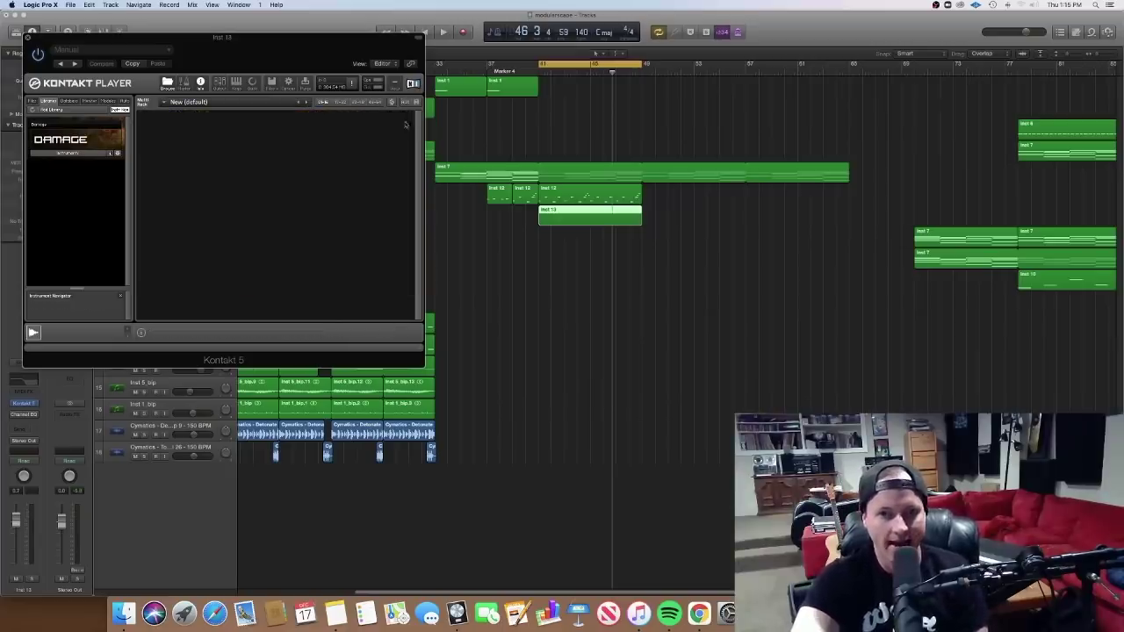
click(66, 154)
click(34, 165)
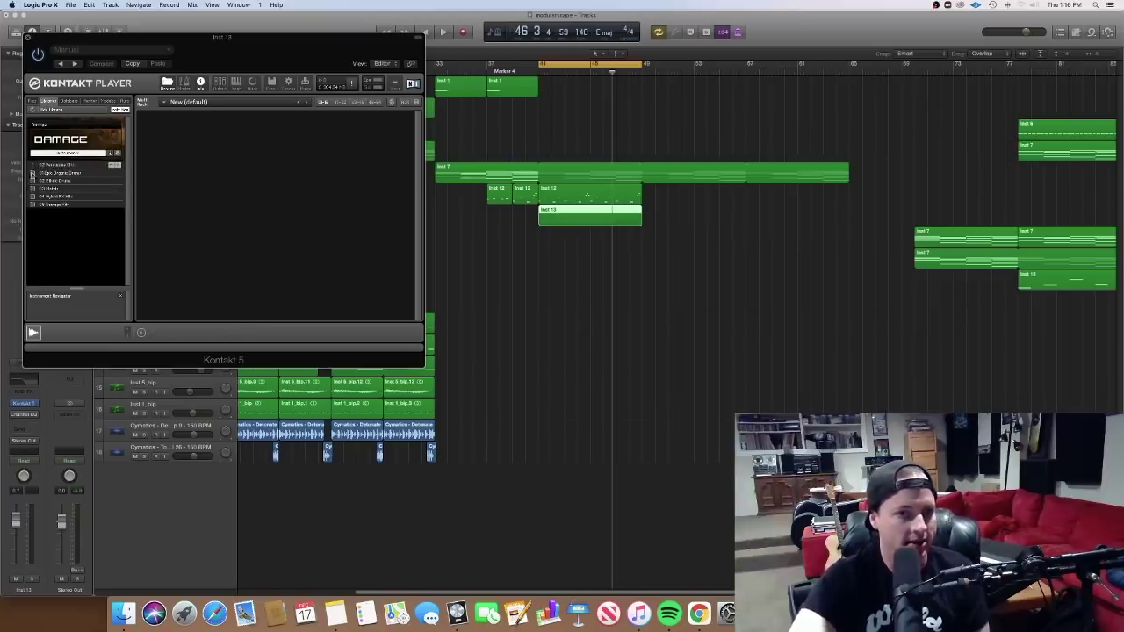
click(43, 166)
click(61, 169)
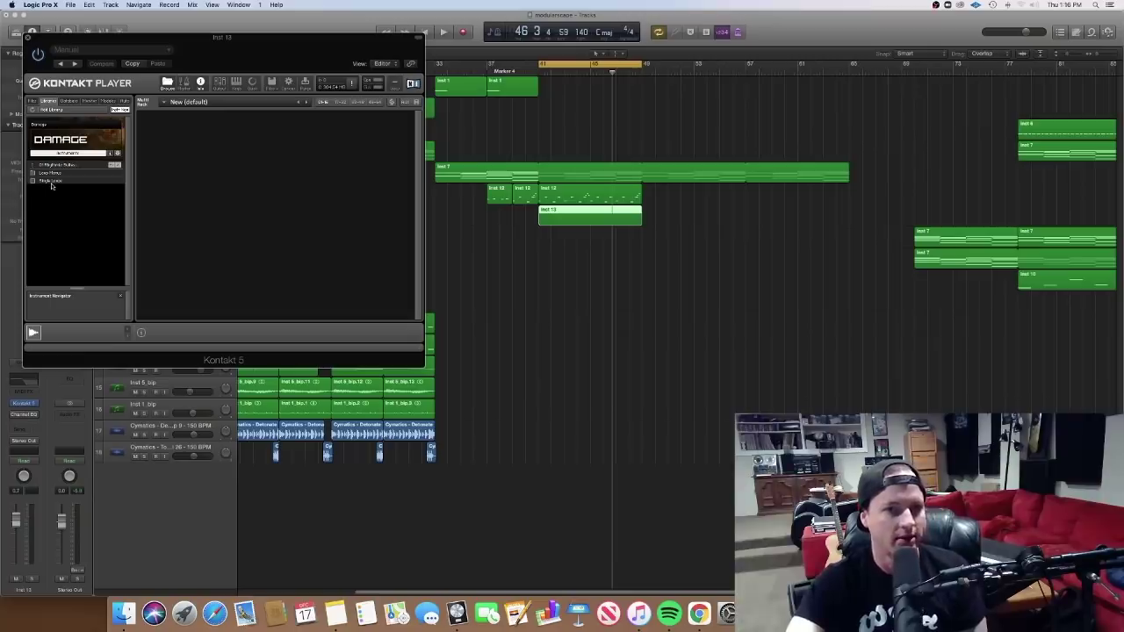
click(51, 181)
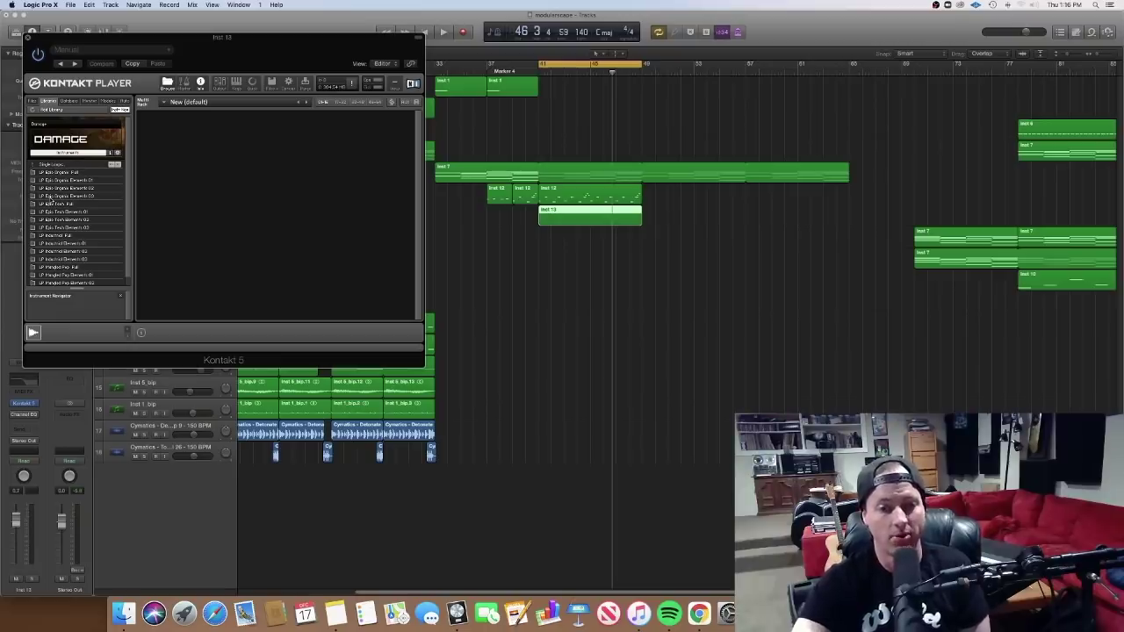
Check the LP Industrial Elements 01 folder, then open the LP Industrial Full folder and look through its loops.
click(61, 245)
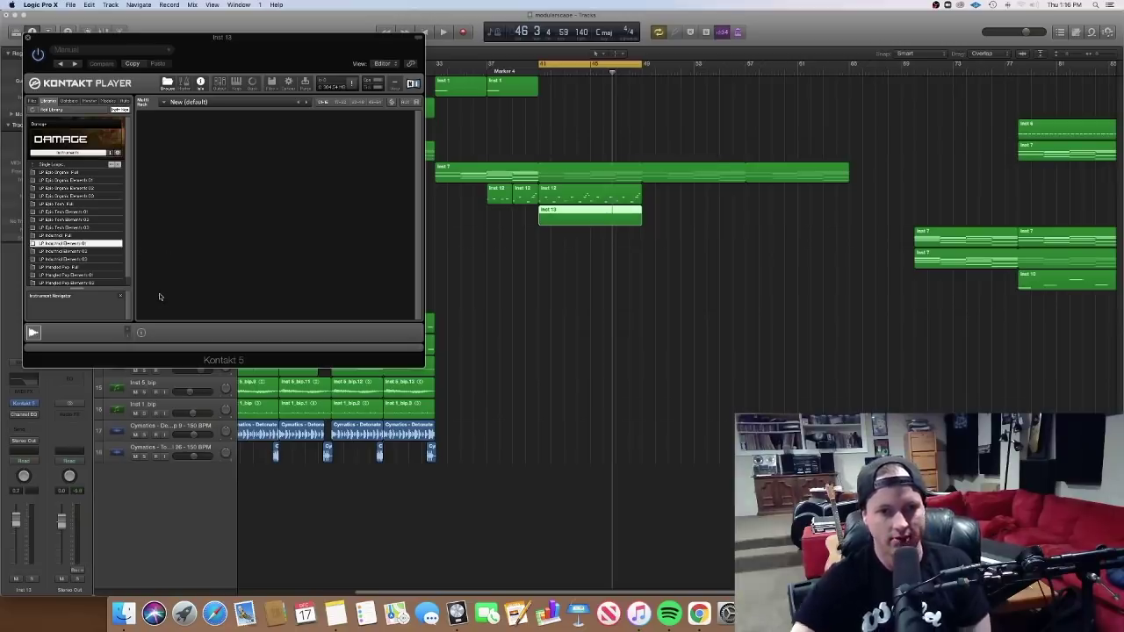
double_click(103, 247)
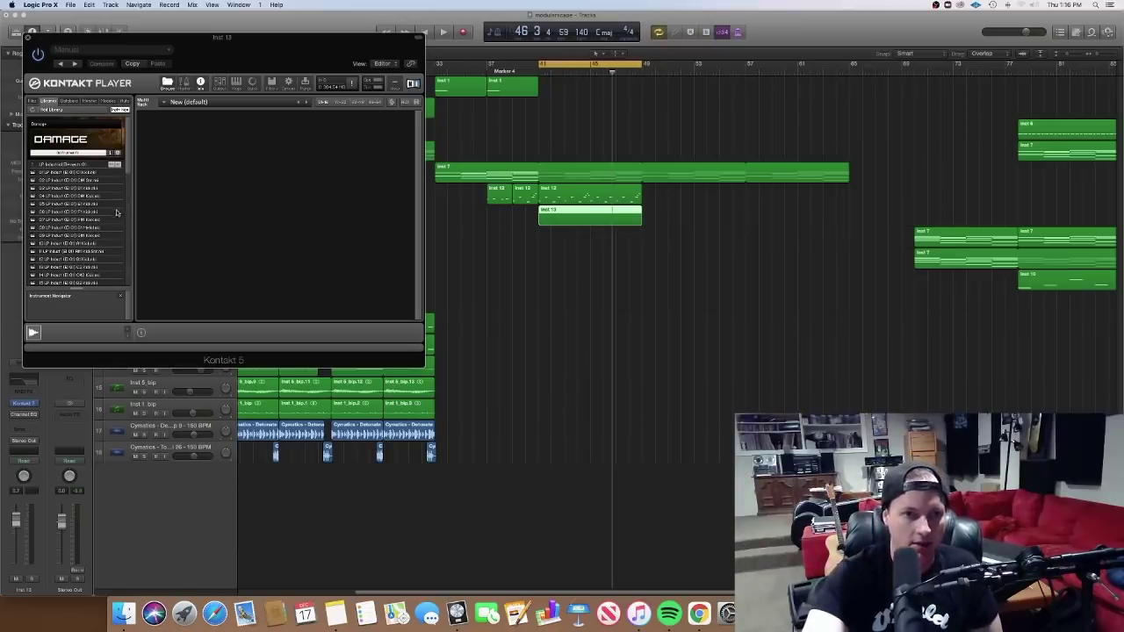
double_click(62, 164)
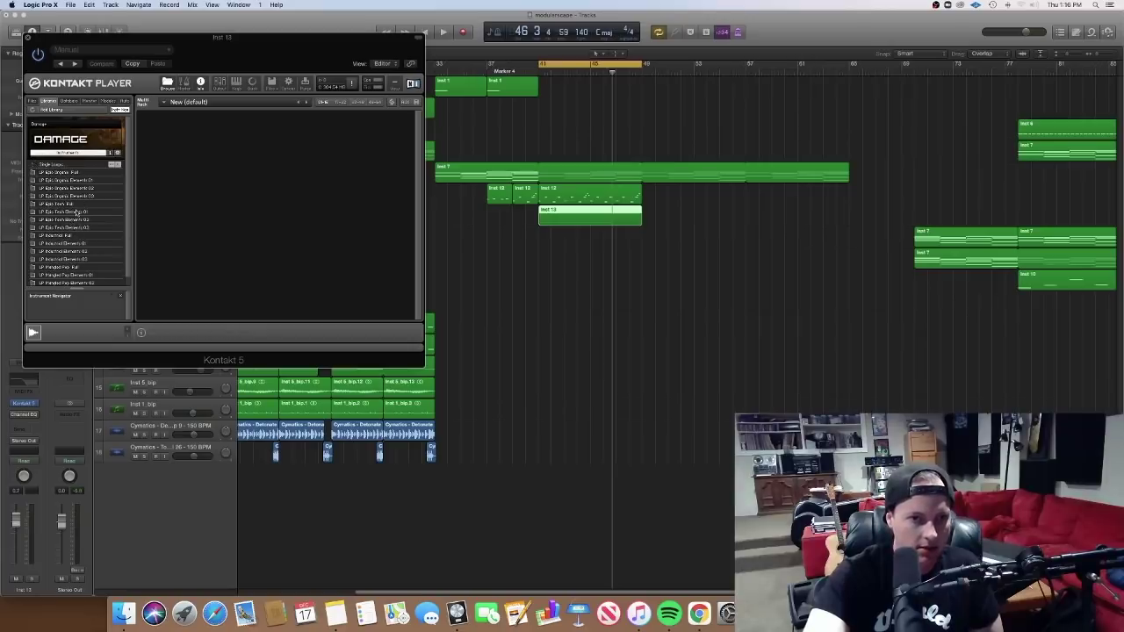
double_click(75, 237)
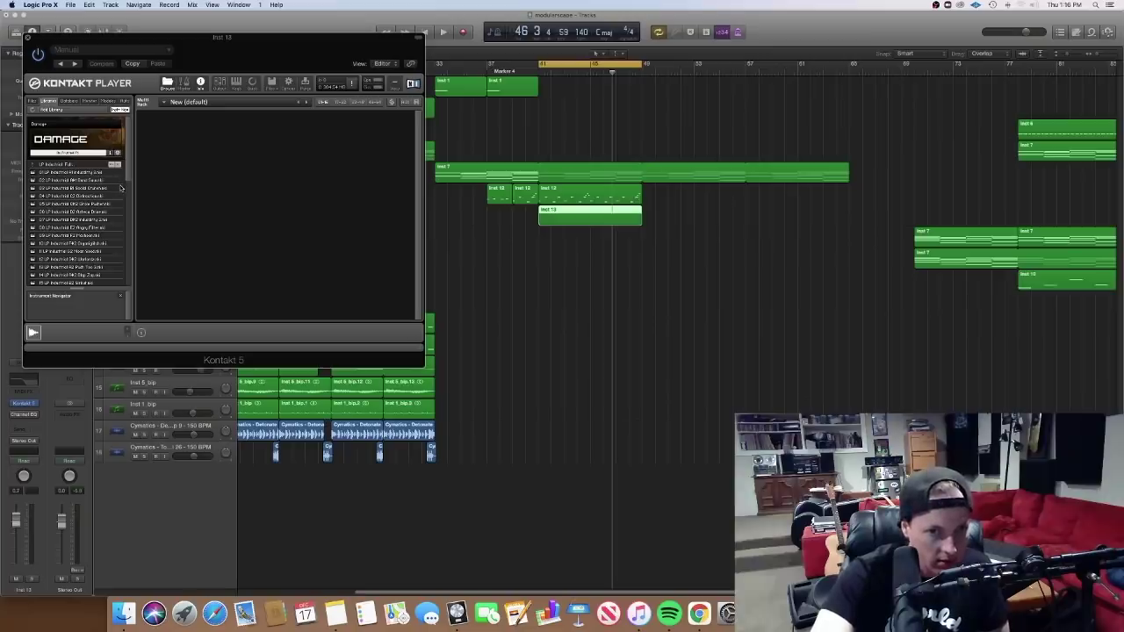
scroll(128, 181, down, 5)
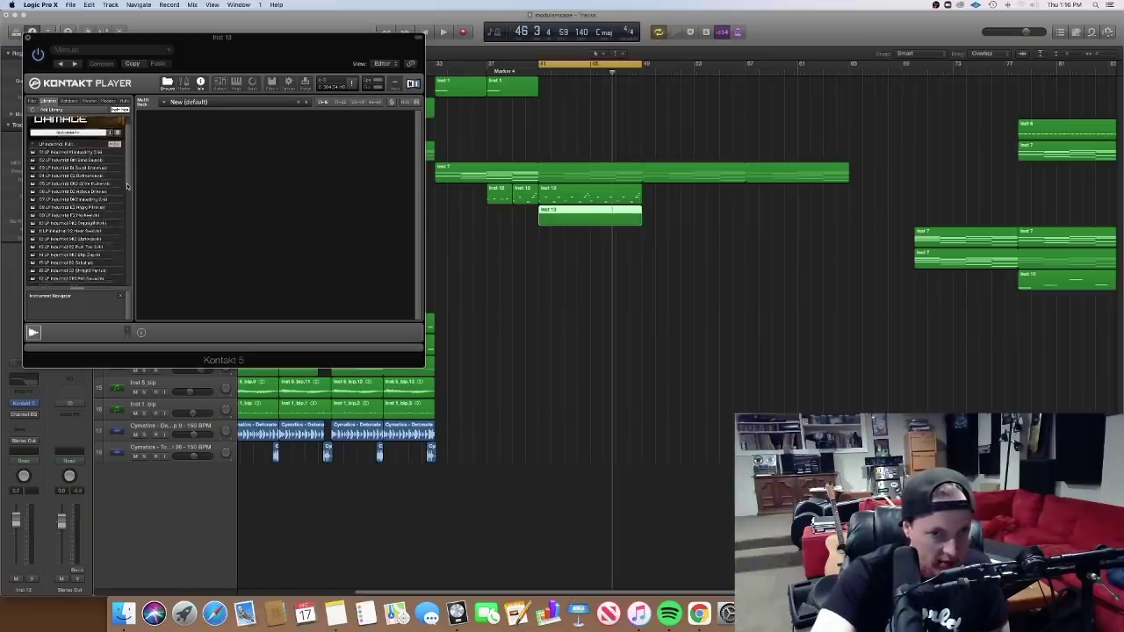
scroll(131, 216, down, 2)
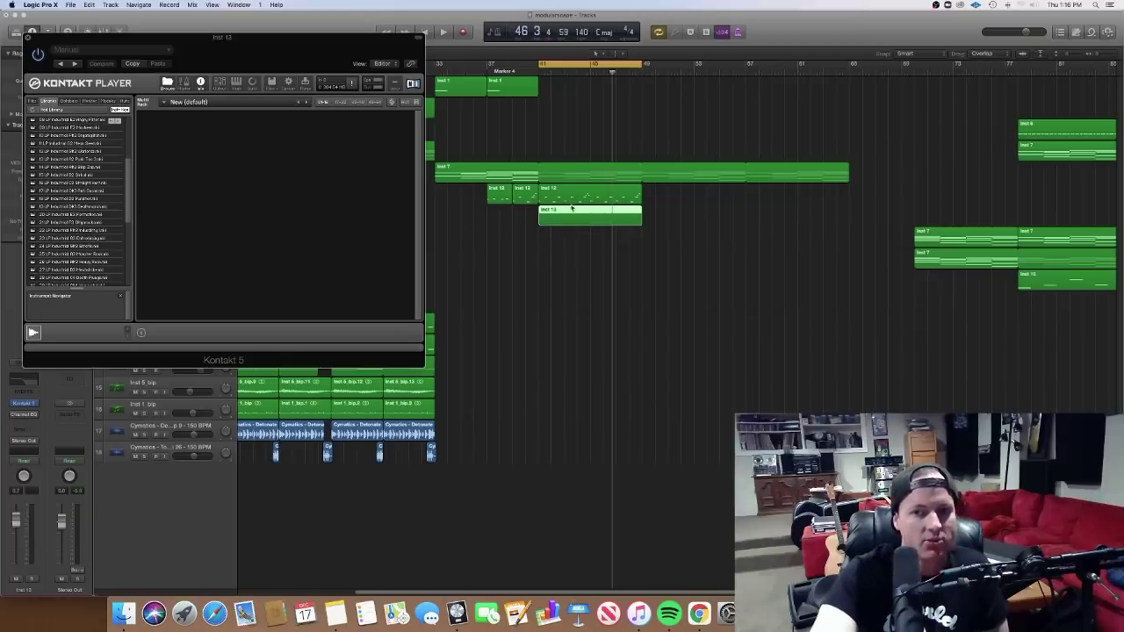
Cut the looping of Inst 11's region short in bar 43 and examine its chord notes in the Piano Roll.
click(571, 173)
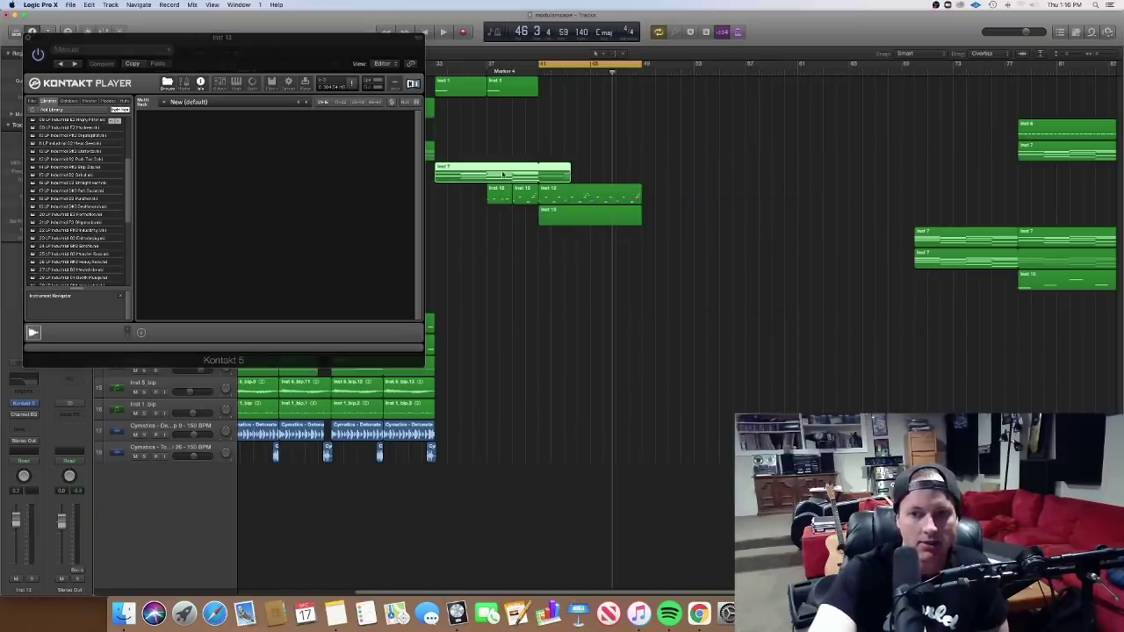
double_click(503, 177)
scroll(533, 474, down, 10)
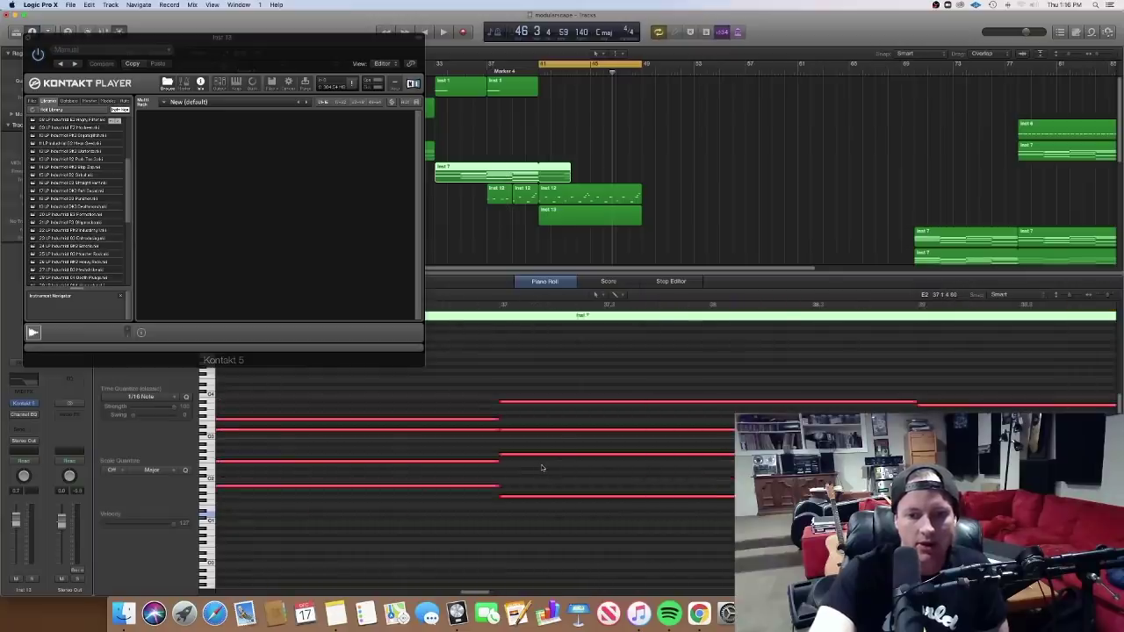
scroll(541, 466, up, 5)
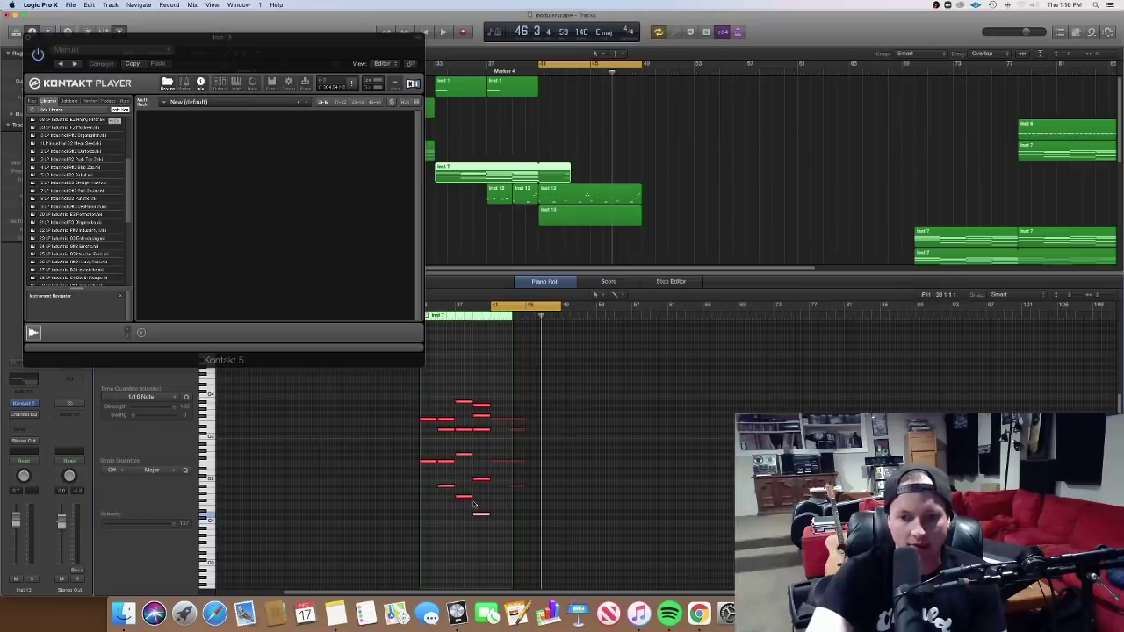
Load the 18 LP Industrial D3 Punisher loop into Inst 13's Kontakt and open the Inst 13 region for editing.
click(562, 223)
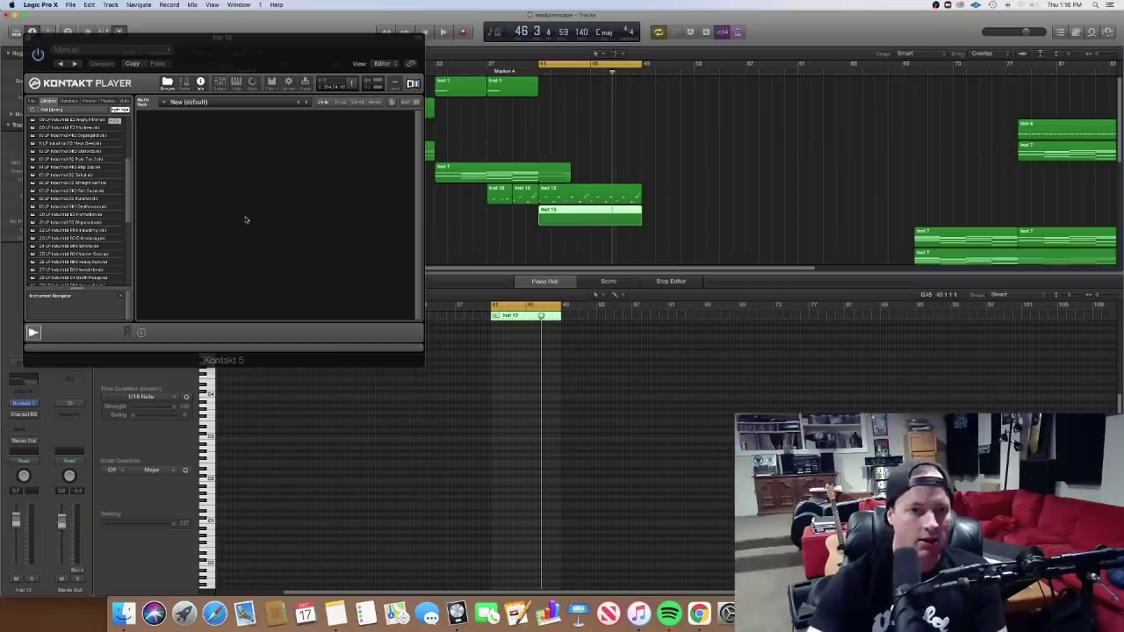
double_click(99, 200)
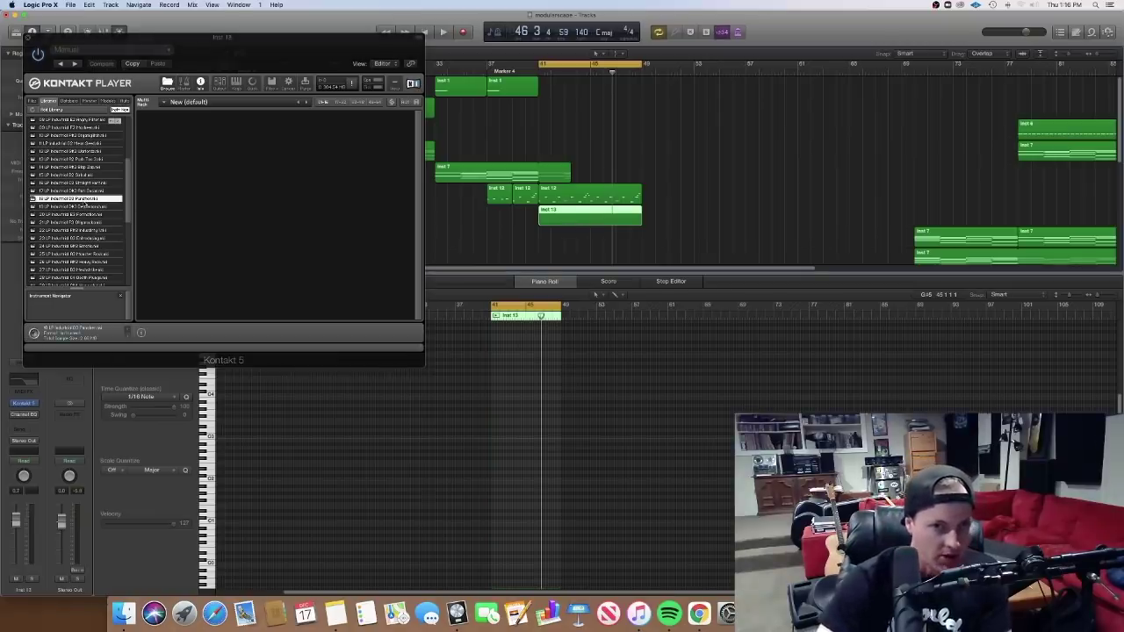
double_click(570, 224)
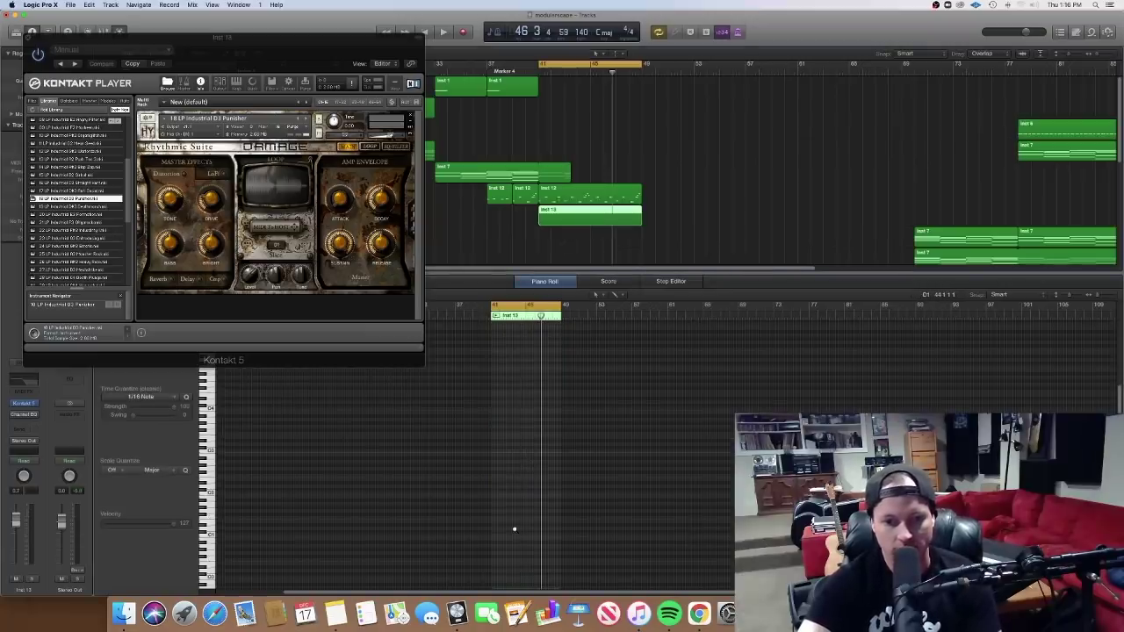
Draw a two-bar D1 note at bar 41 in the Inst 13 region and move it up about two and a half octaves.
key(super+Right)
key(super+Right)
click(458, 532)
click(470, 532)
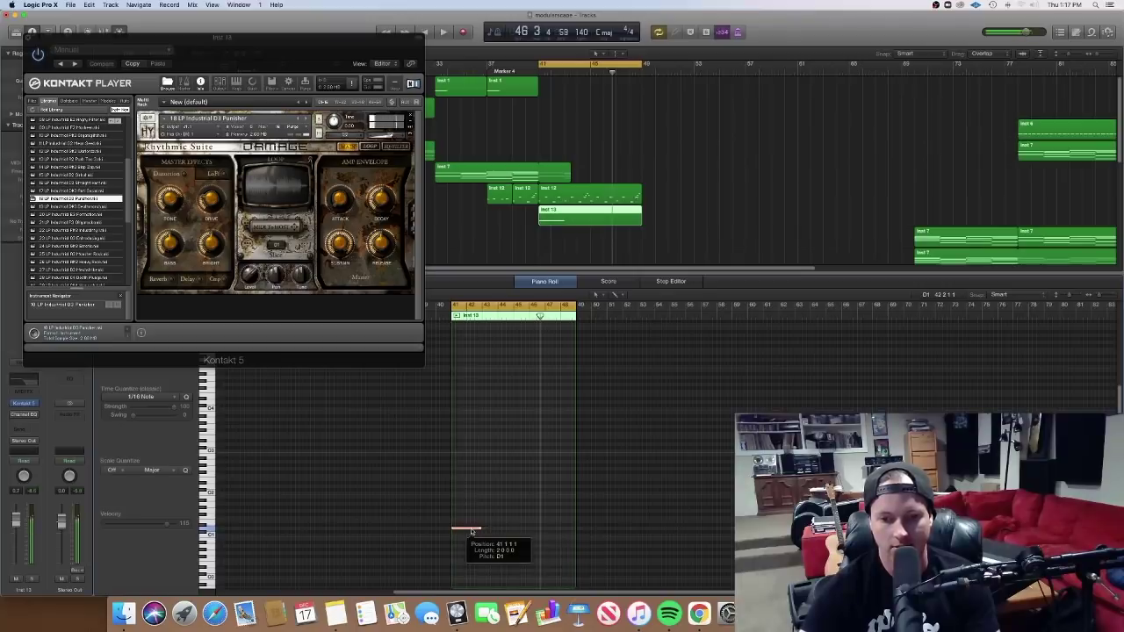
drag(470, 531, 470, 425)
click(469, 425)
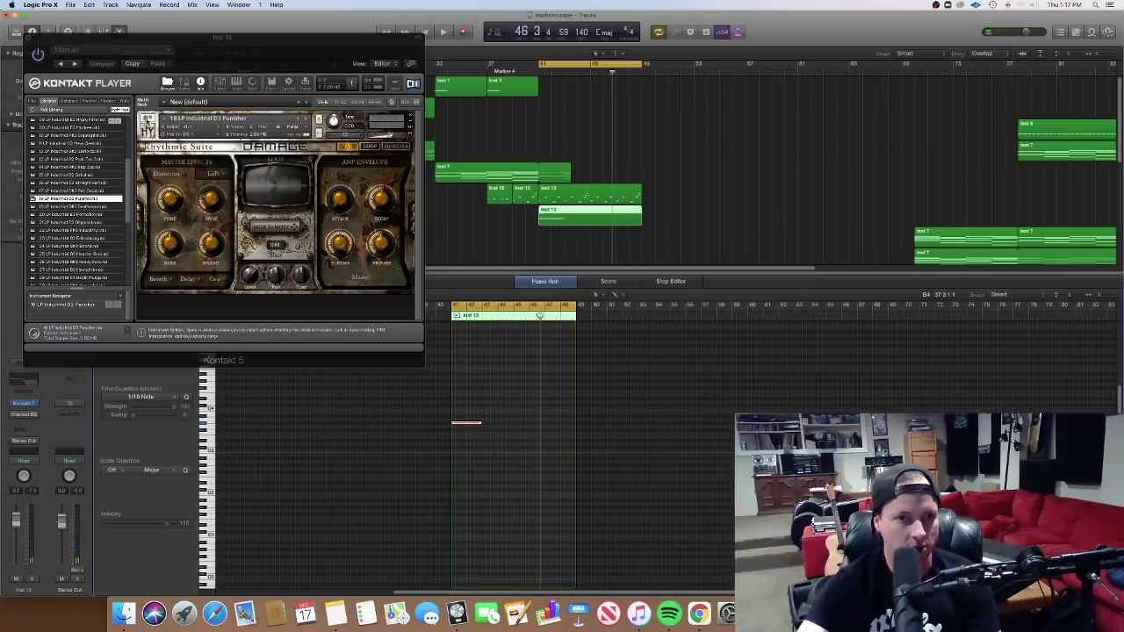
Remove the 18 LP Industrial D3 Punisher instrument from Inst 13's Kontakt.
click(408, 118)
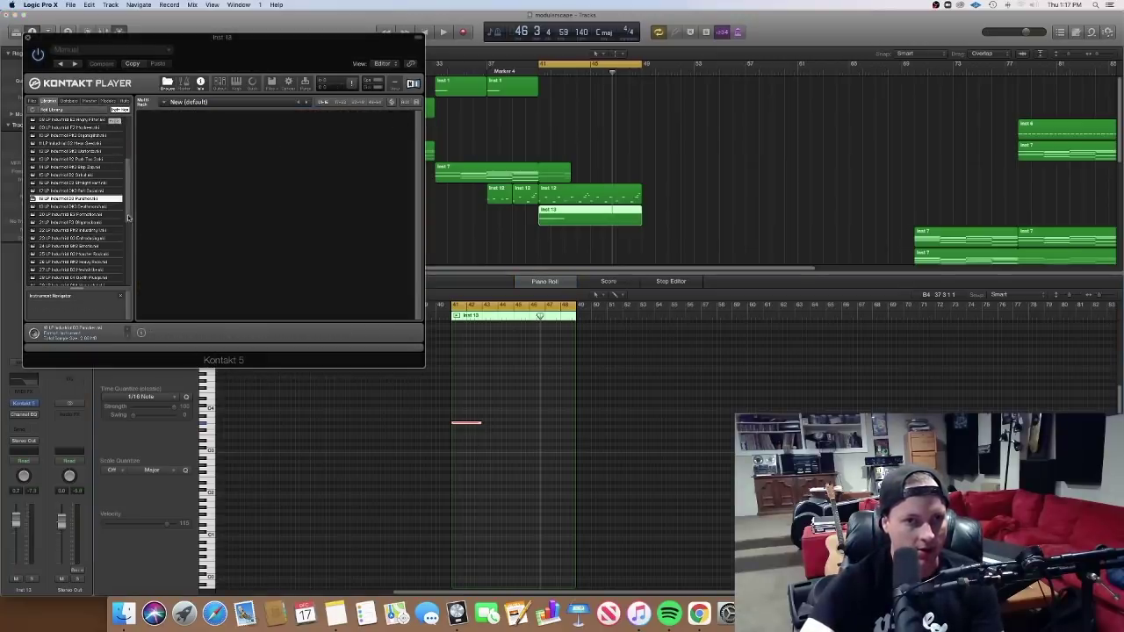
Load the LPS Industrial Full instrument from the Damage library's Loop Menus into Inst 13's Kontakt.
scroll(130, 223, up, 10)
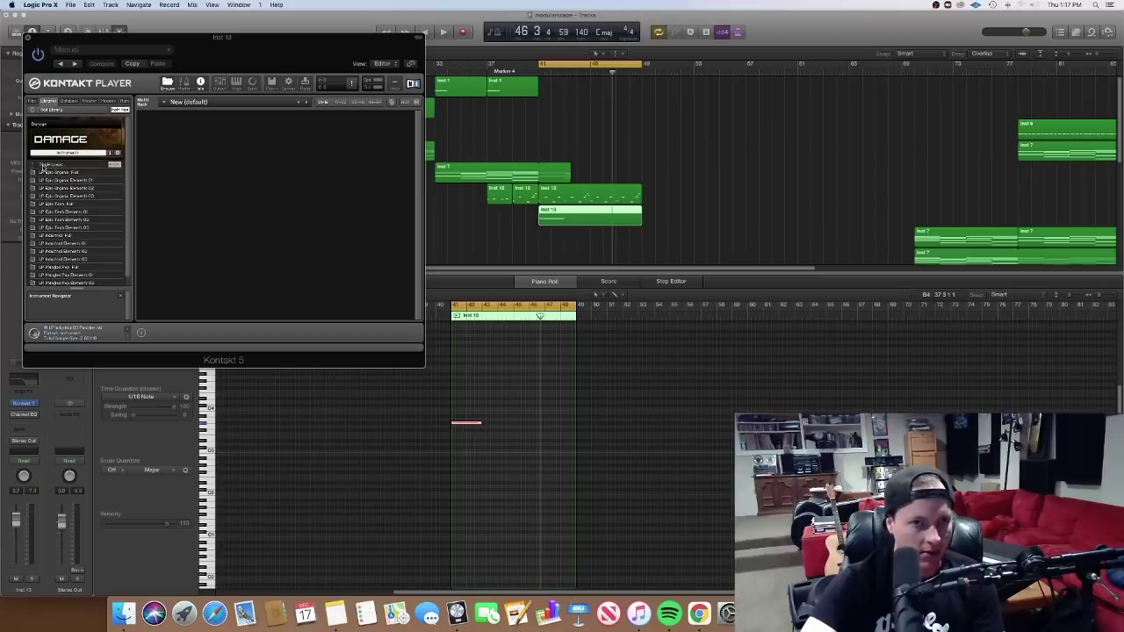
click(42, 166)
click(53, 173)
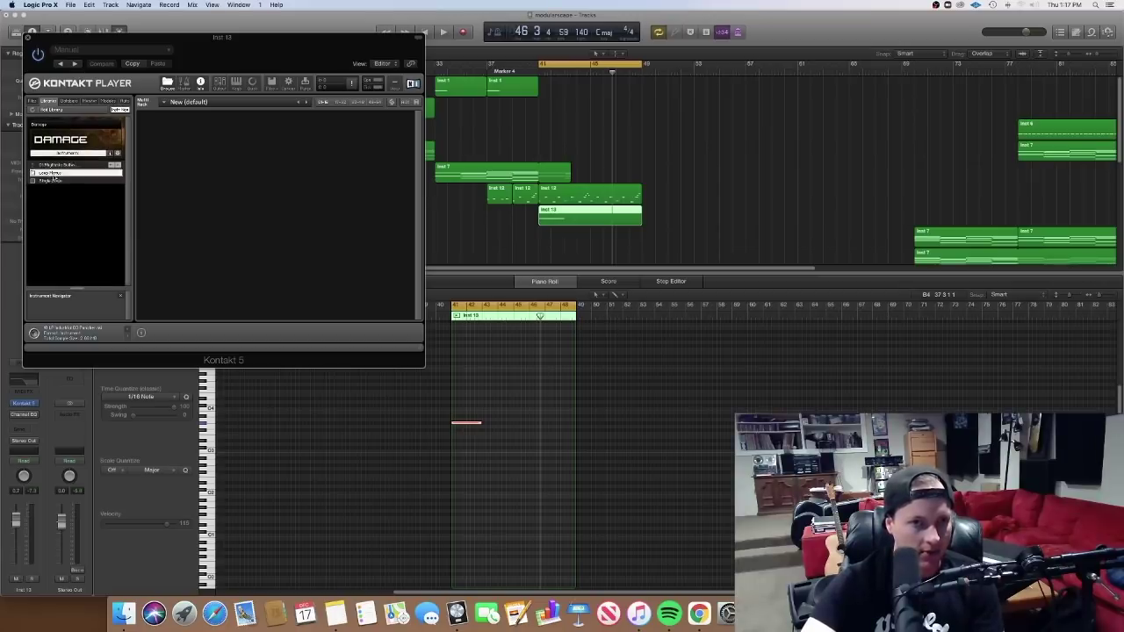
double_click(87, 237)
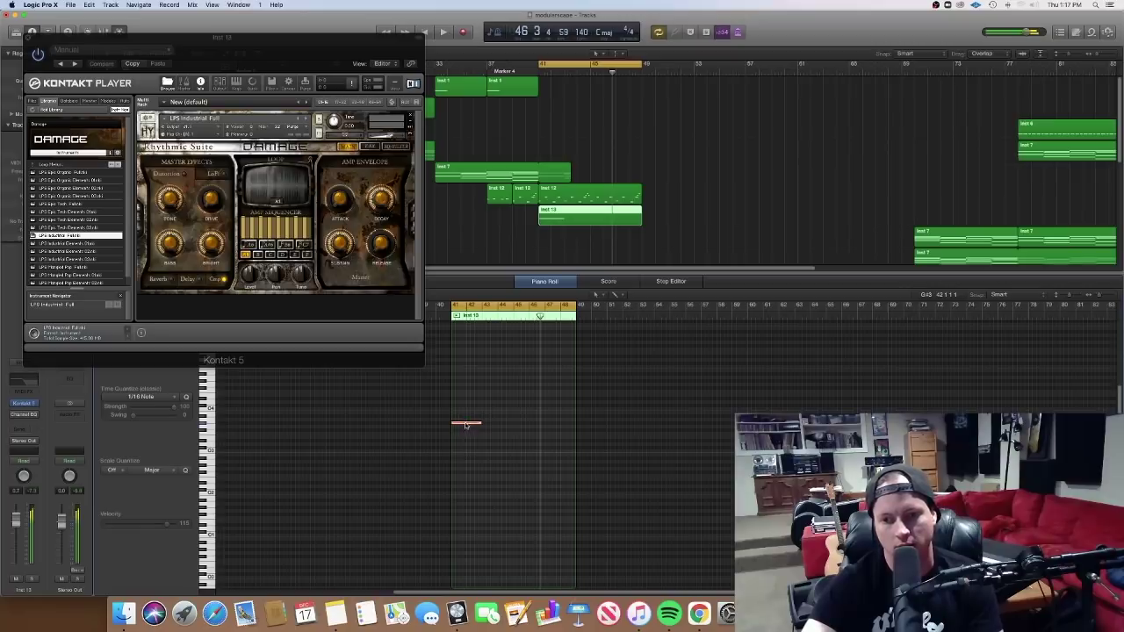
Audition the G#3 note with the loaded loop patch, lowering Inst 13's volume, and close the Kontakt window.
click(466, 425)
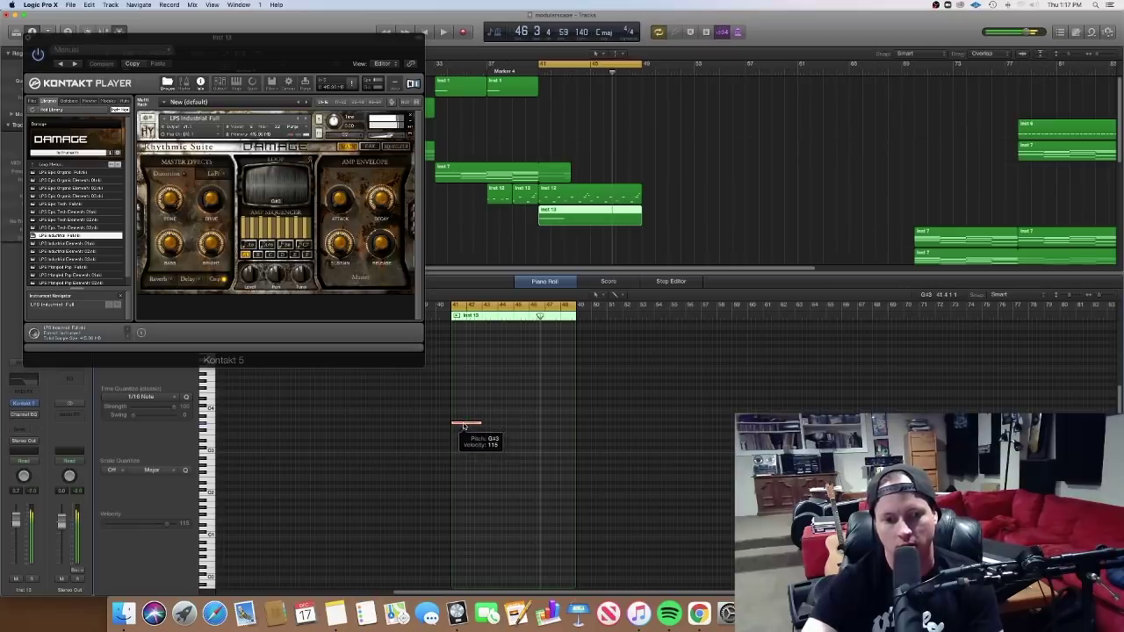
key(space)
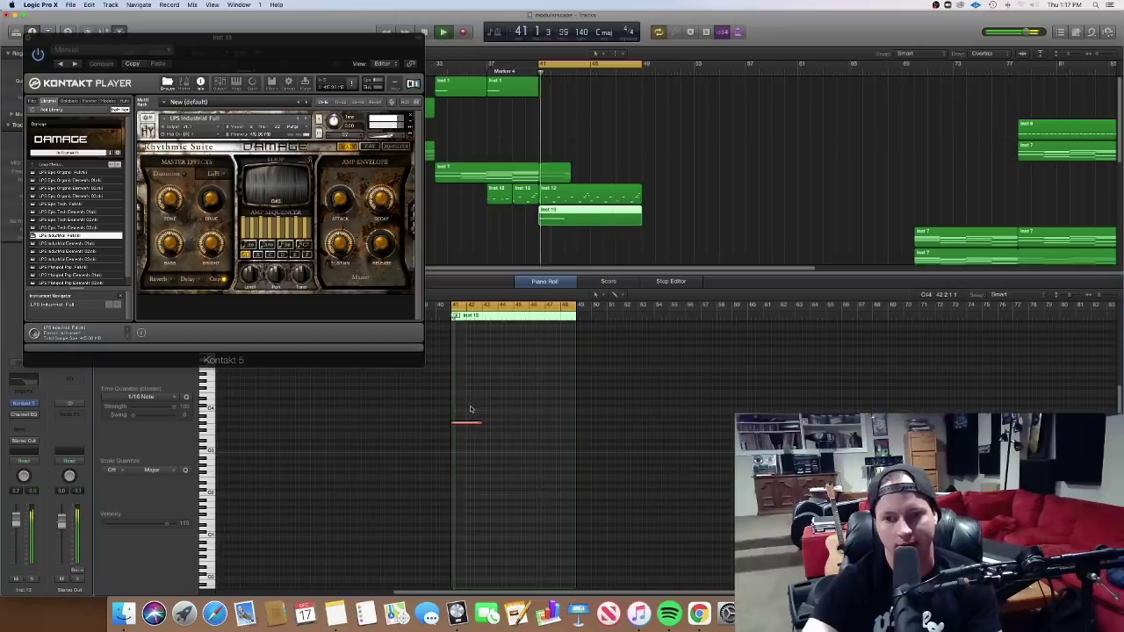
key(space)
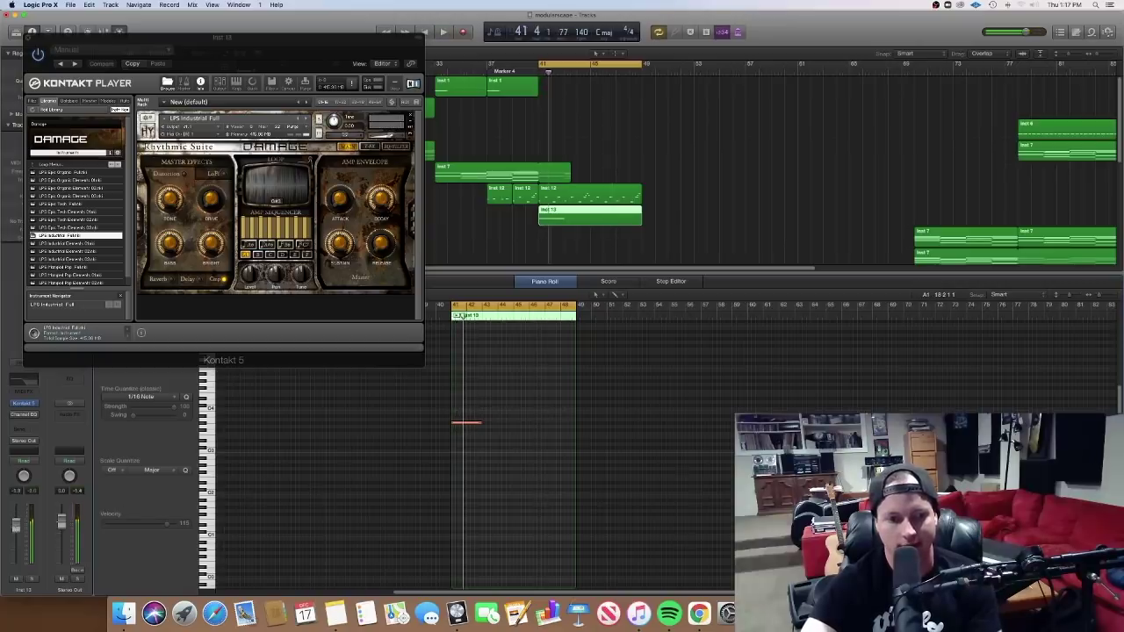
key(space)
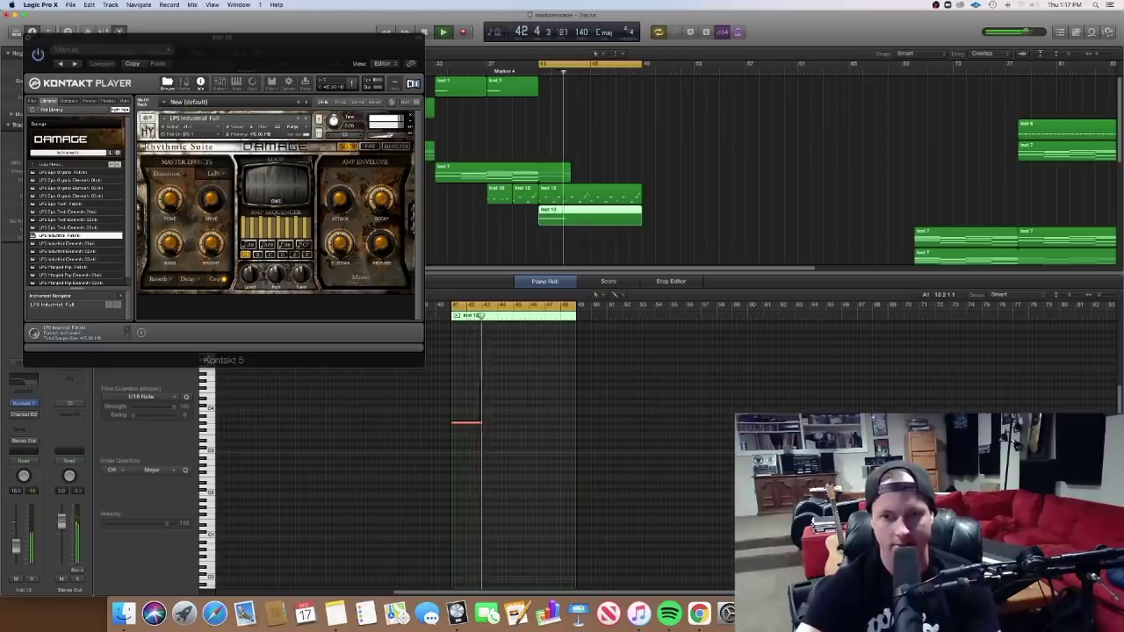
click(31, 37)
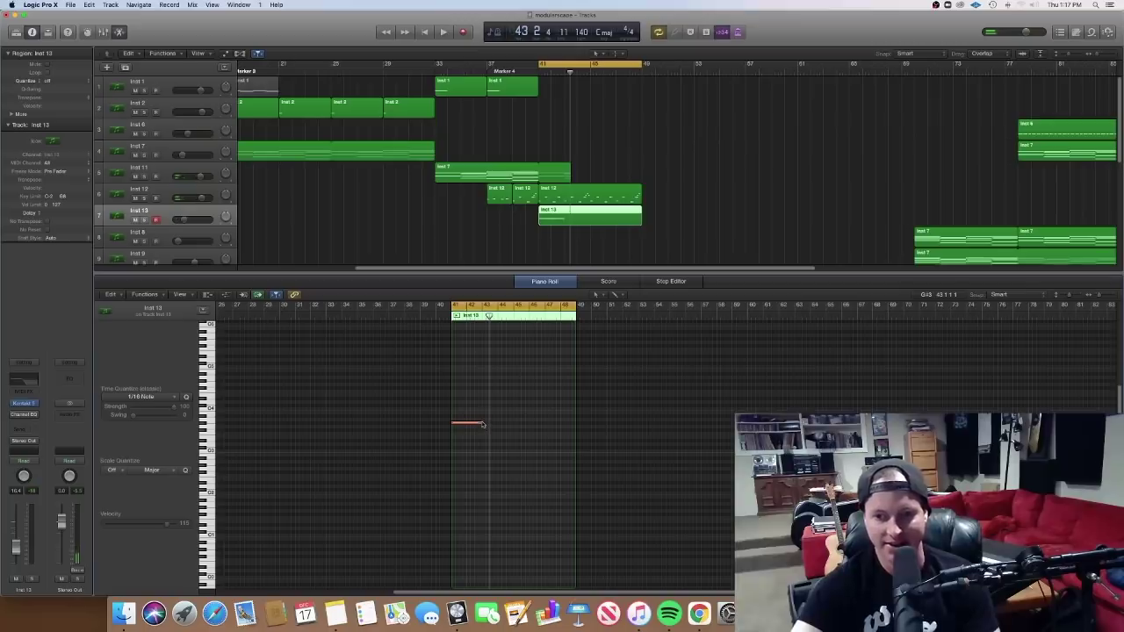
drag(480, 422, 511, 429)
super+click(515, 423)
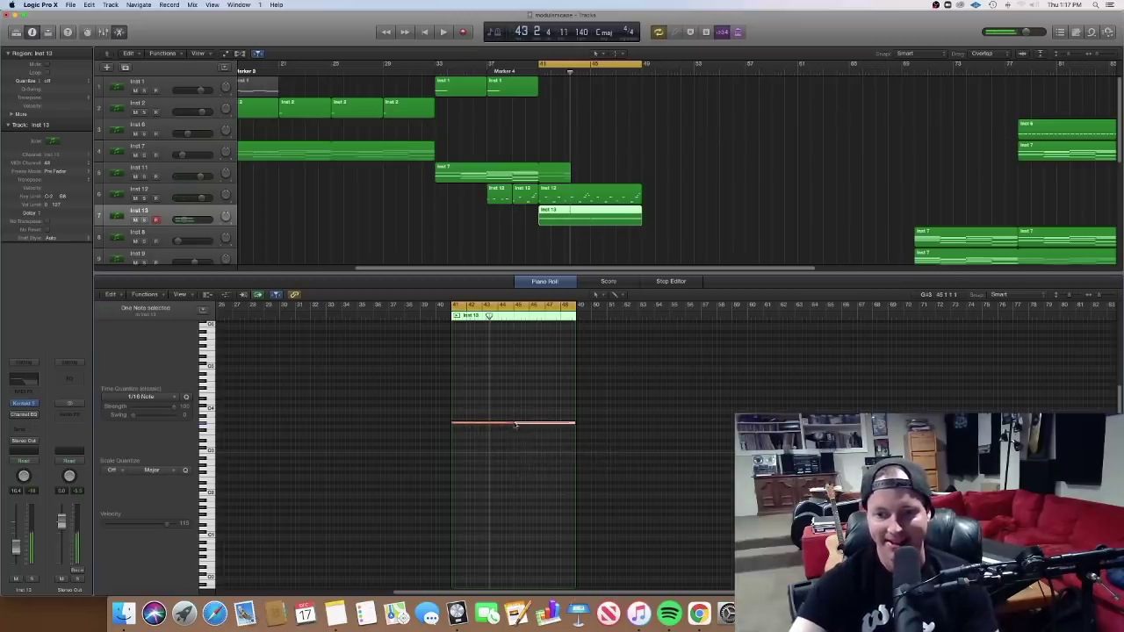
click(509, 424)
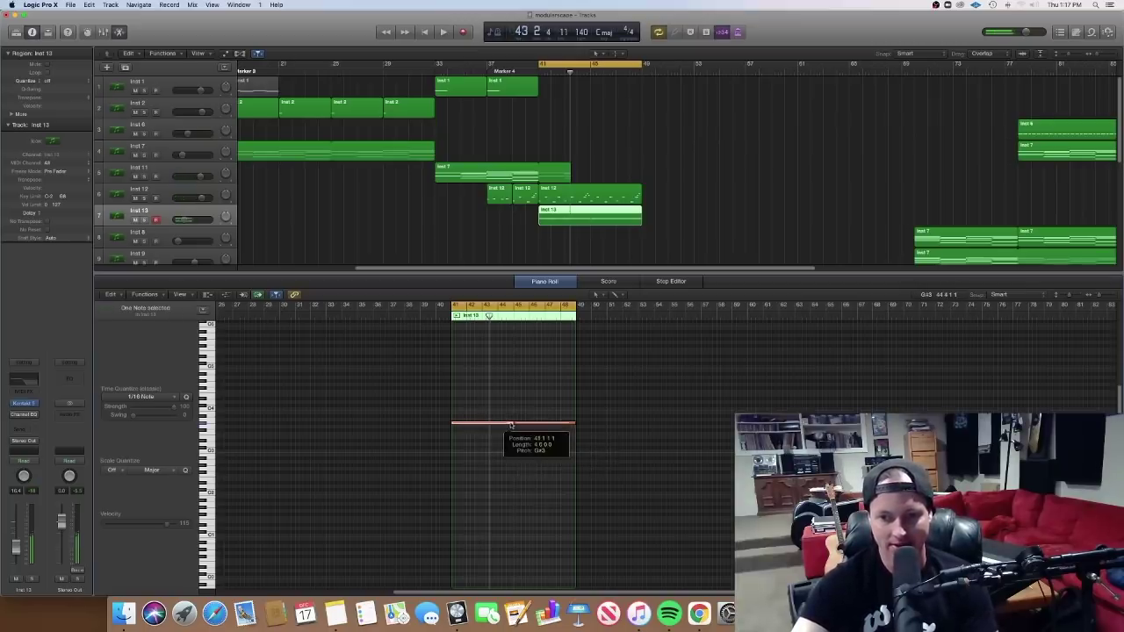
drag(510, 423, 484, 425)
click(536, 424)
key(Delete)
Move the two-bar note at bar 41 down to F#3 and play the cycled section.
drag(470, 424, 471, 433)
key(space)
scroll(483, 430, right, 3)
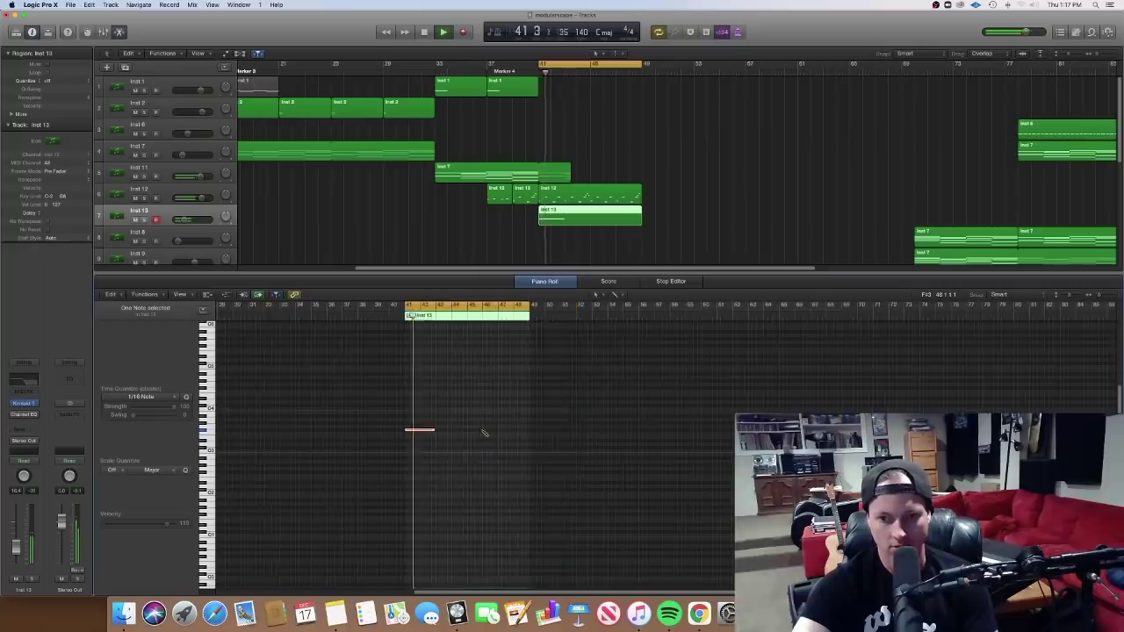
key(super+Right)
key(super+Right)
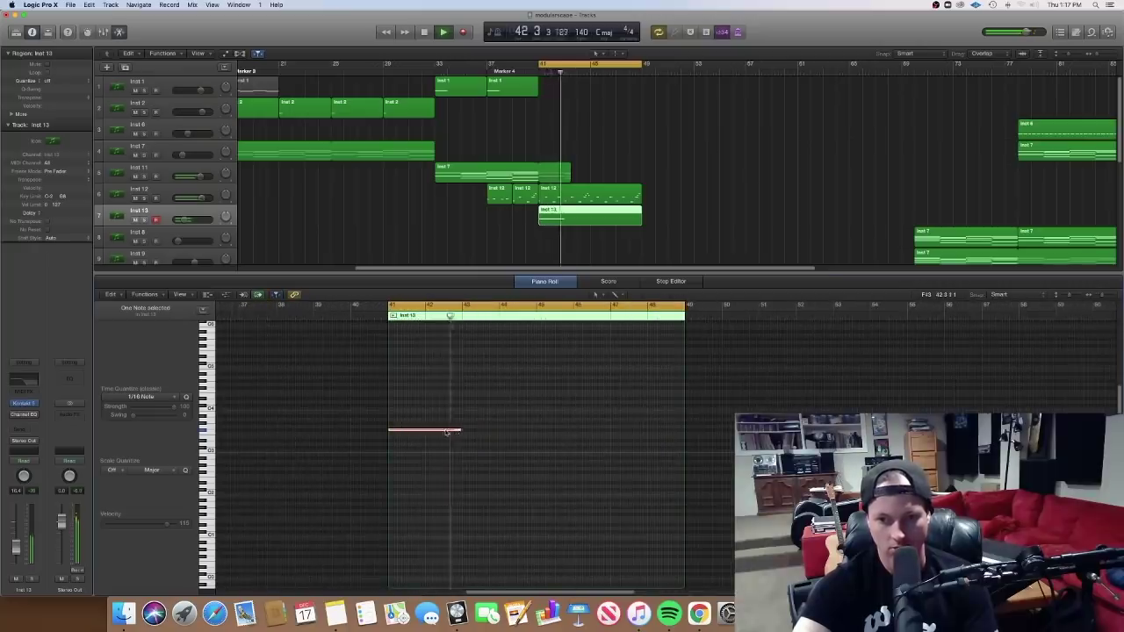
Add a one-bar F#3 note at bar 43 and a one-bar C4 note at bar 44, and play back the pattern.
drag(466, 433, 535, 414)
key(space)
key(space)
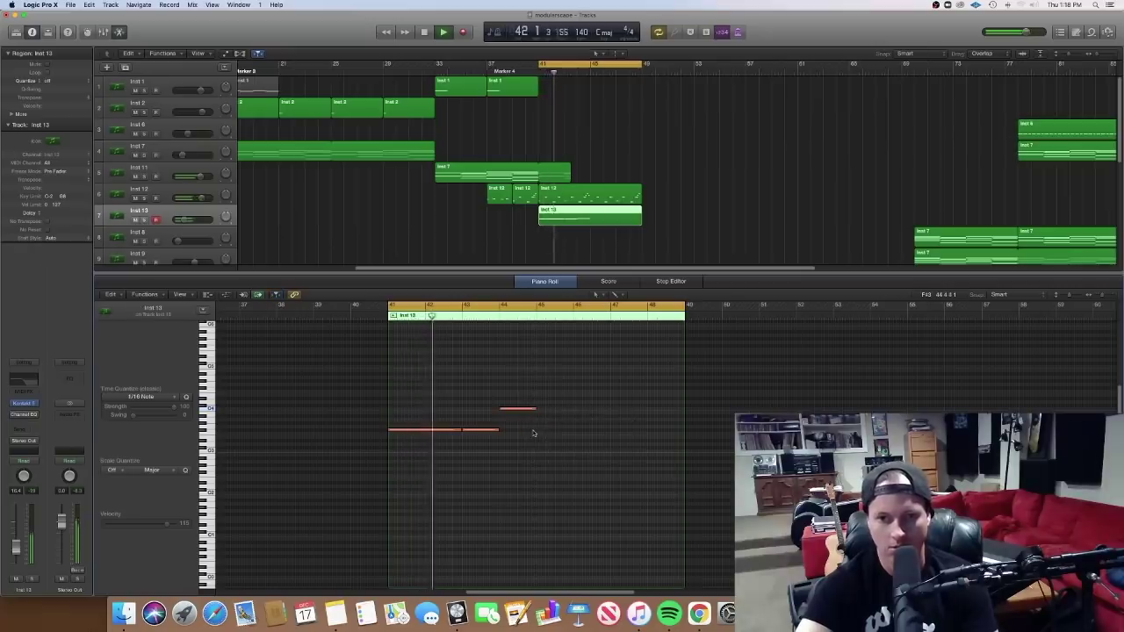
click(529, 434)
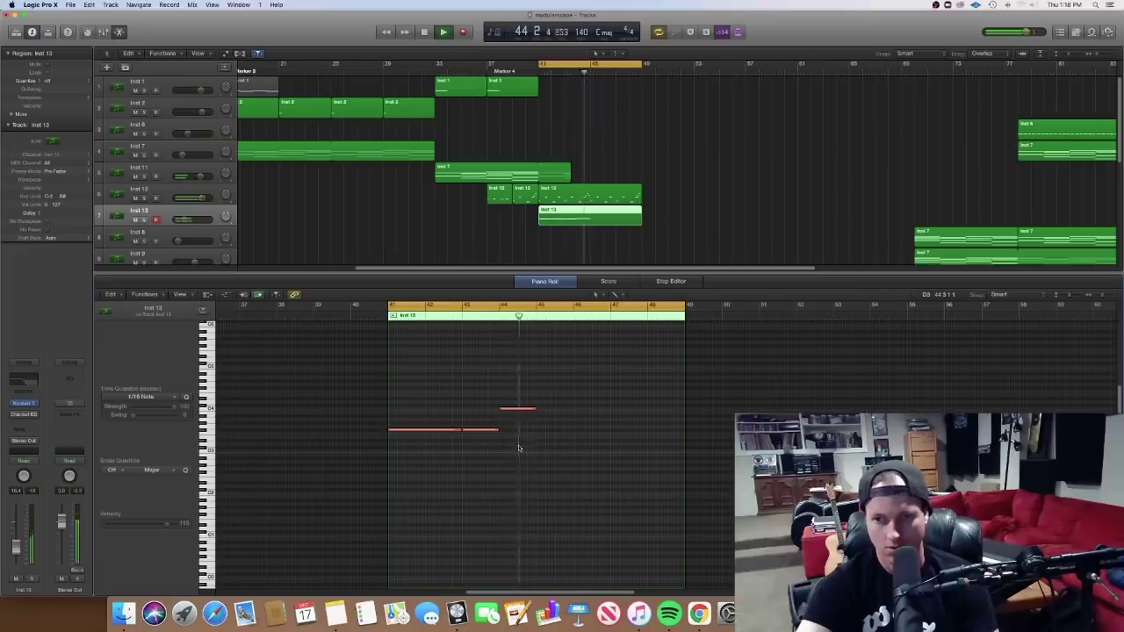
Extend the looping of Inst 11's region to bar 49 and restart playback.
key(space)
drag(569, 168, 641, 179)
key(space)
Copy all three notes of the Inst 13 region to bar 45 to repeat the four-bar pattern.
click(606, 216)
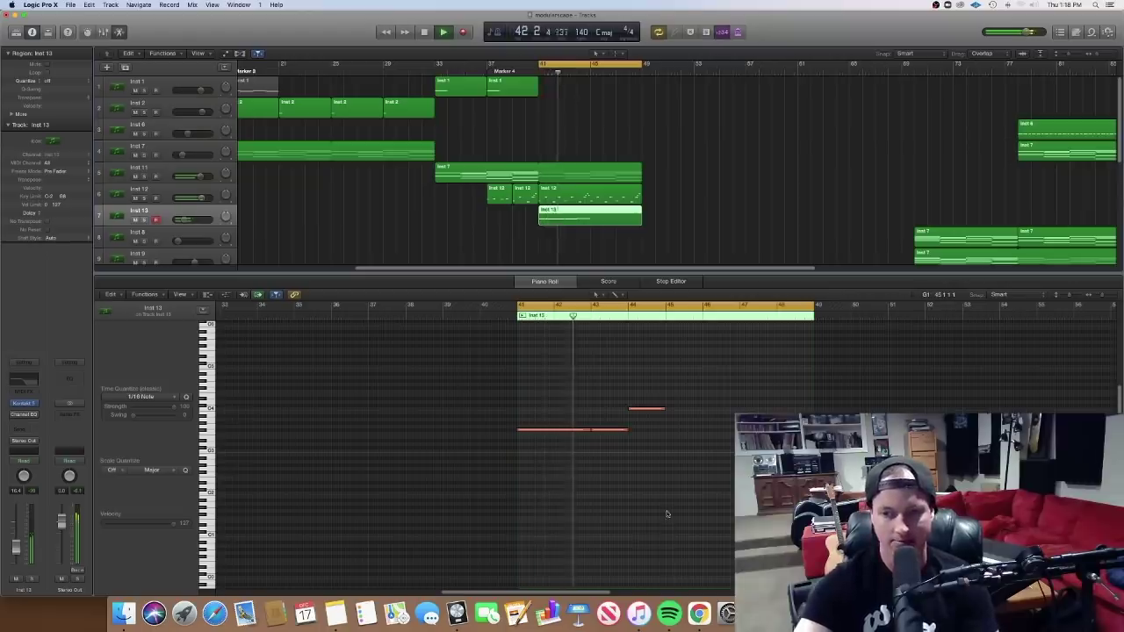
key(super+Left)
key(super+Right)
key(super+Right)
key(super+Right)
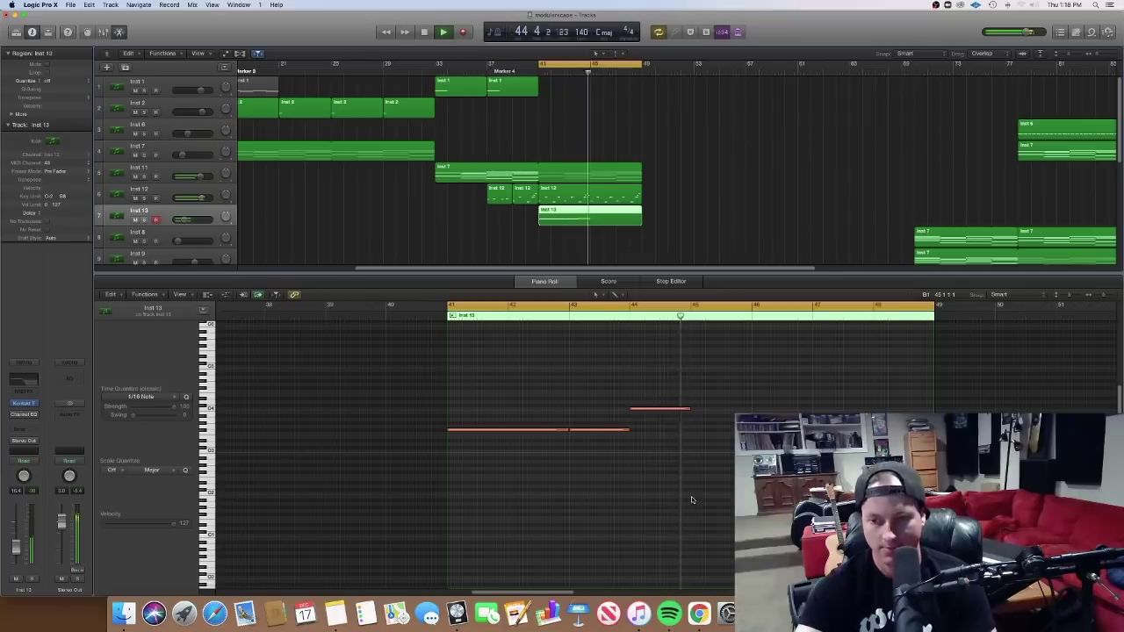
drag(729, 499, 460, 395)
key(space)
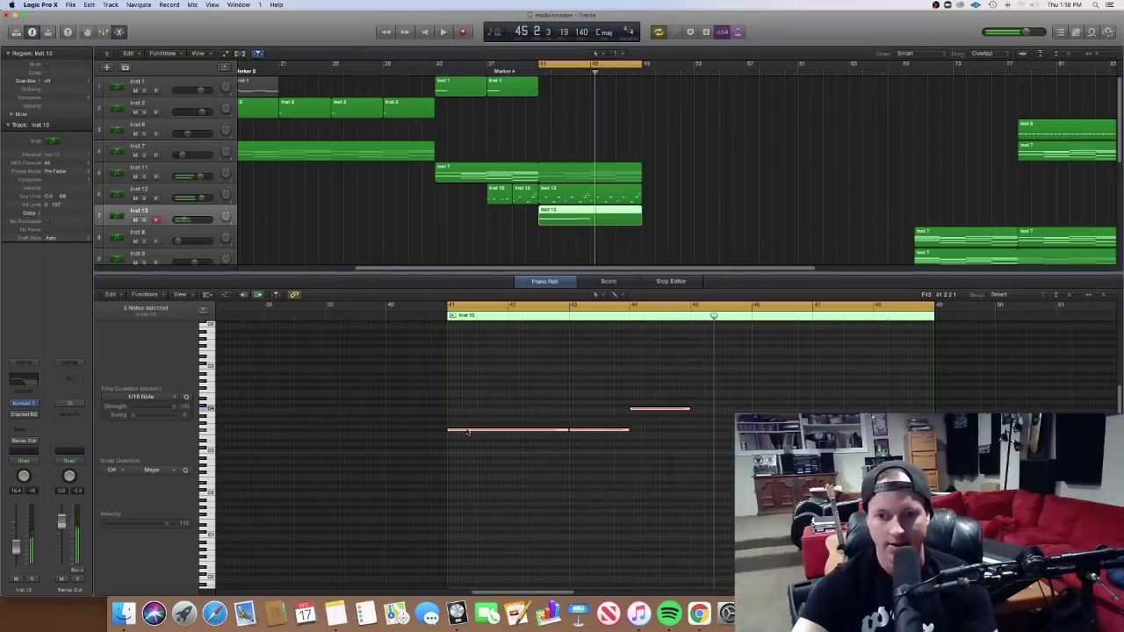
drag(596, 434, 838, 434)
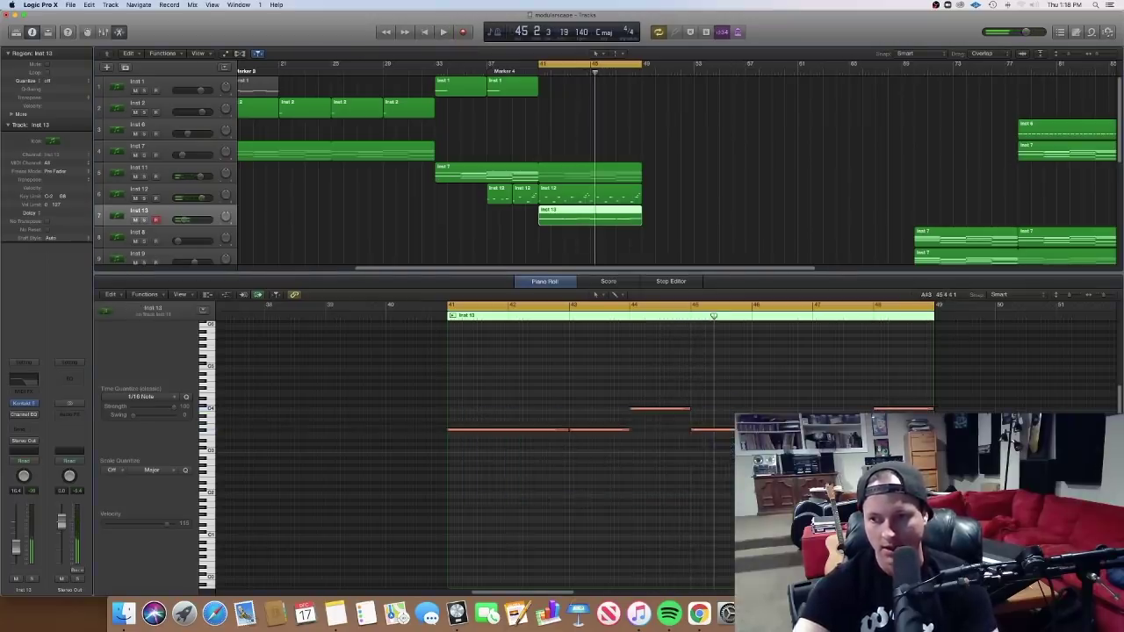
Divide the C4 note in bar 48 into one half-bar and two quarter-bar hits, audition it, and close the Piano Roll.
drag(933, 409, 894, 409)
click(842, 316)
key(space)
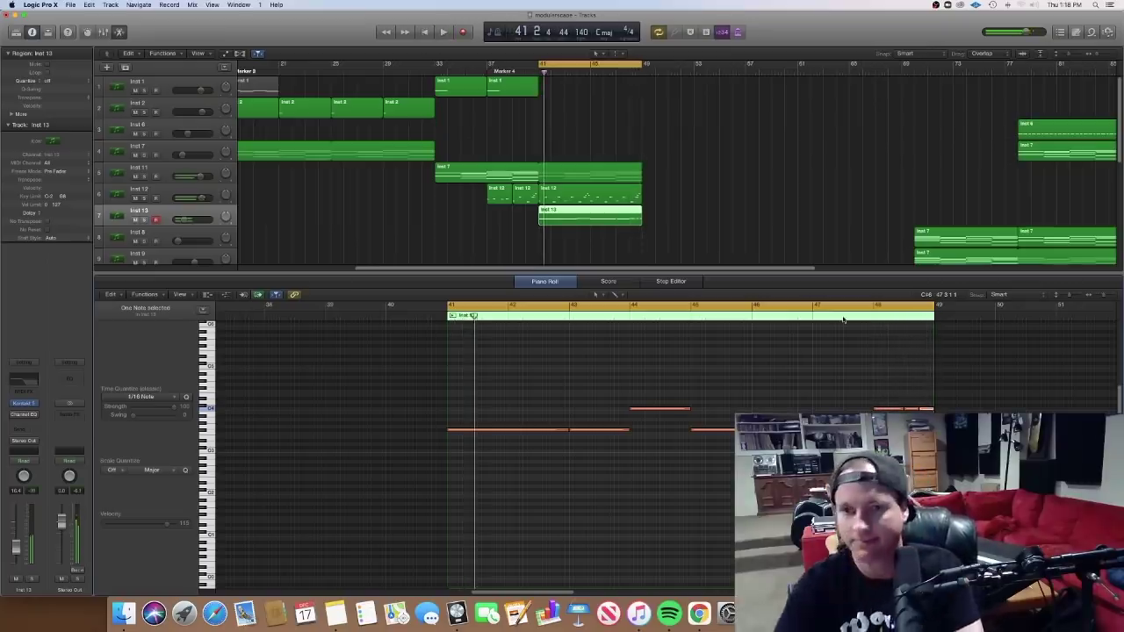
click(682, 215)
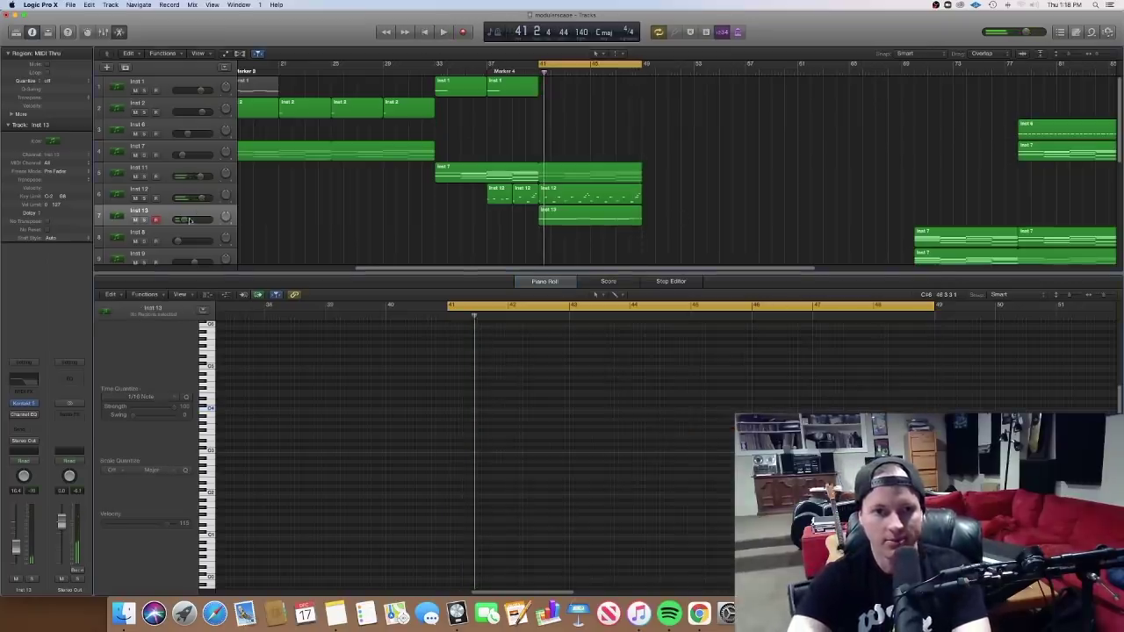
click(619, 221)
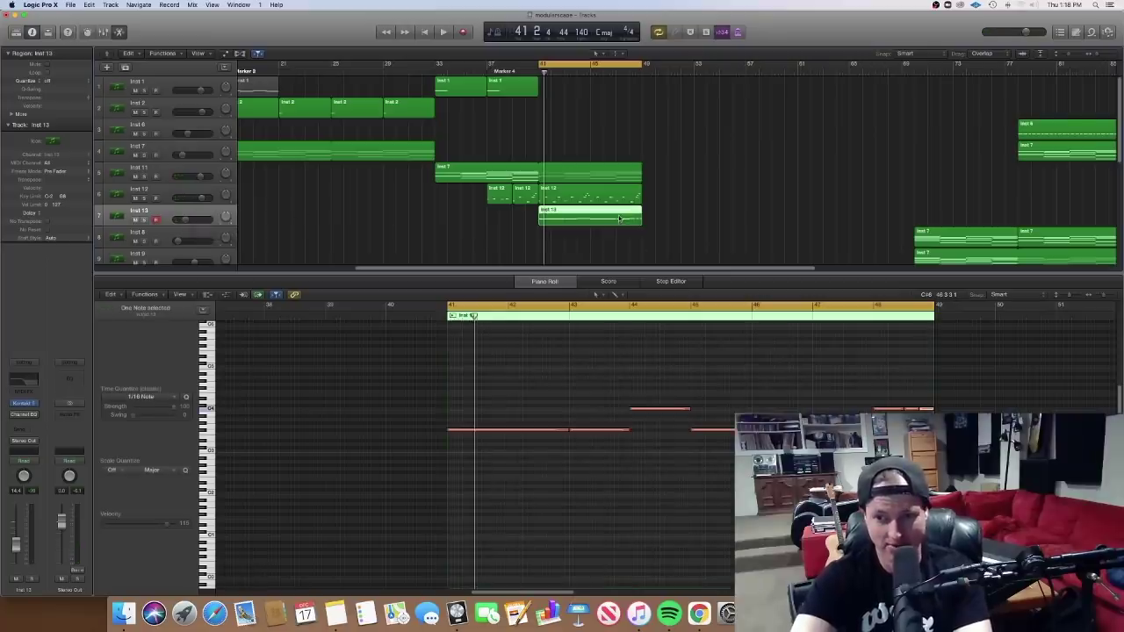
click(582, 276)
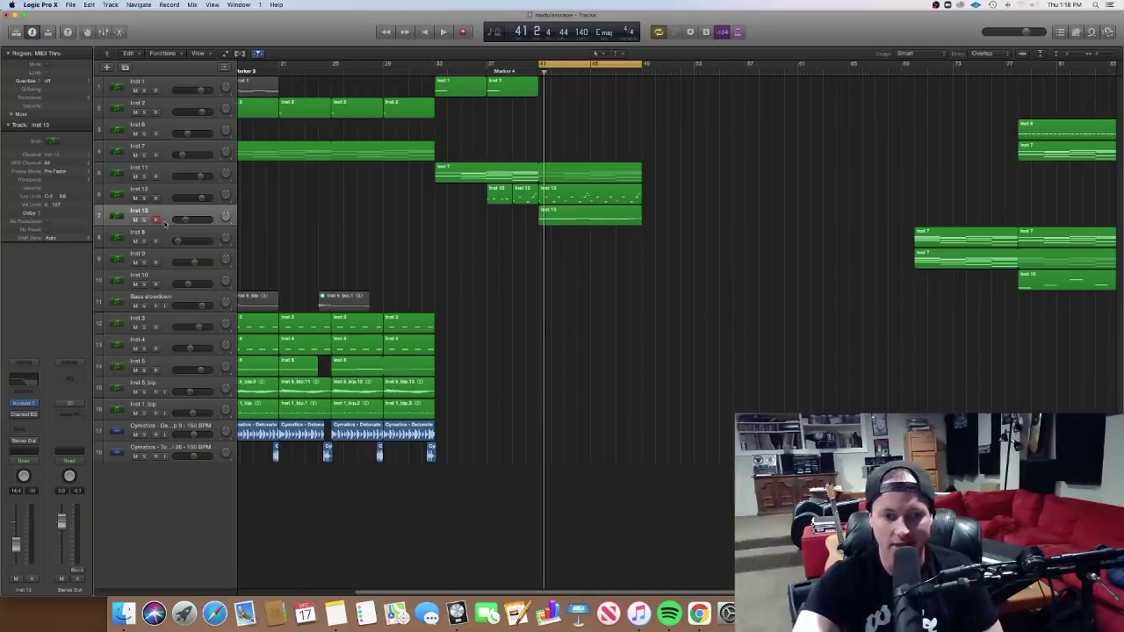
In Inst 13's Channel EQ, turn off the high cut and apply a 48 dB/Oct low cut at 164 Hz.
click(24, 382)
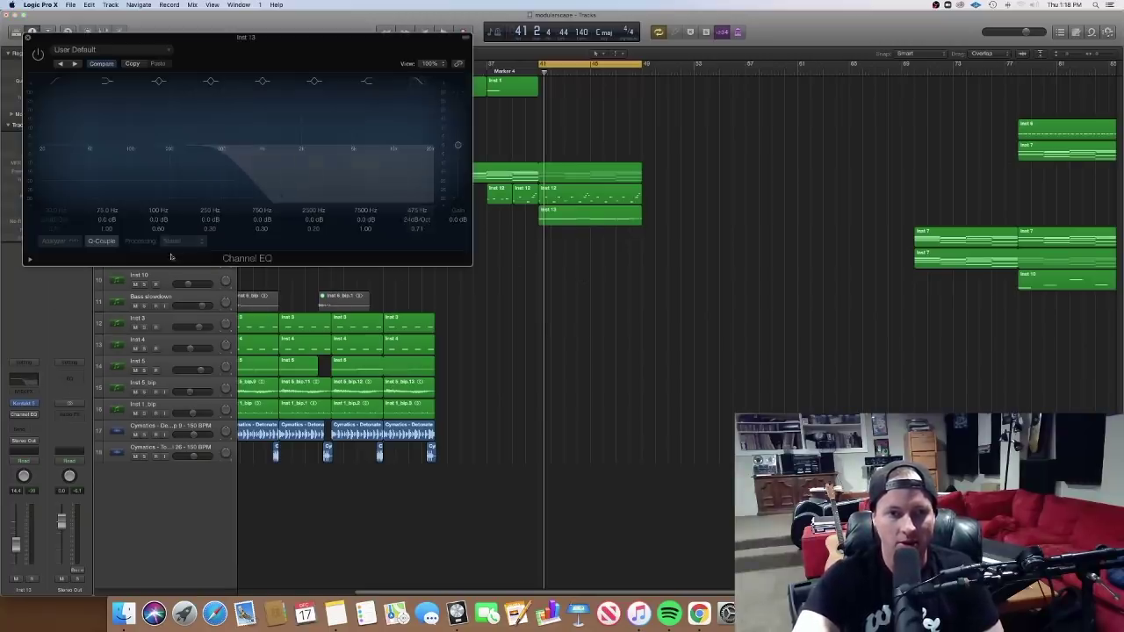
click(418, 80)
drag(51, 211, 54, 213)
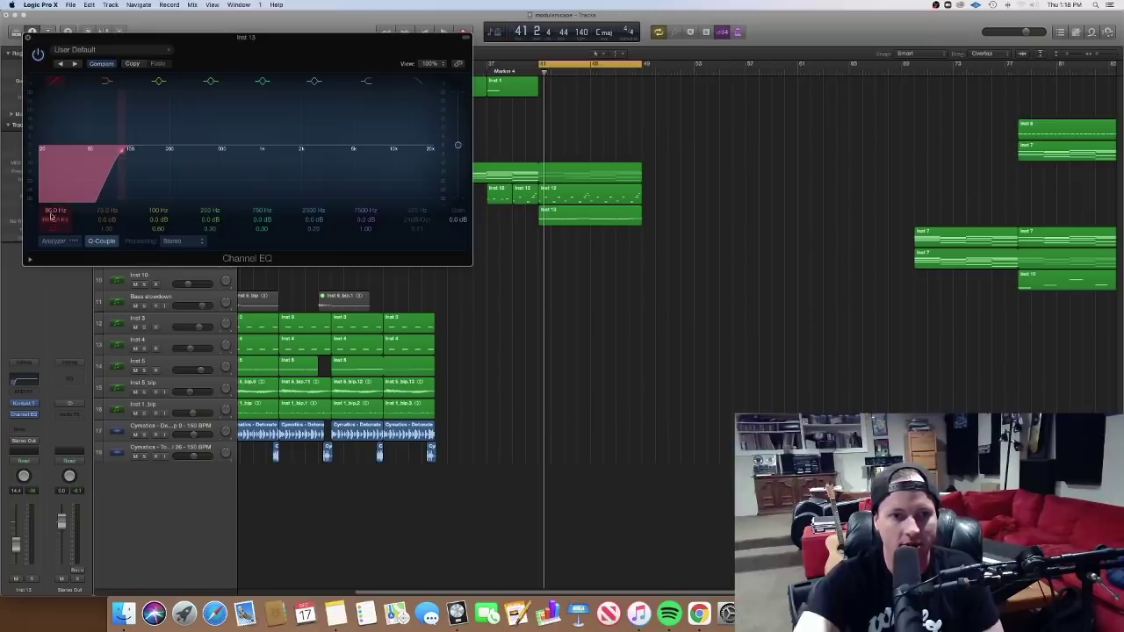
drag(66, 210, 66, 201)
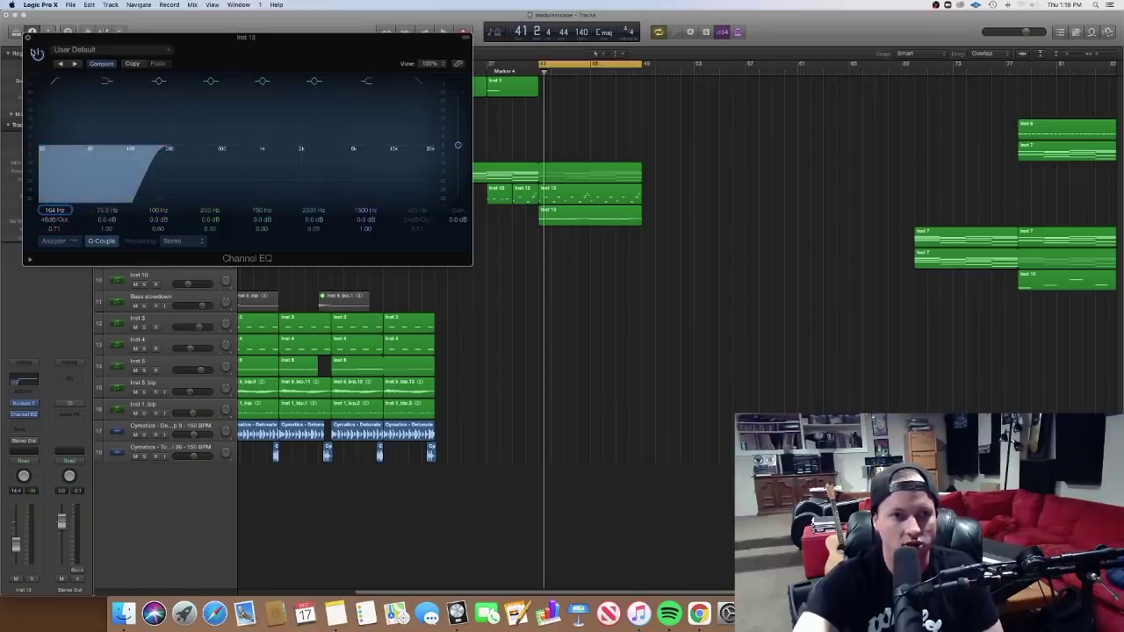
click(28, 37)
Raise Inst 13's track volume while the cycled section plays.
key(space)
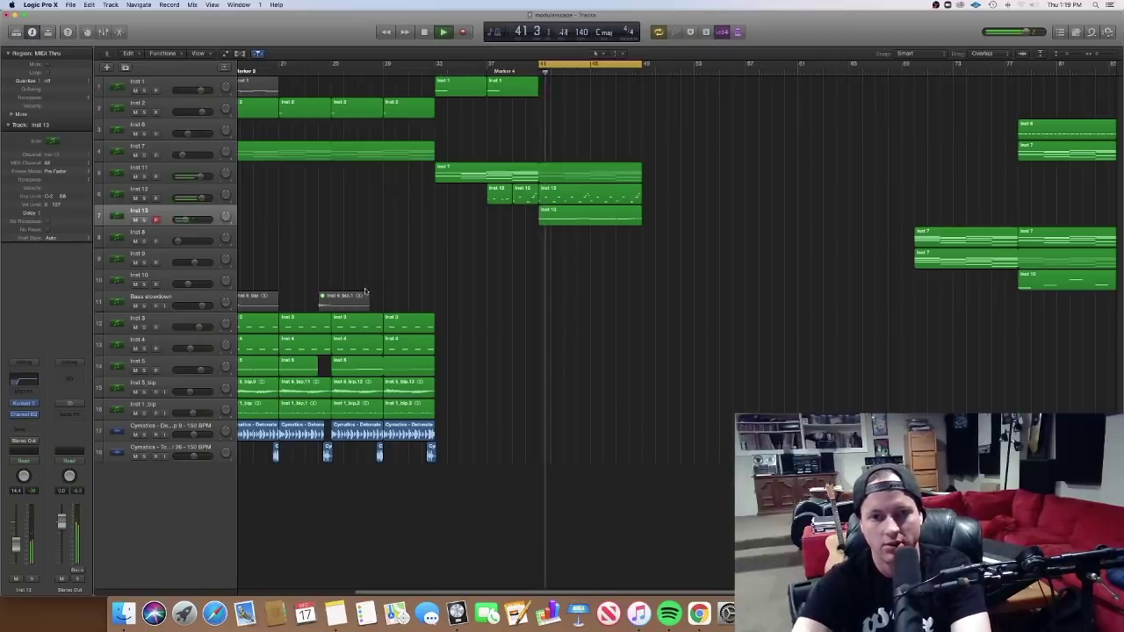
drag(181, 218, 186, 218)
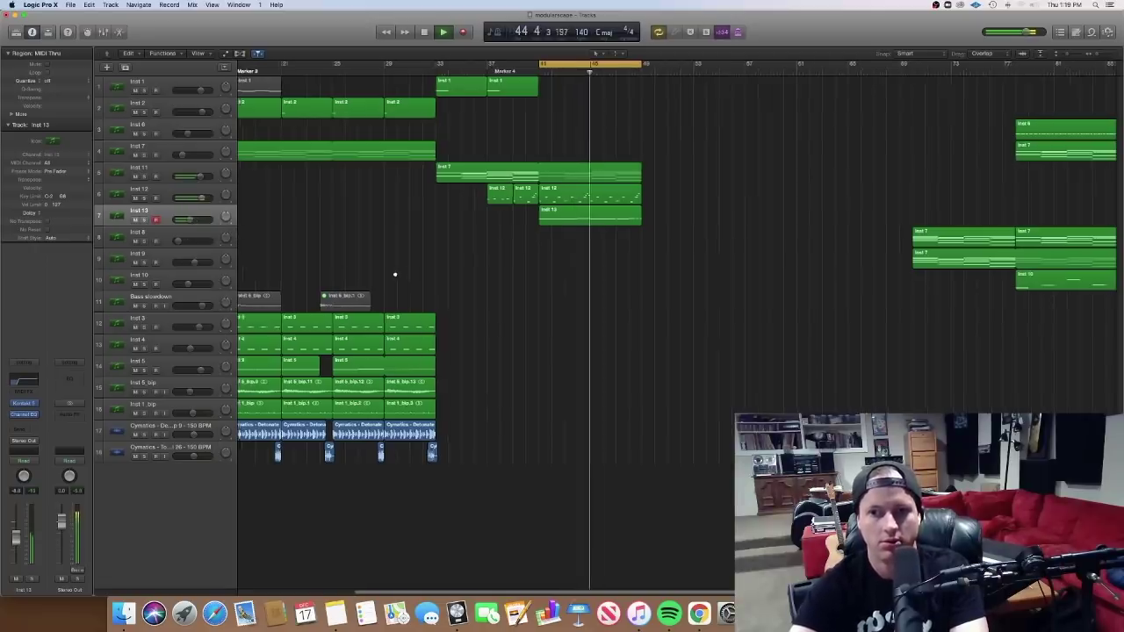
Loop the Inst 11, Inst 12 and Inst 13 regions together up to bar 57.
scroll(392, 279, down, 3)
drag(603, 238, 603, 193)
scroll(876, 233, down, 1)
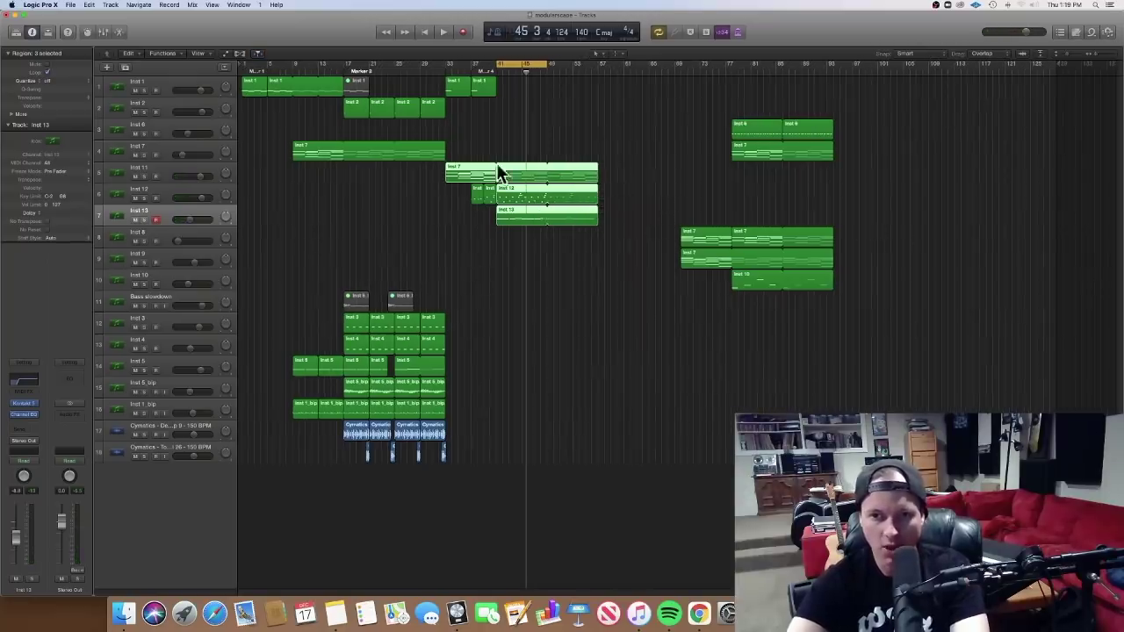
click(509, 265)
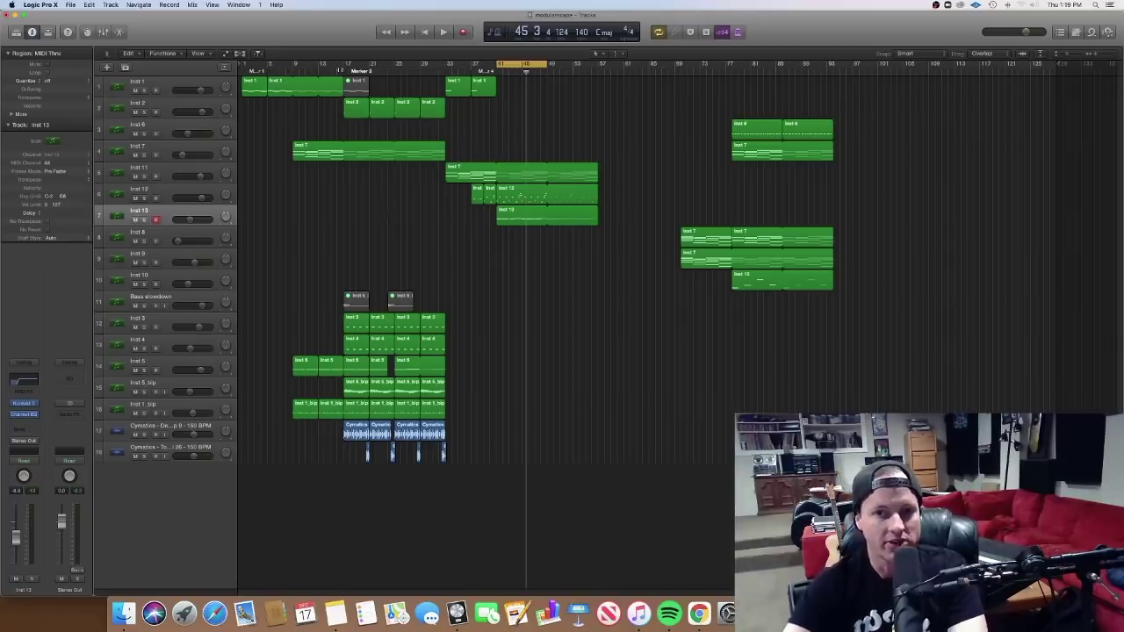
Play the arrangement from Marker 3 at bar 17 and examine the first Inst 3 region's notes in the Piano Roll.
click(342, 71)
key(space)
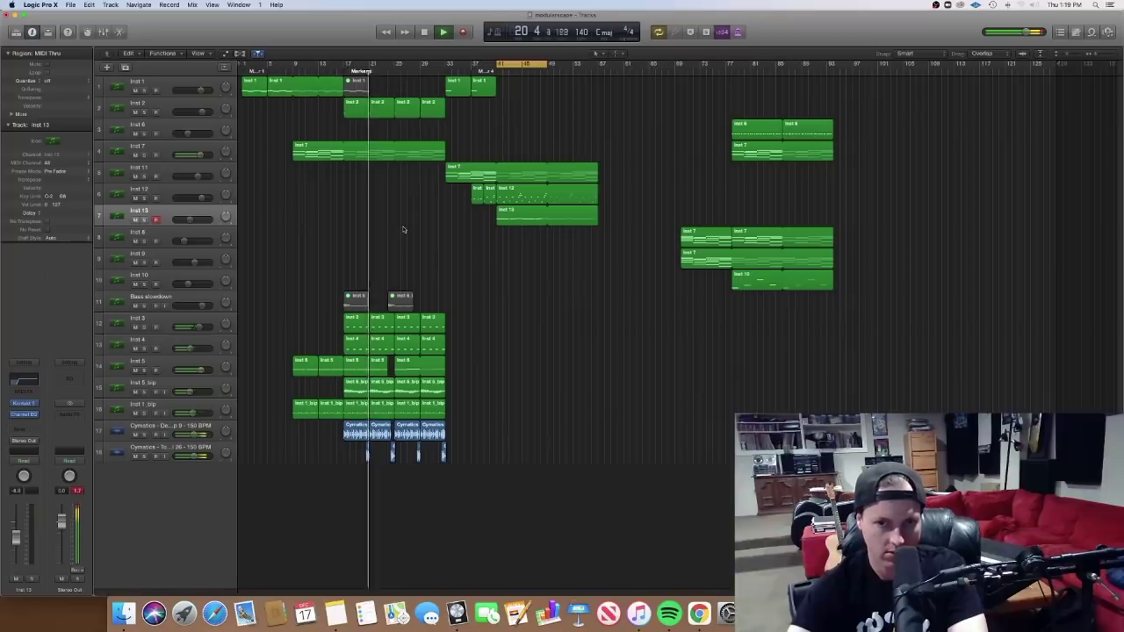
double_click(355, 321)
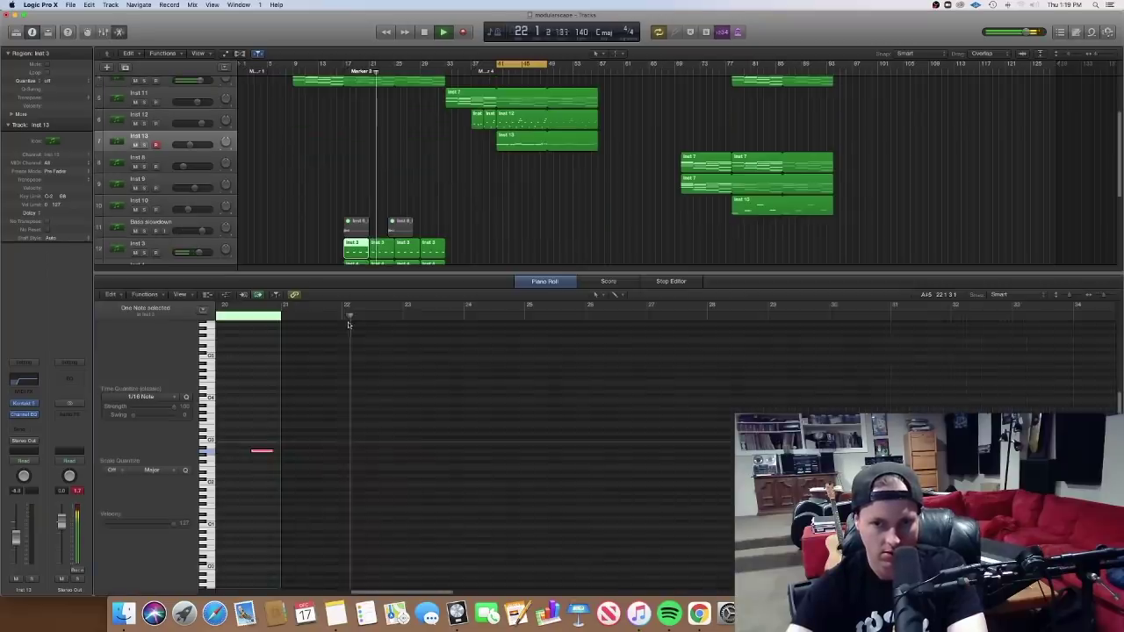
scroll(358, 345, down, 5)
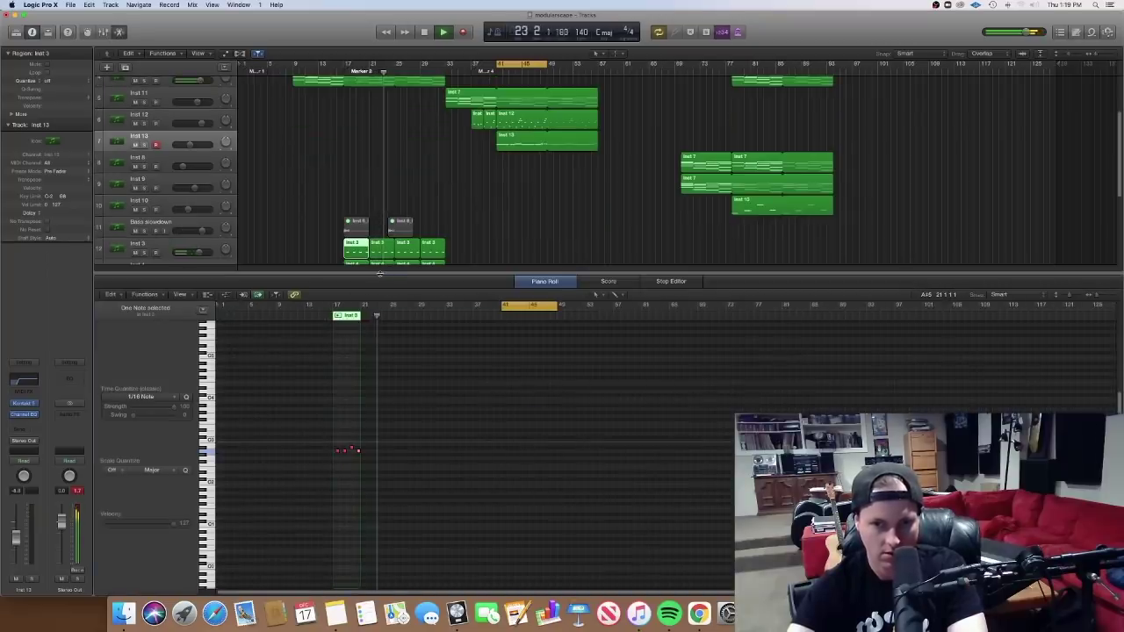
key(p)
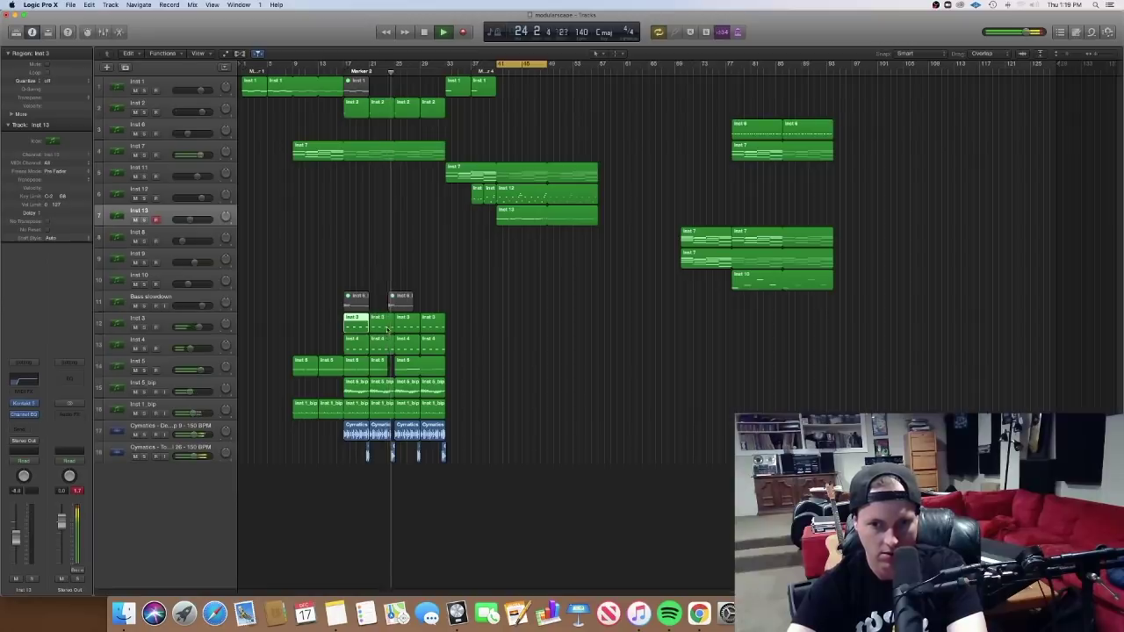
key(space)
Copy the last Inst 3 region from bar 29 to bar 41 and open the copy in the Piano Roll.
drag(433, 327, 508, 327)
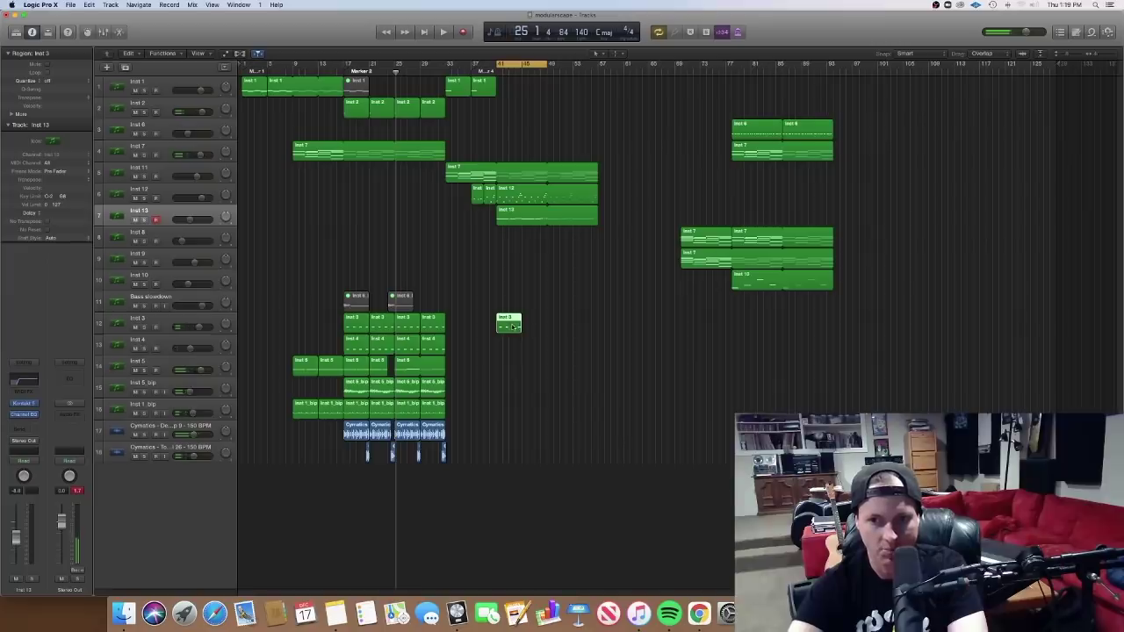
key(p)
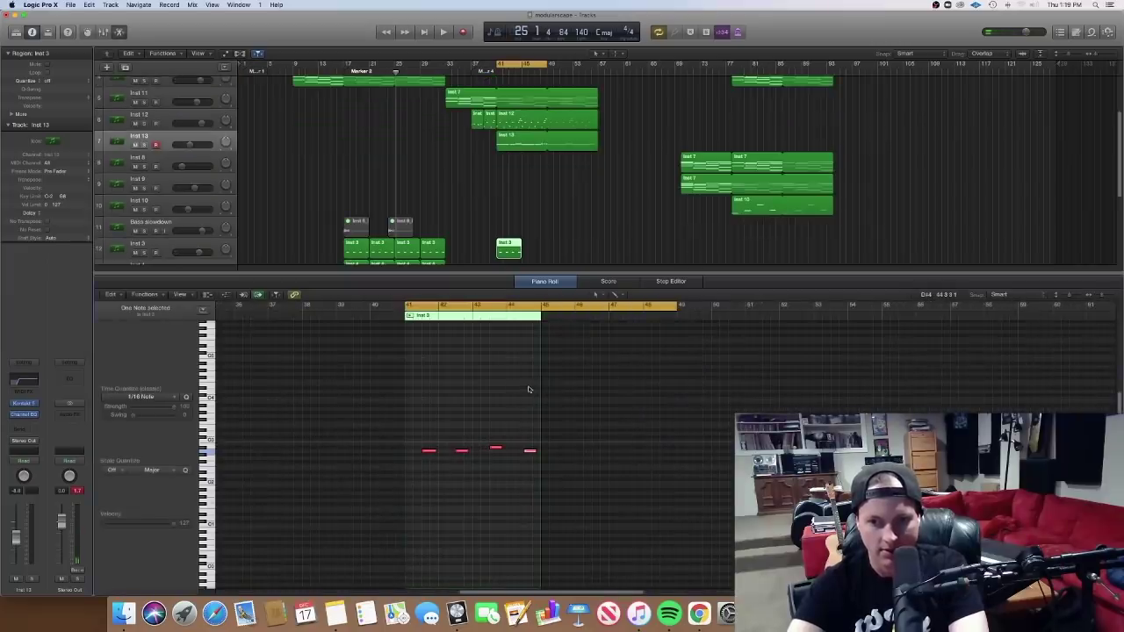
Play the section from bar 41, close the Piano Roll and remove the Inst 3 copy at bar 41.
key(space)
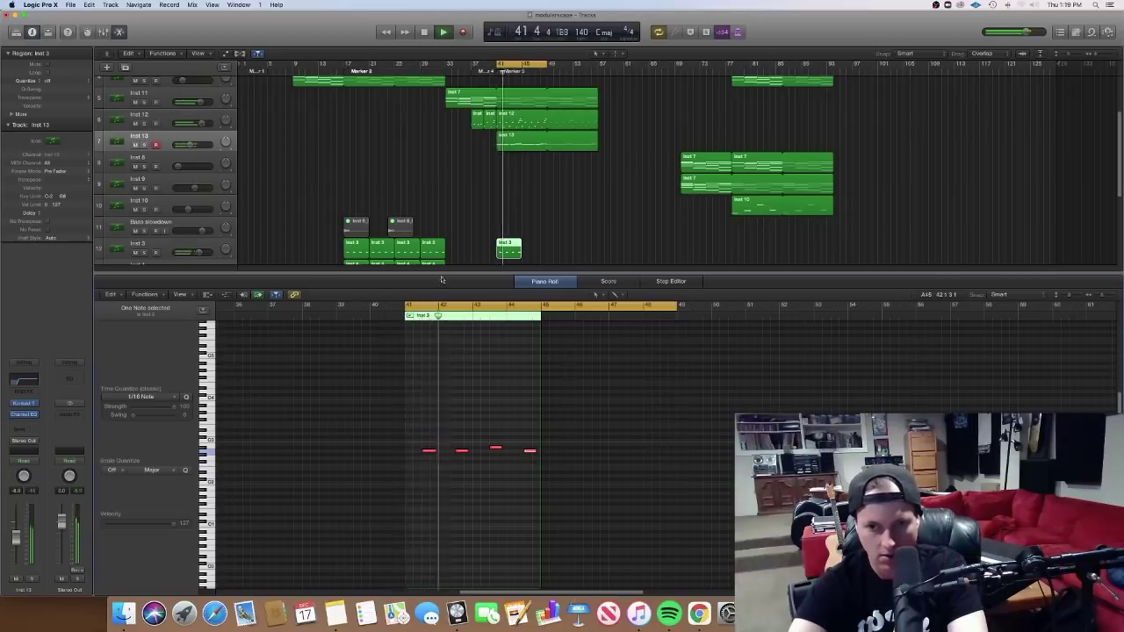
key(p)
key(space)
drag(509, 321, 511, 346)
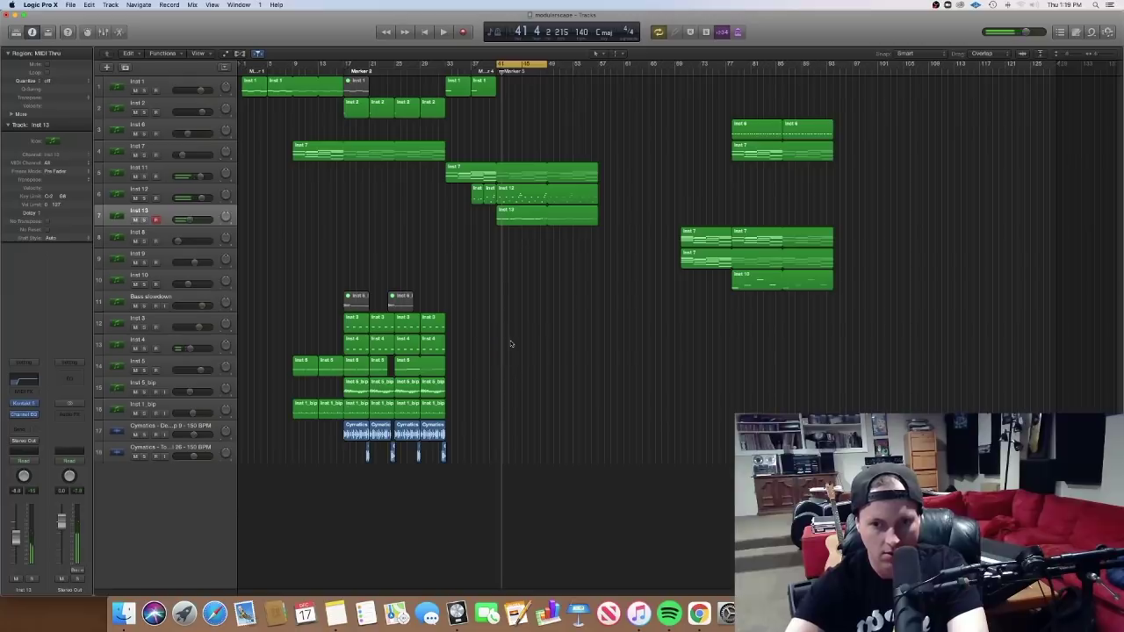
Play from Marker 3 at bar 17 and solo Inst 1_bip, Inst 5_bip and Inst 5 to examine their parts.
click(346, 72)
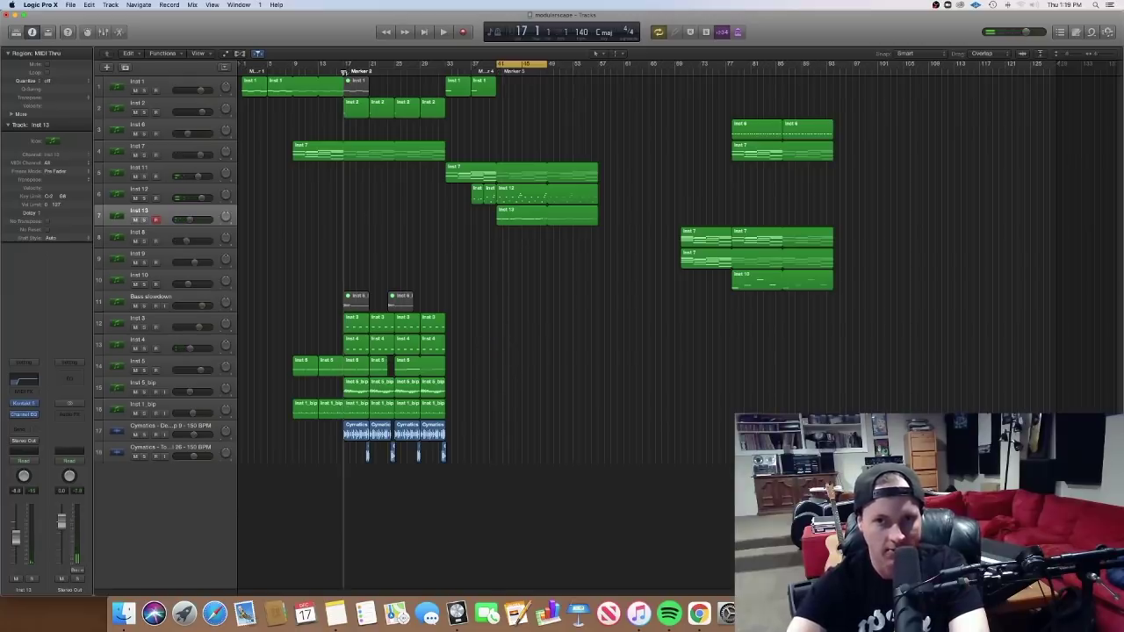
key(space)
click(145, 413)
click(145, 392)
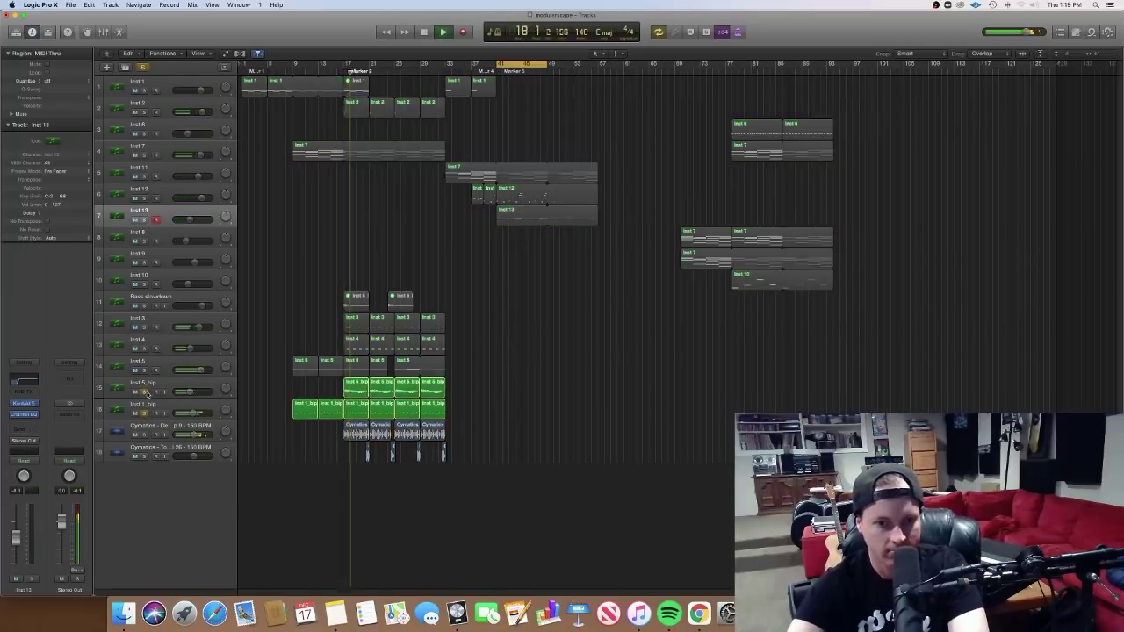
click(145, 392)
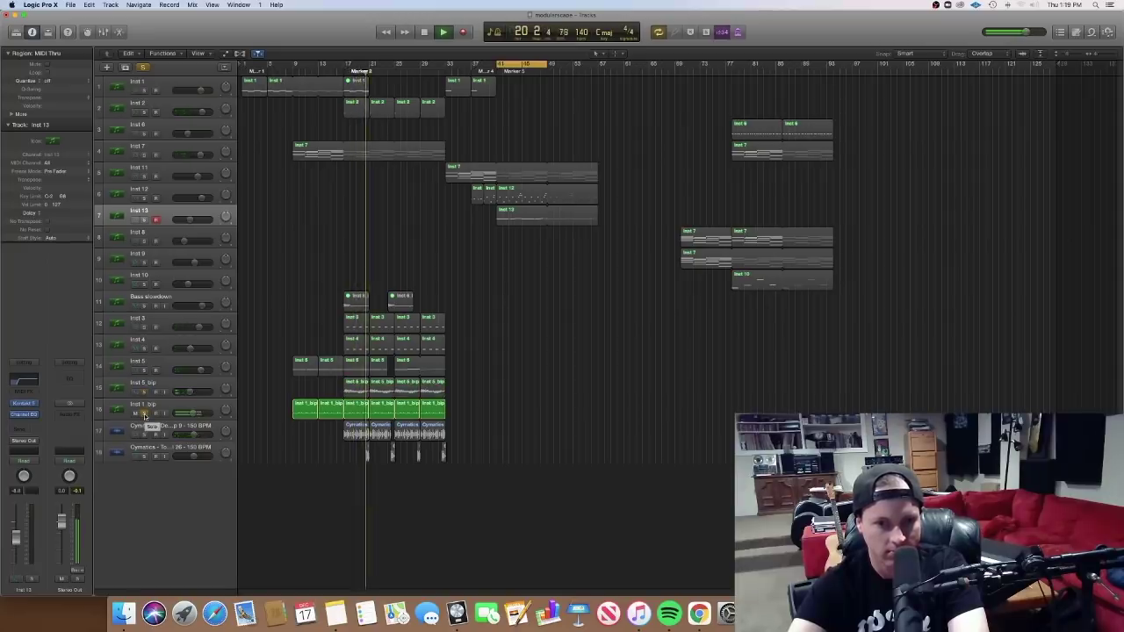
click(145, 412)
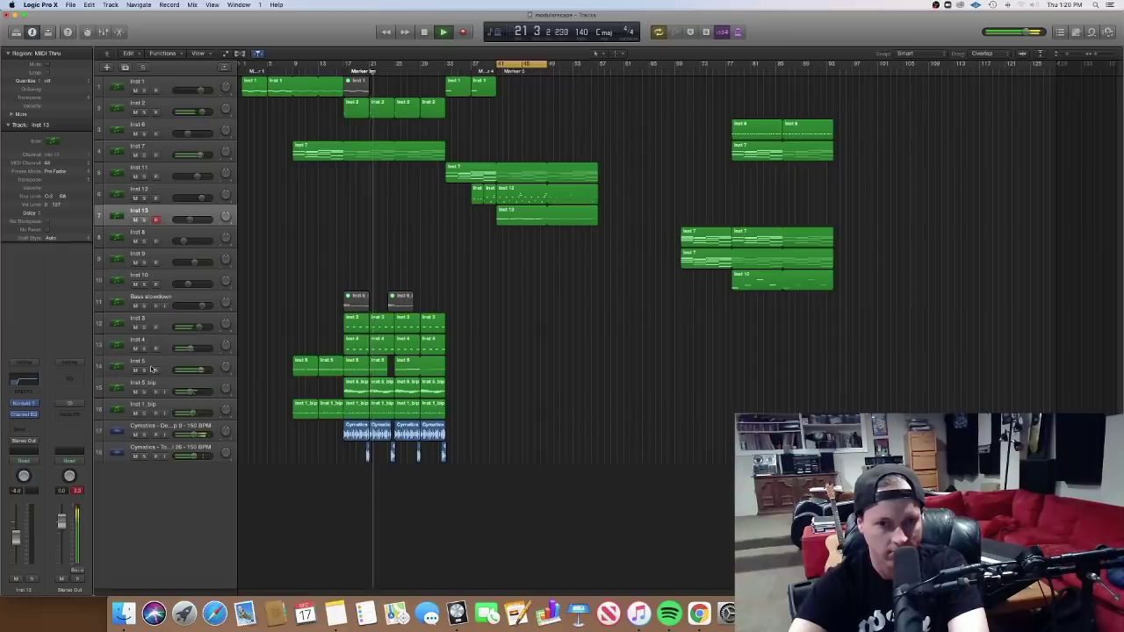
click(145, 370)
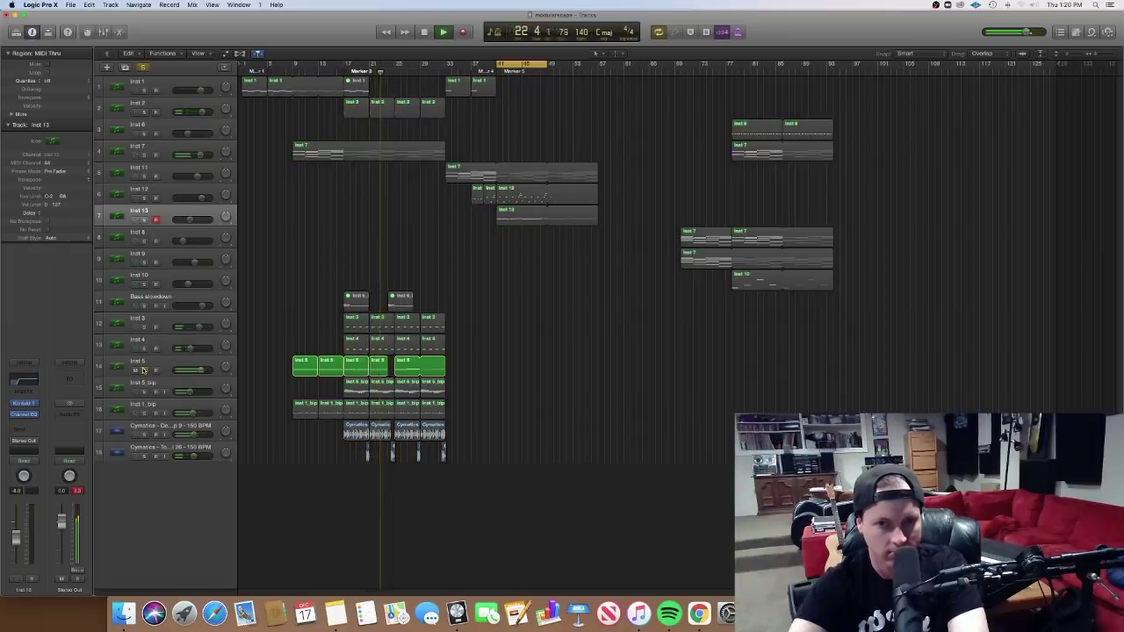
click(145, 370)
key(space)
Copy the Inst 1 region from bar 5 to bar 41 on the same track and open the copy in the Piano Roll.
click(209, 86)
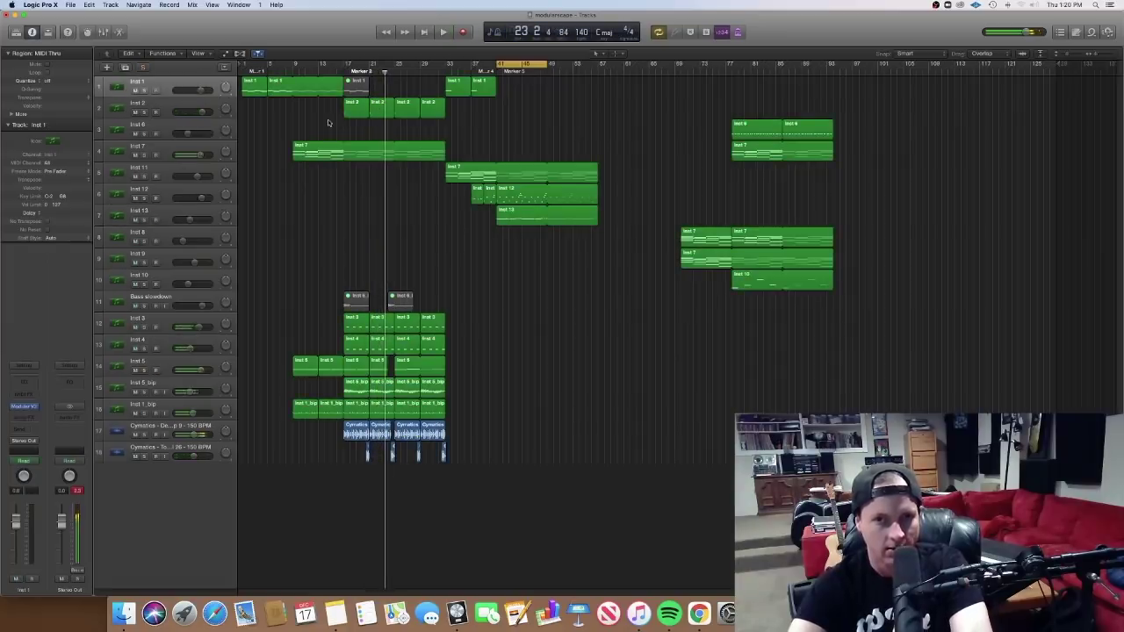
drag(281, 89, 513, 90)
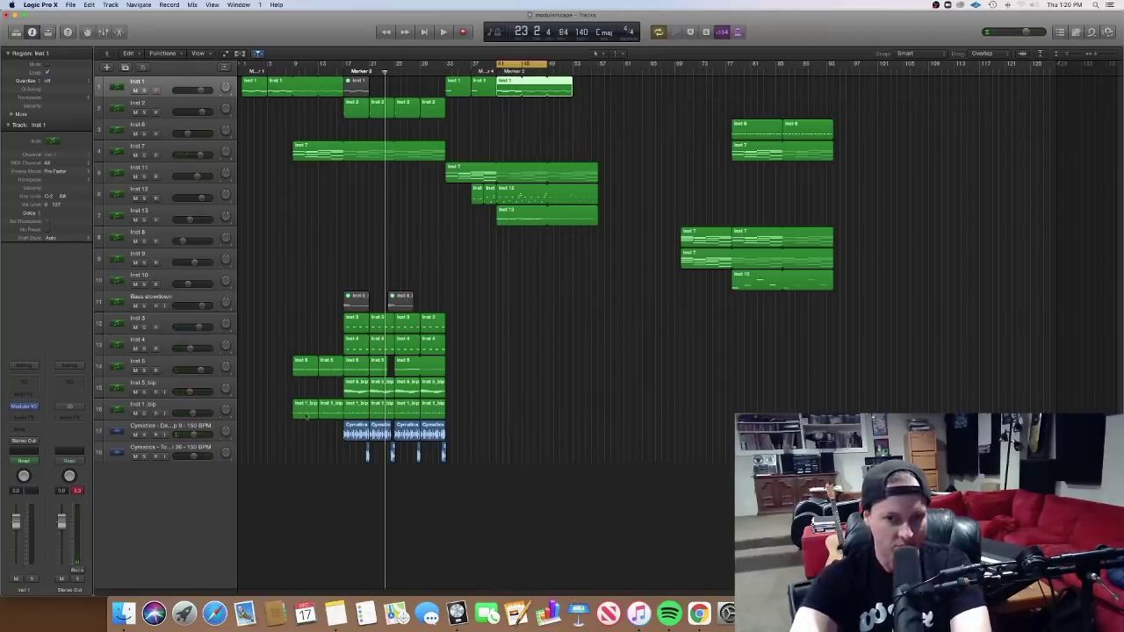
double_click(513, 87)
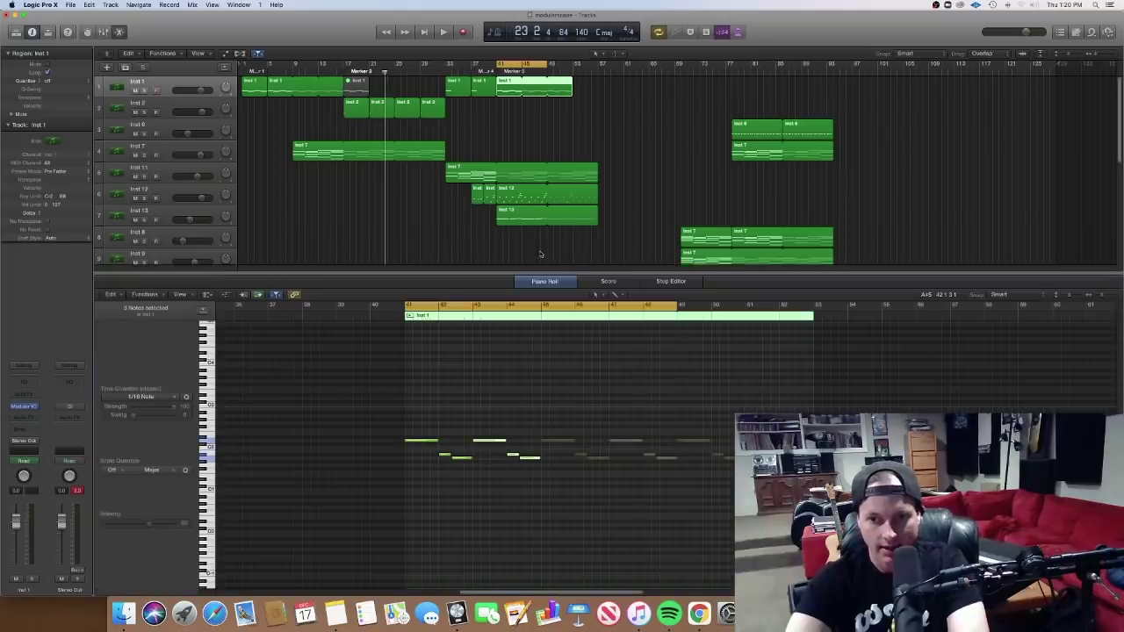
Shorten the first note of the Inst 1 copy and delete all the notes after it.
drag(370, 408, 538, 486)
drag(434, 443, 416, 440)
click(433, 477)
drag(433, 478, 531, 419)
key(Delete)
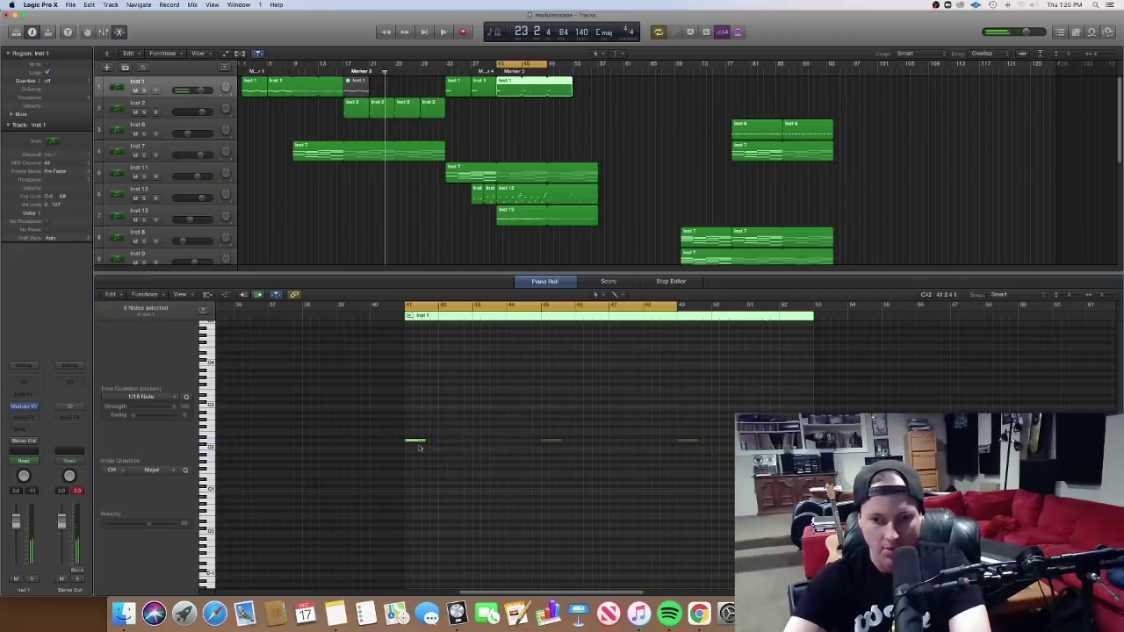
Raise the remaining note one octave and add a slightly lower second note in beat 2 of bar 41 during playback.
click(409, 440)
drag(409, 439, 417, 399)
key(super+Right)
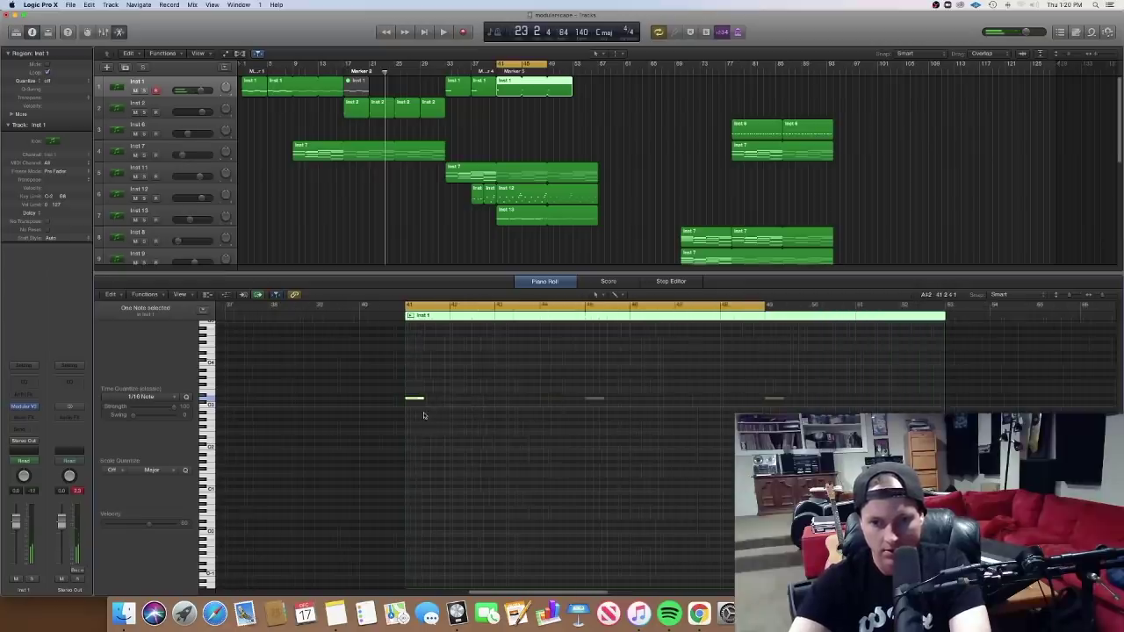
key(space)
key(super+Right)
key(super+Right)
super+click(441, 419)
mouse_move(445, 419)
mouse_down()
mouse_move(429, 423)
mouse_move(418, 398)
mouse_move(440, 417)
mouse_up()
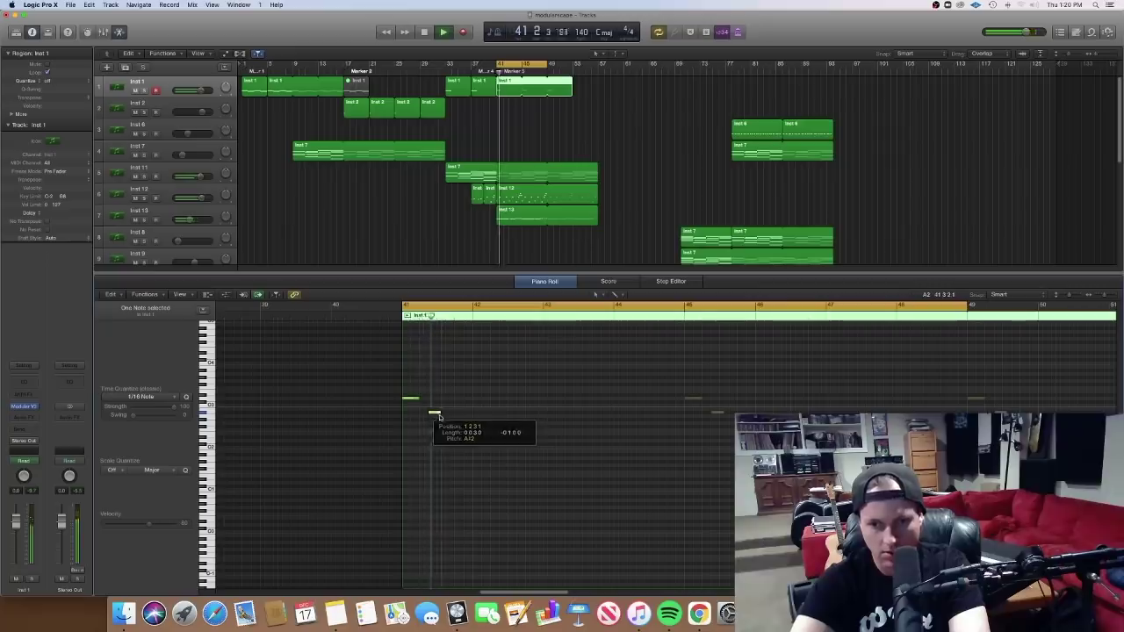
key(space)
Examine the notes of the existing Inst 11, Inst 7 and Inst 13 regions in the Piano Roll for comparison.
click(488, 172)
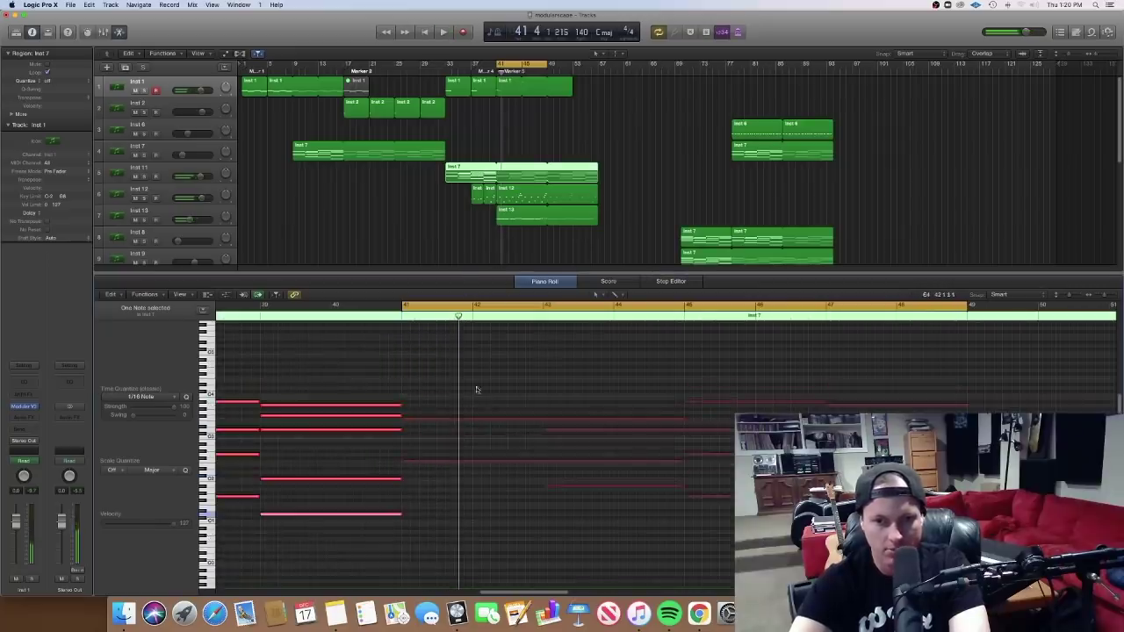
scroll(486, 391, left, 5)
scroll(483, 392, down, 4)
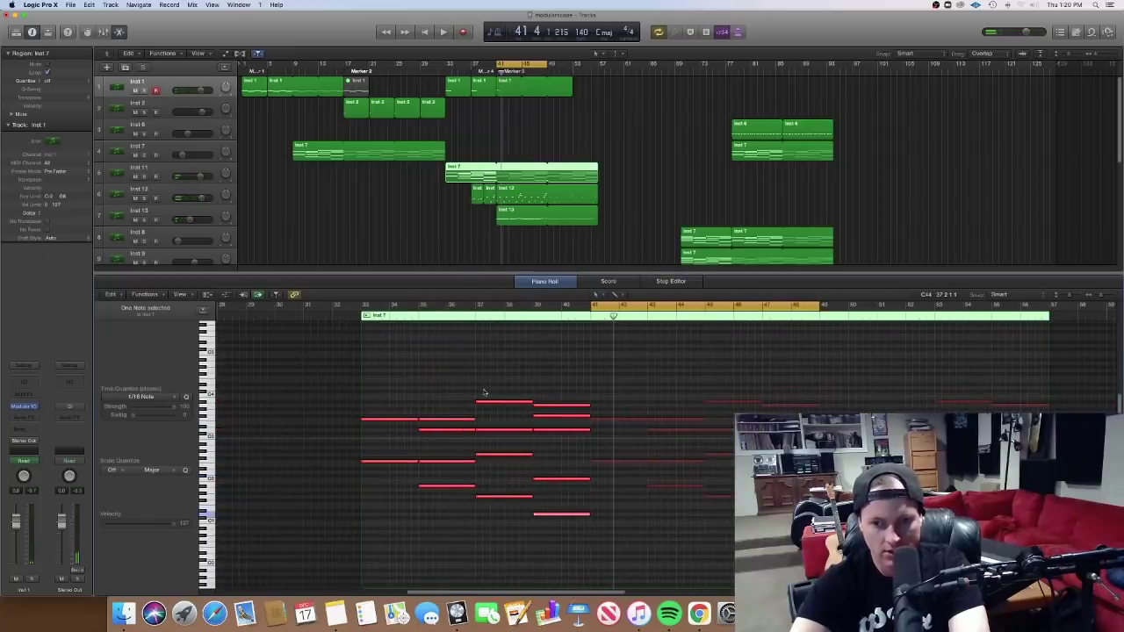
click(313, 151)
scroll(404, 400, left, 4)
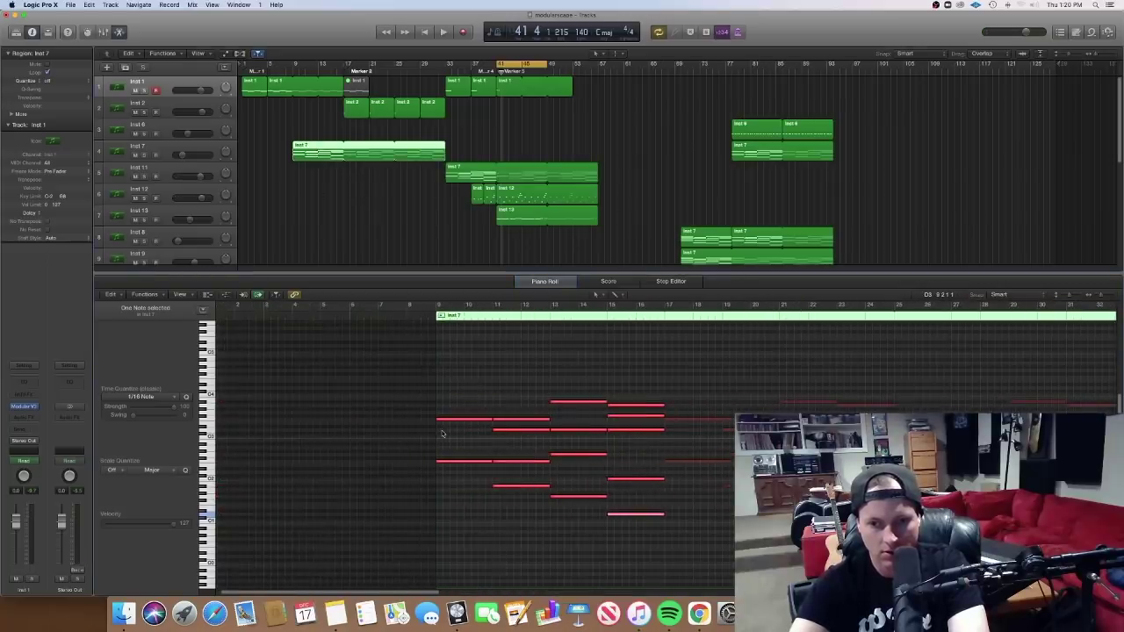
scroll(442, 433, right, 1)
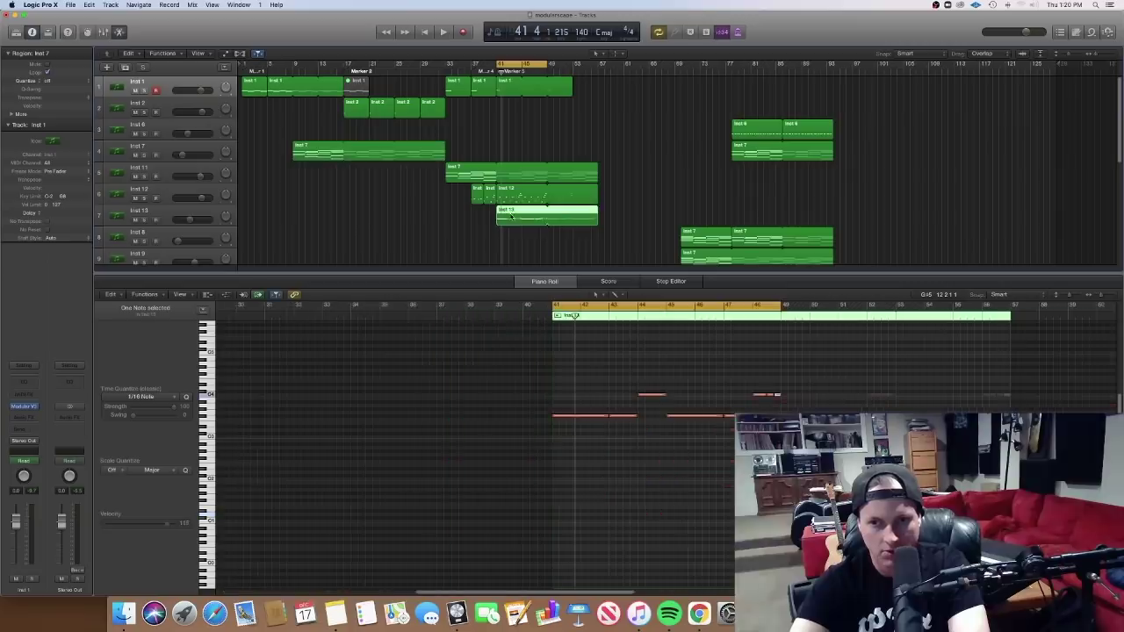
Lower the Inst 1 copy's first note one octave and add two lower notes after it in bar 41.
click(507, 88)
drag(577, 473, 553, 423)
key(super+Right)
key(super+Right)
key(super+Right)
key(super+Right)
key(super+Right)
key(super+Right)
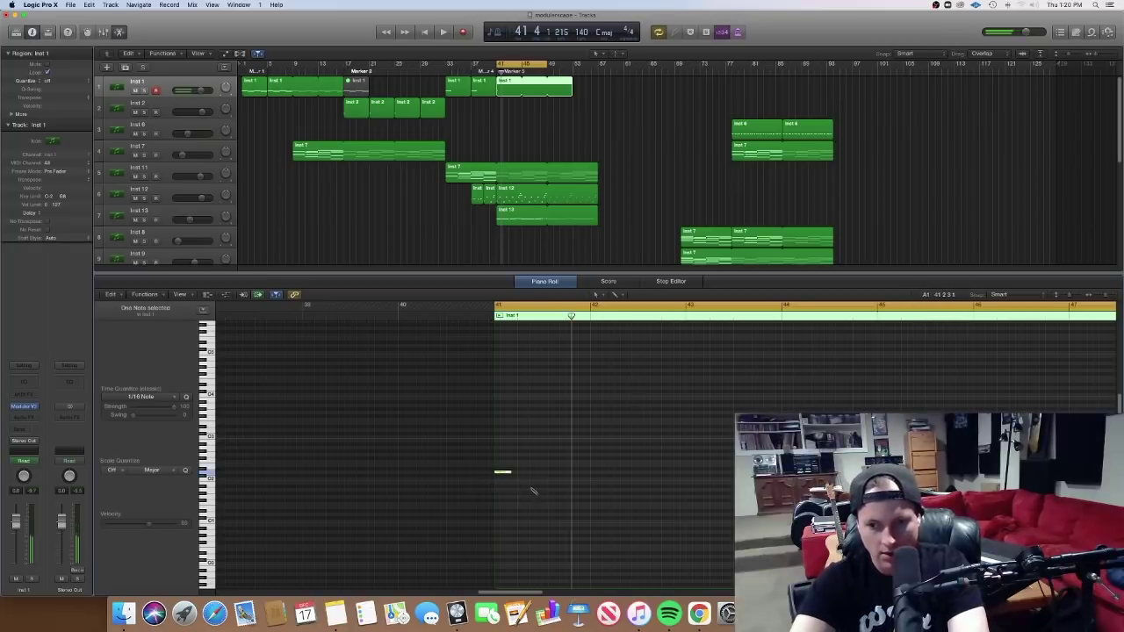
drag(532, 488, 564, 491)
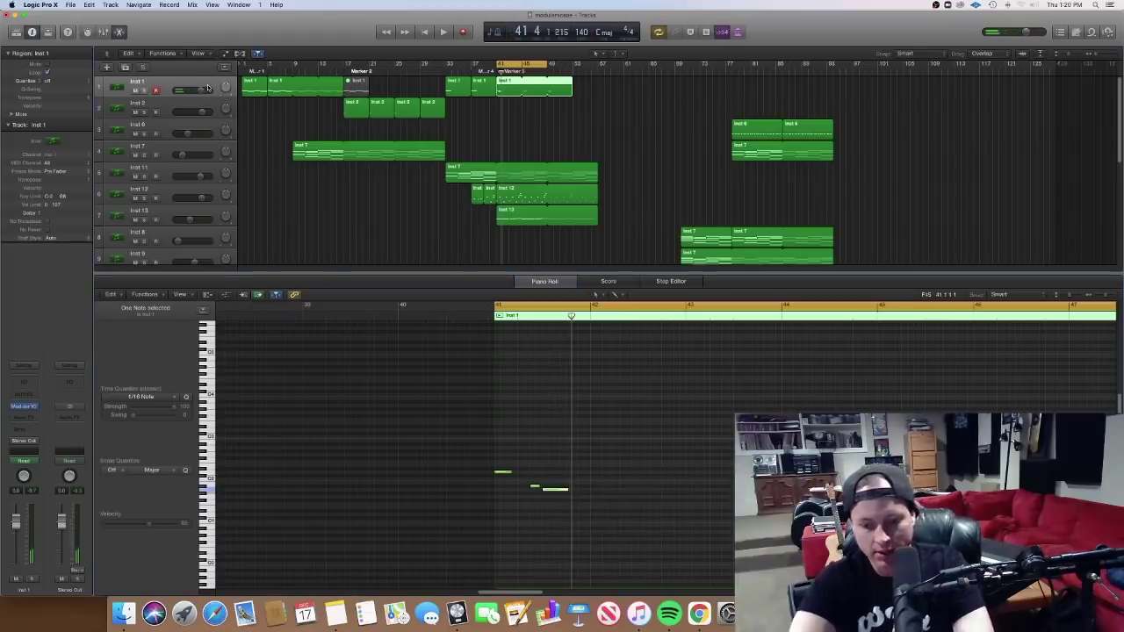
Duplicate the Inst 1 track as Inst 14, move the bar 41 region onto it and loop it up to bar 57.
key(super+d)
click(576, 118)
drag(508, 85, 509, 106)
mouse_move(588, 104)
mouse_down()
mouse_move(571, 105)
mouse_move(602, 107)
mouse_up()
click(587, 108)
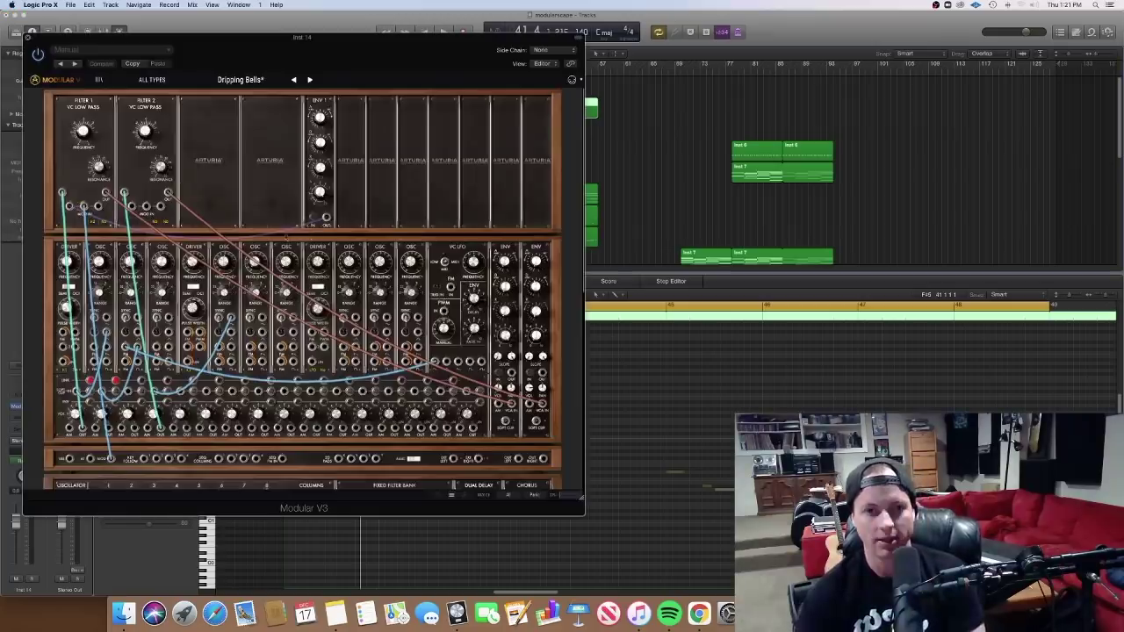
Load the Lead preset Sawlead in Inst 14's Modular V3 and close the plug-in window.
click(172, 81)
mouse_move(138, 134)
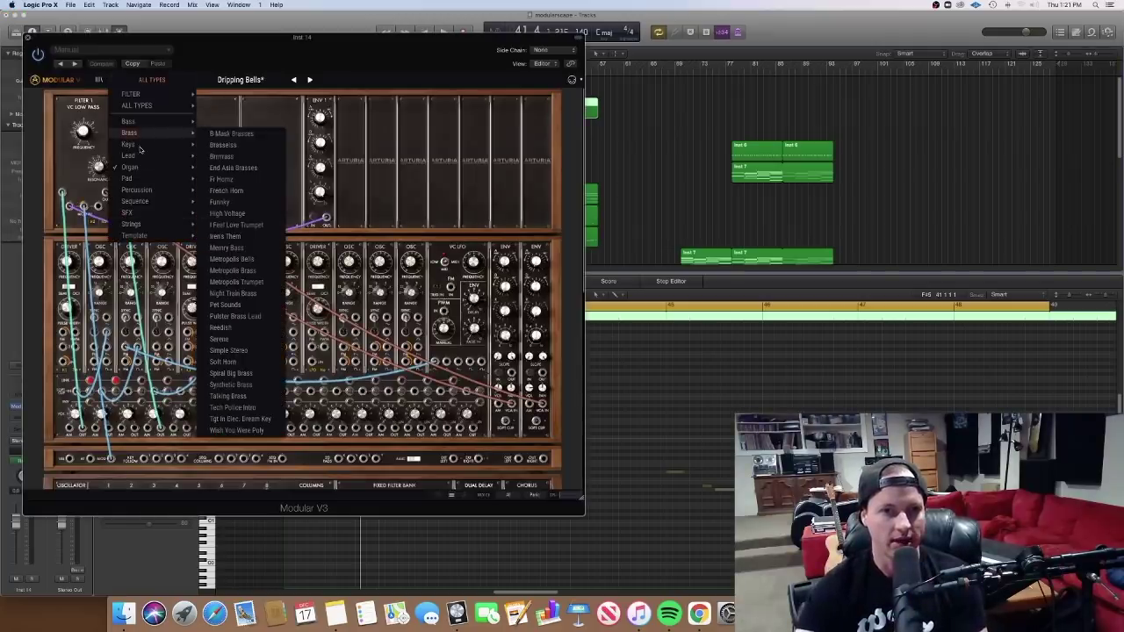
mouse_move(142, 155)
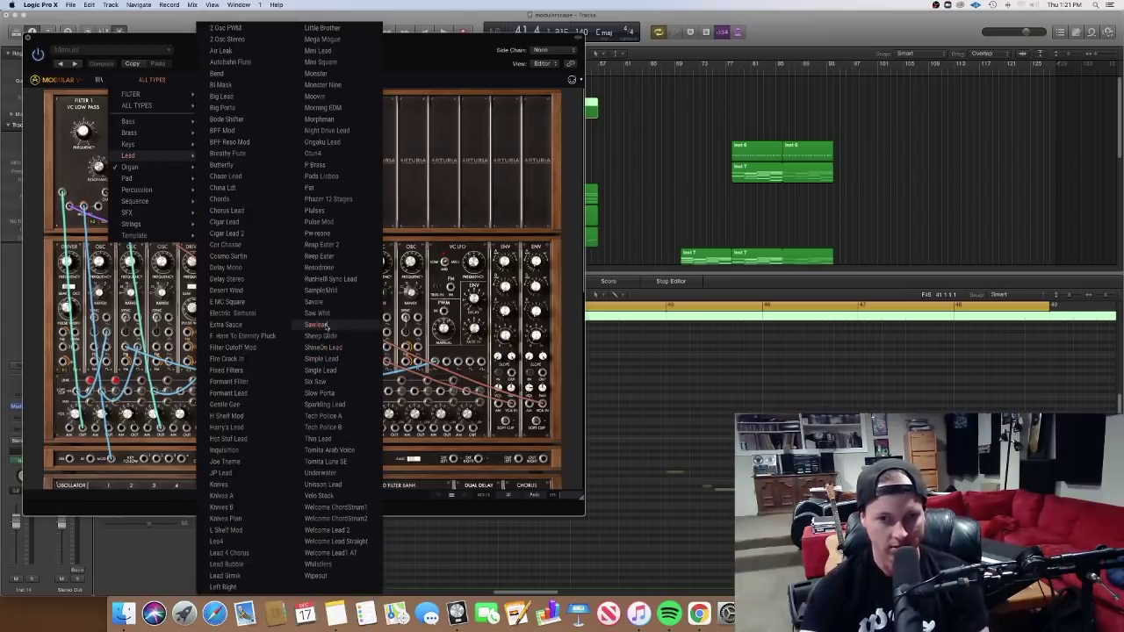
click(335, 324)
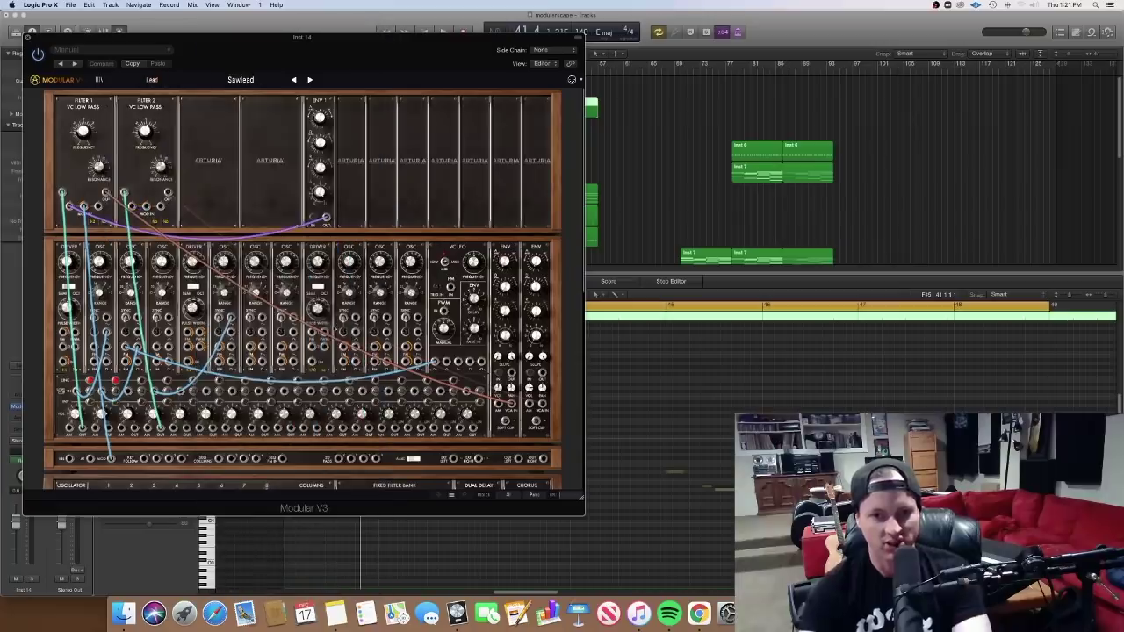
click(29, 39)
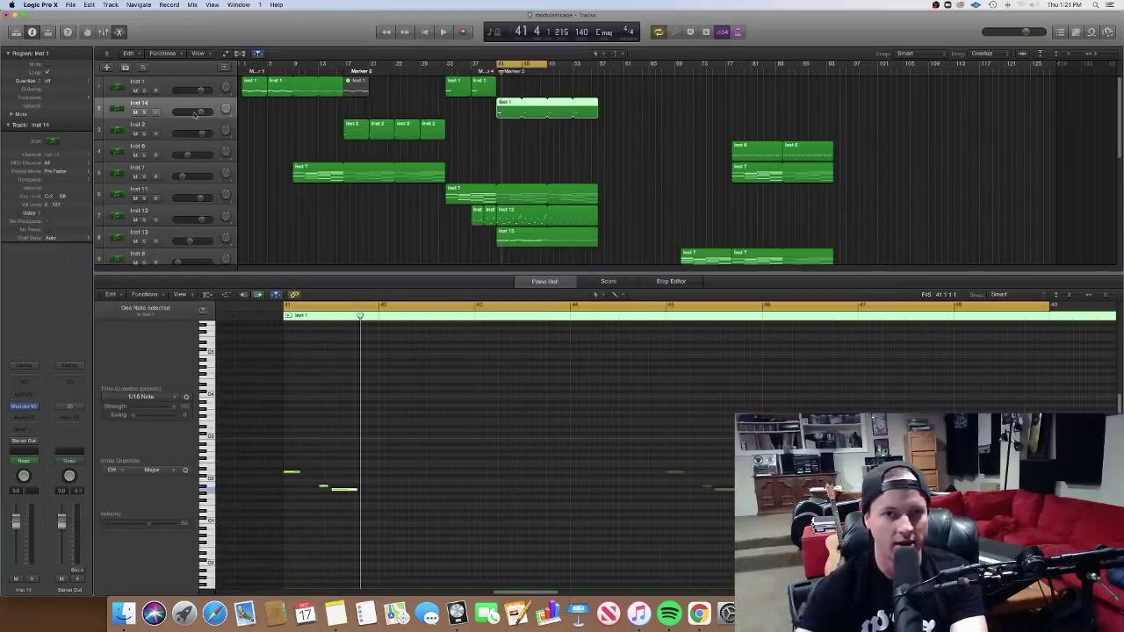
Lower Inst 14's track volume during playback and raise the region's three notes by three octaves.
key(space)
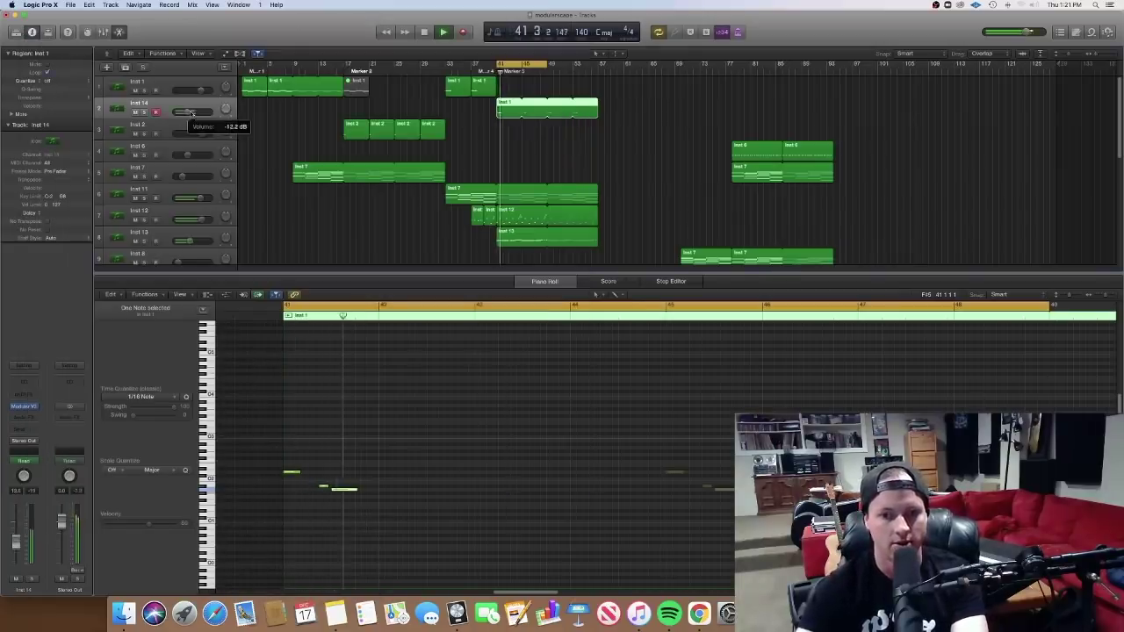
key(space)
drag(402, 511, 290, 360)
key(space)
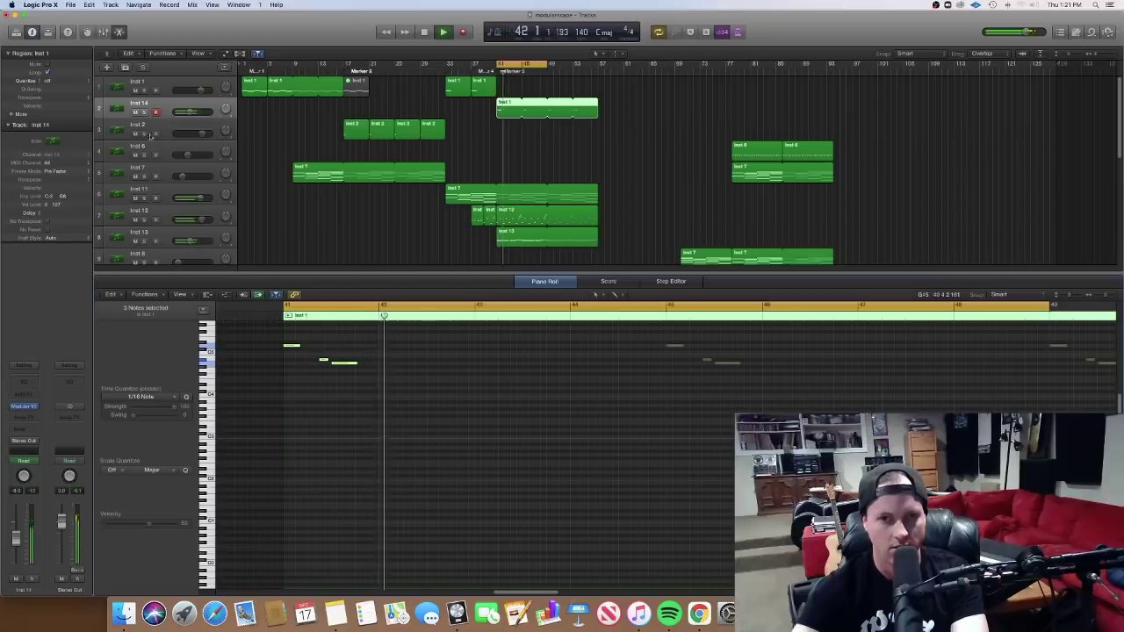
key(space)
Replace the three notes in the Inst 14 region with a single short note in beat 2 of bar 41.
drag(393, 395, 318, 434)
key(Delete)
key(space)
key(space)
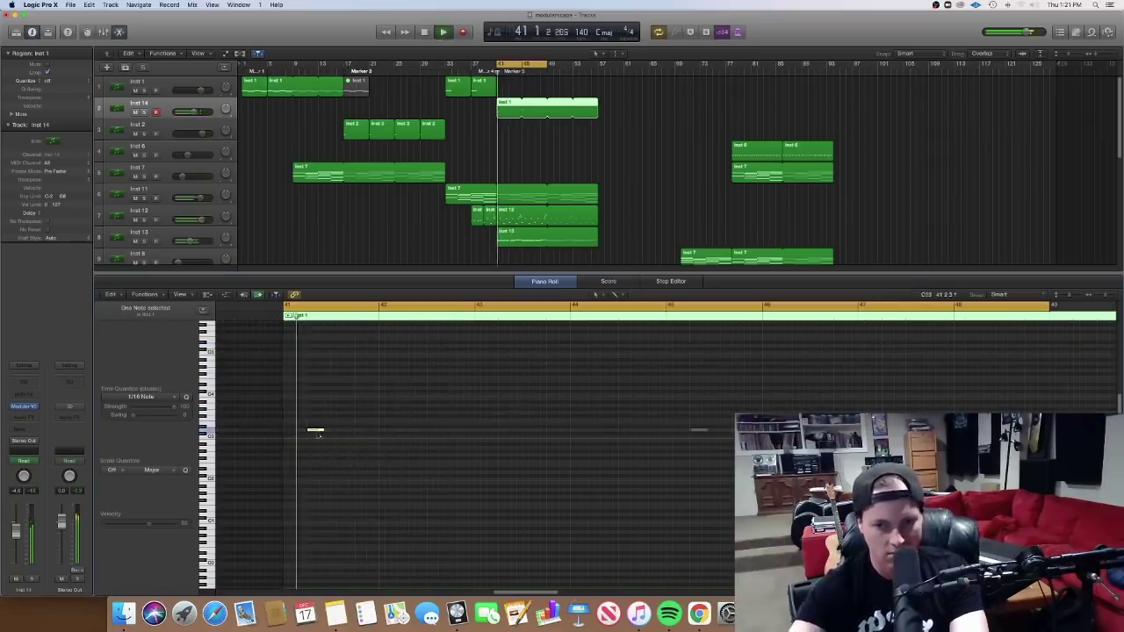
key(space)
Add three more short notes alternating in pitch through beats 3 and 4 of bar 41, shortening the lower one.
click(330, 389)
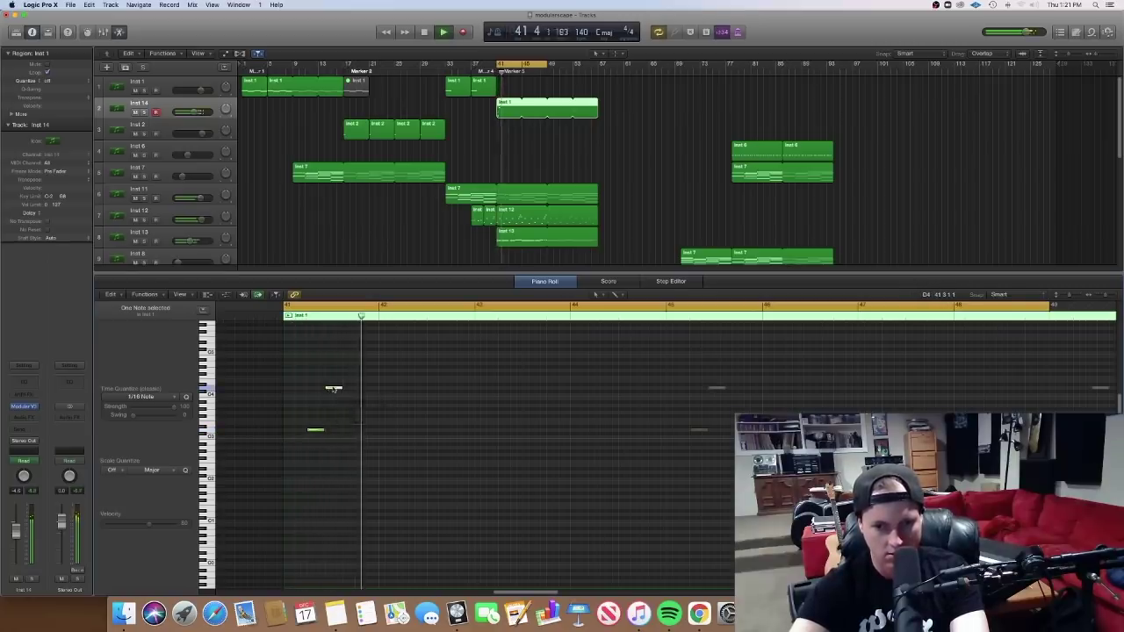
drag(334, 388, 341, 406)
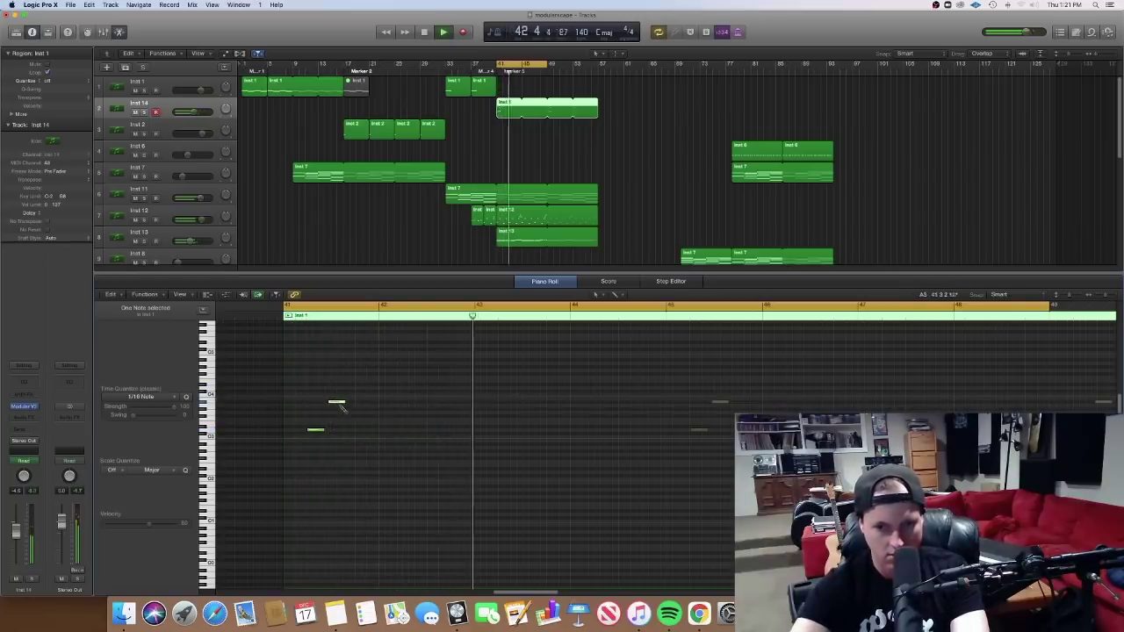
click(347, 429)
click(360, 405)
key(space)
key(space)
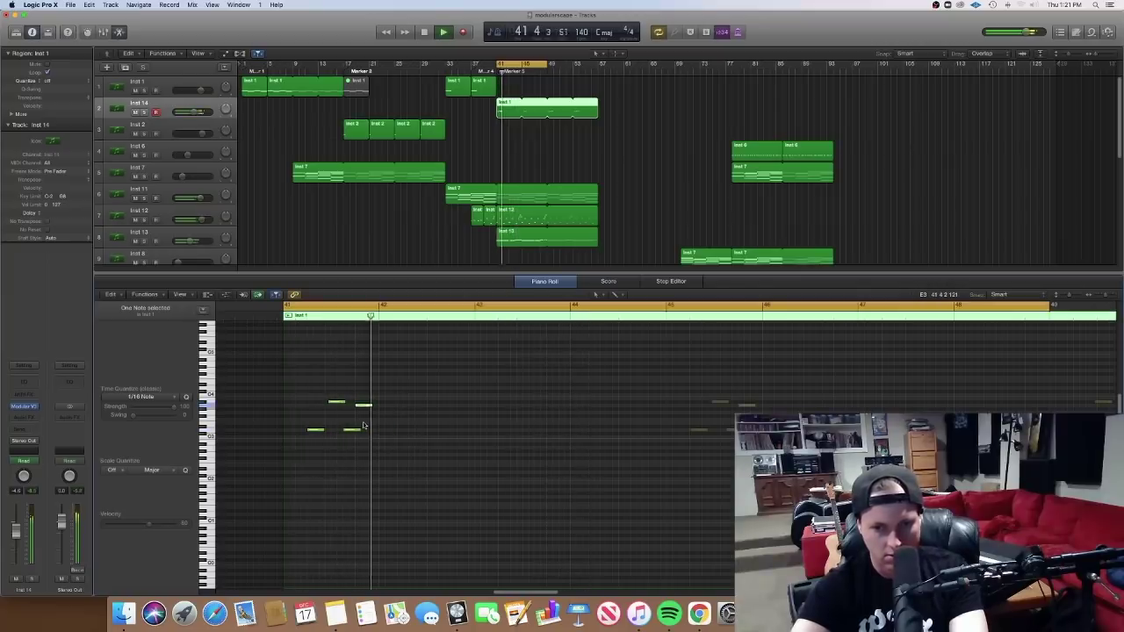
drag(364, 426, 348, 427)
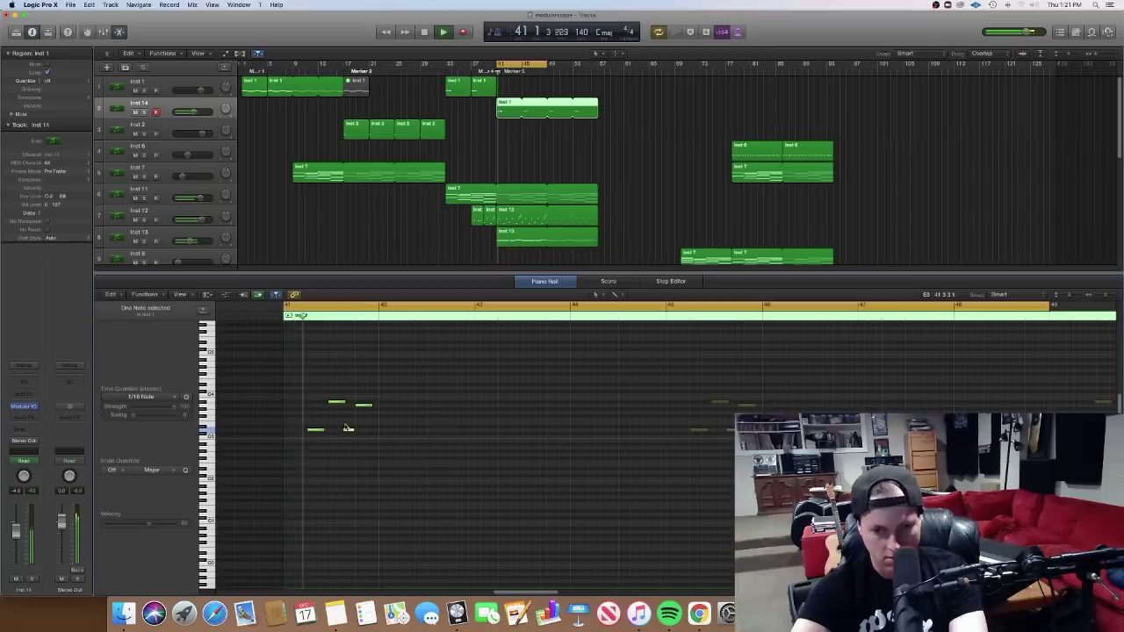
Continue the Inst 14 melody through bar 42 with five short notes, starting with a high one on the downbeat.
drag(380, 387, 387, 387)
click(400, 430)
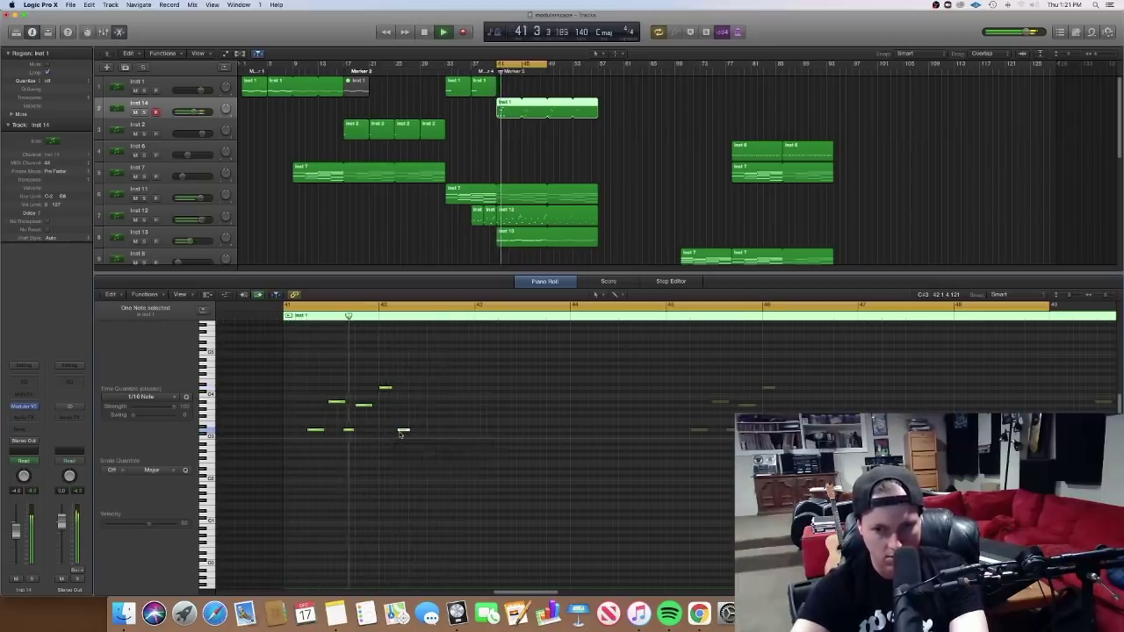
drag(407, 429, 408, 429)
click(418, 402)
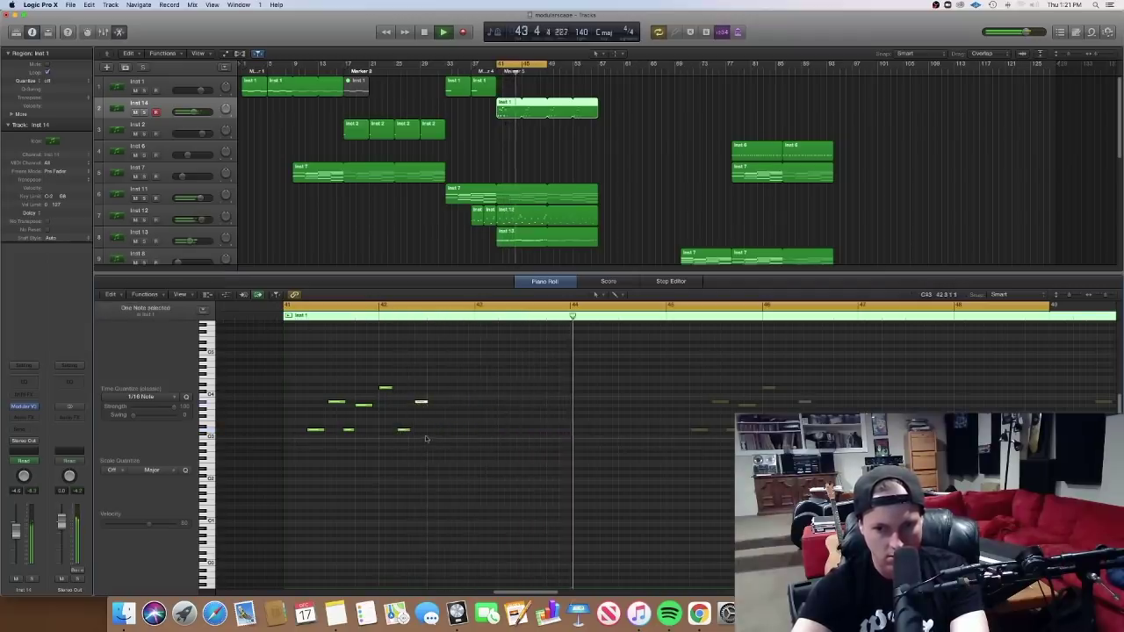
click(429, 405)
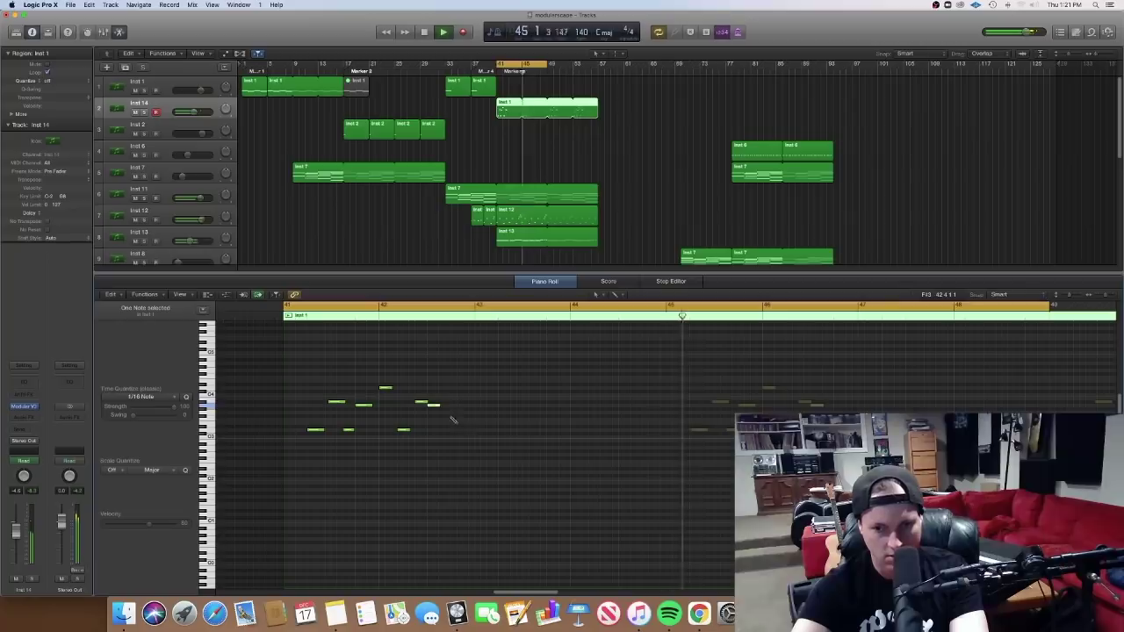
click(452, 419)
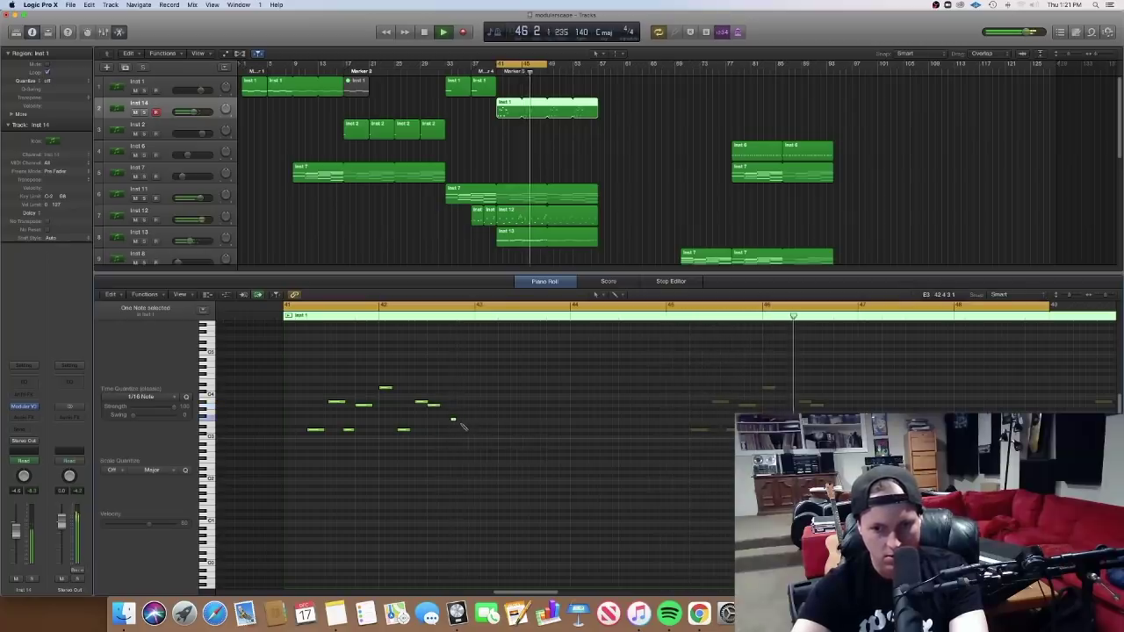
End bar 42 of the Inst 14 melody with three very short descending notes and play the loop.
click(454, 420)
click(458, 424)
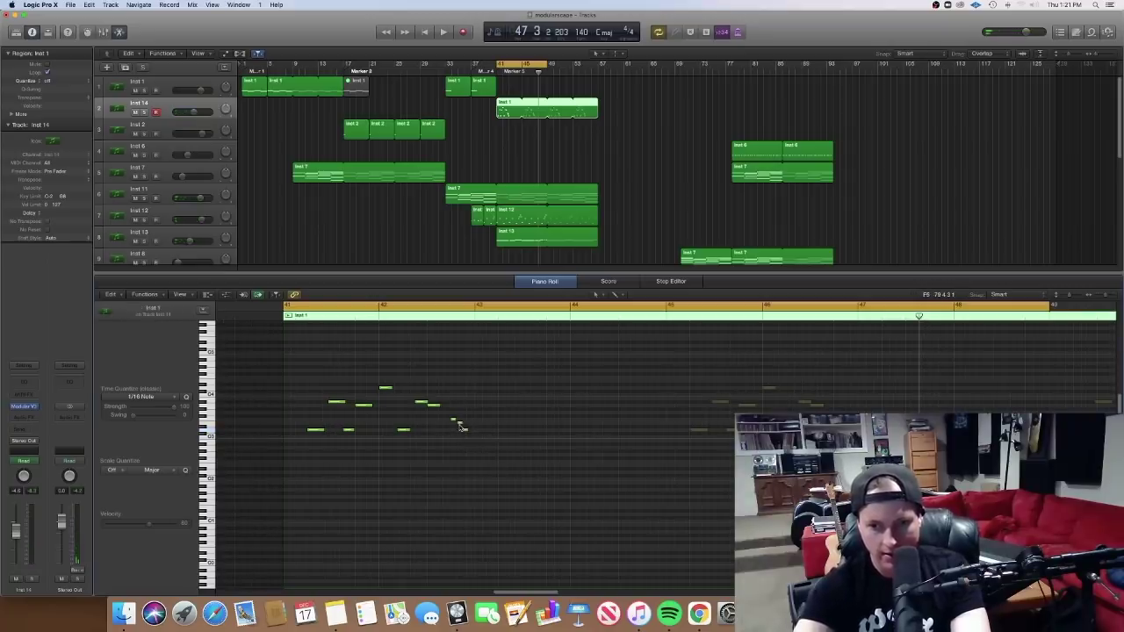
click(459, 425)
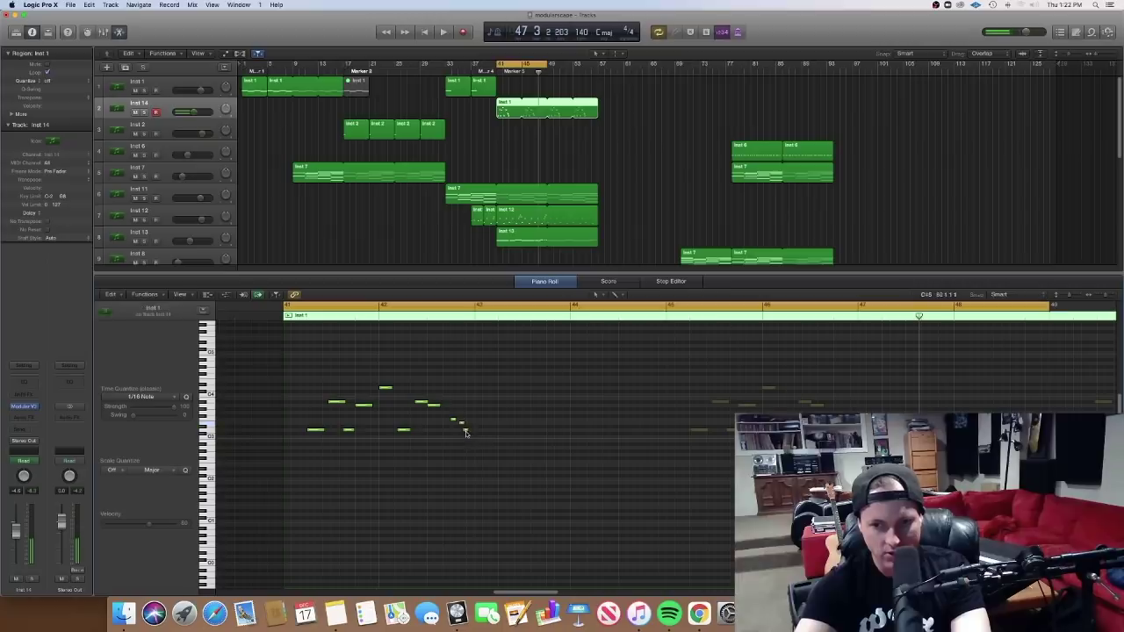
click(465, 431)
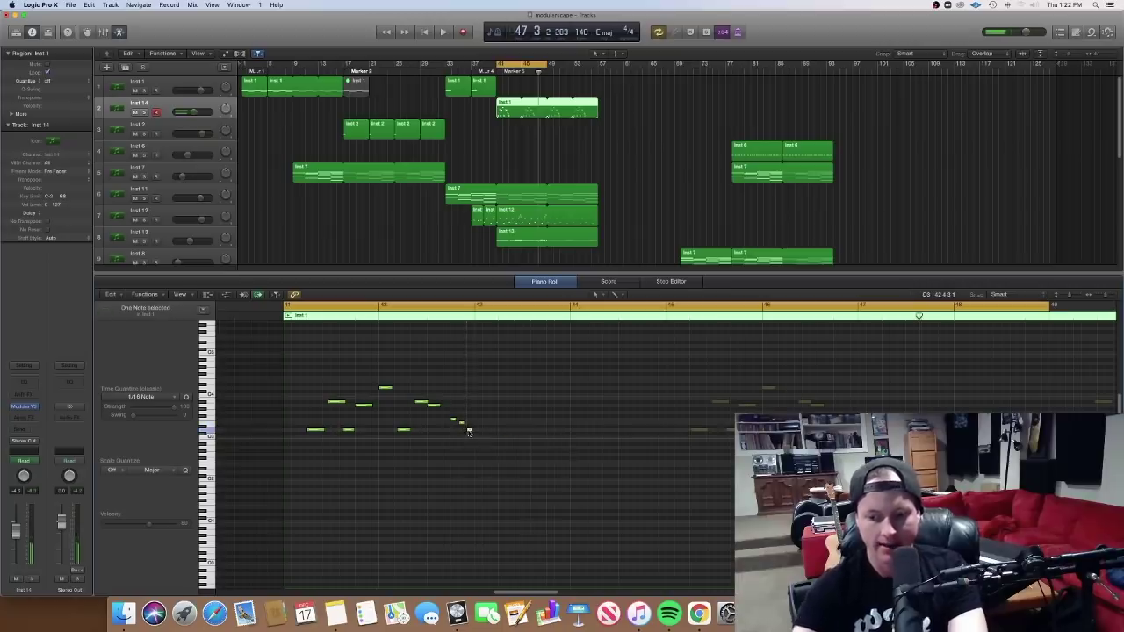
key(space)
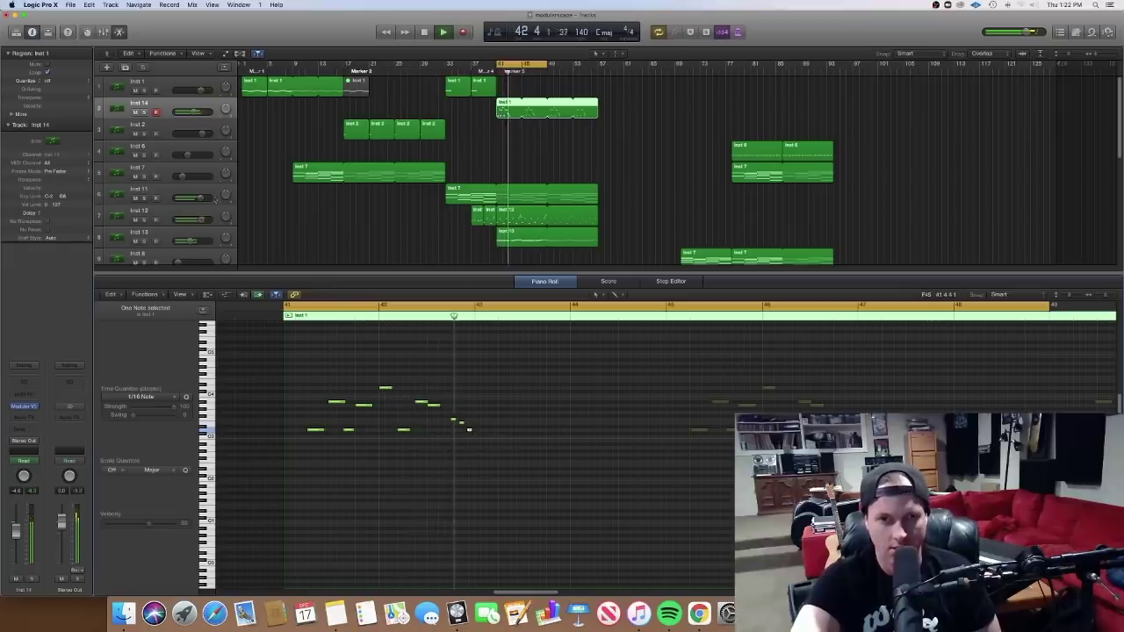
Audition Inst 14's Modular V3 lead presets during playback, including Simple Lead and Six Saw, and close the synth.
click(24, 405)
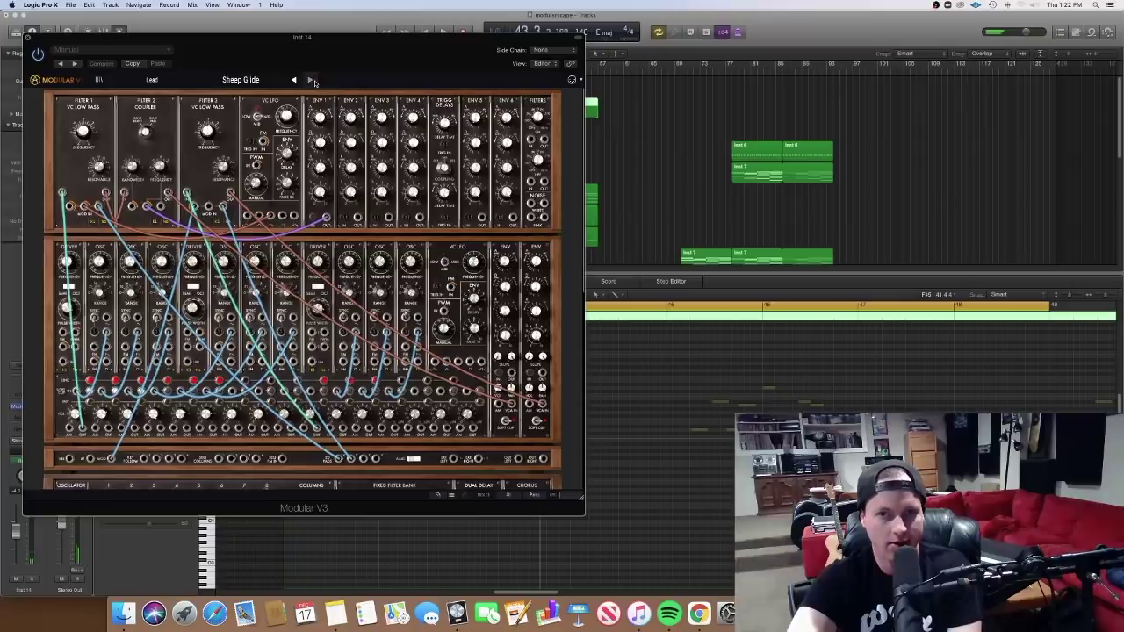
click(310, 80)
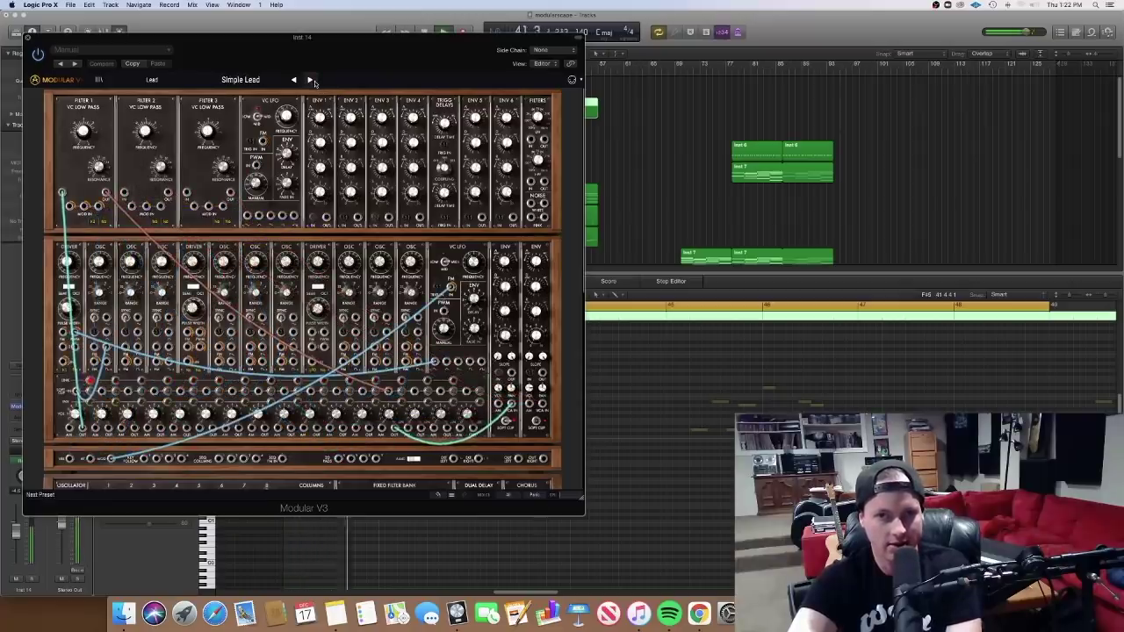
click(309, 80)
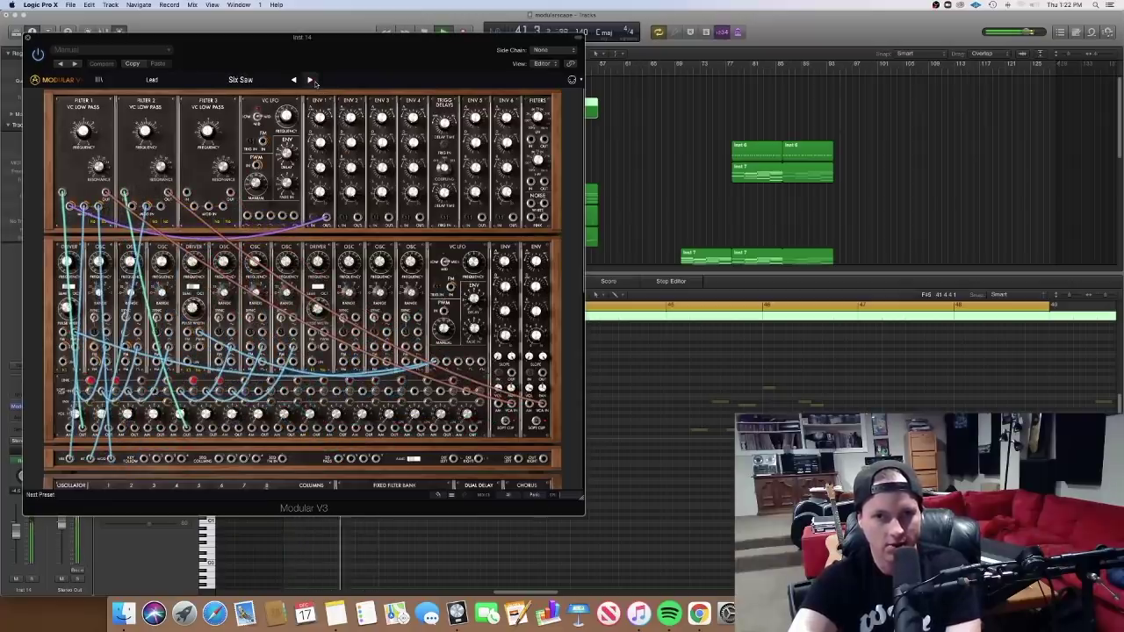
click(310, 80)
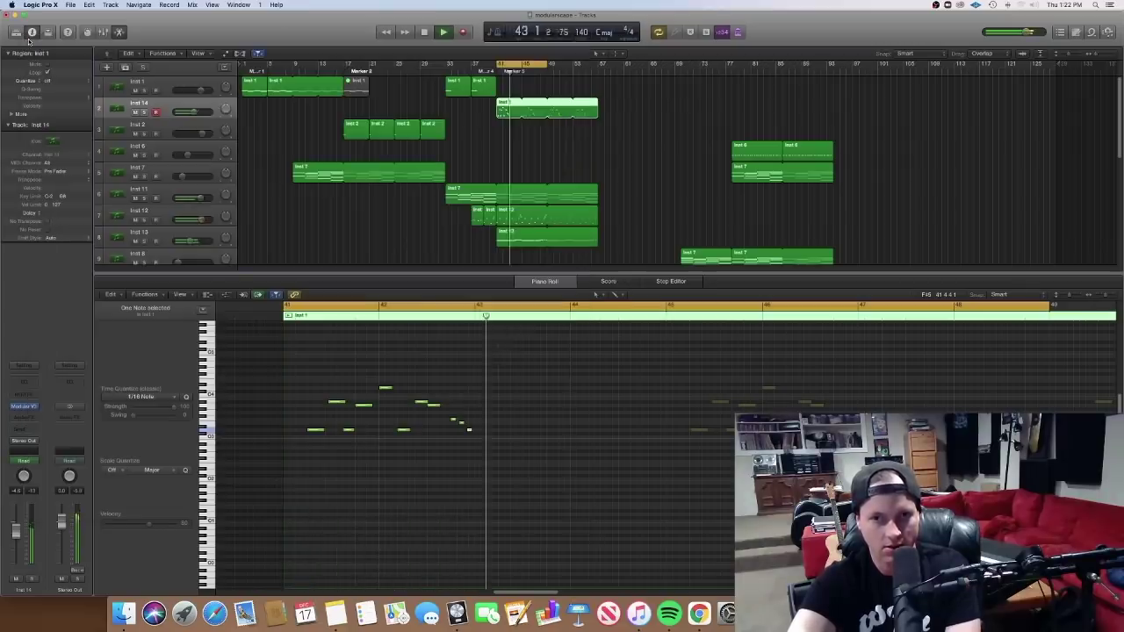
click(29, 40)
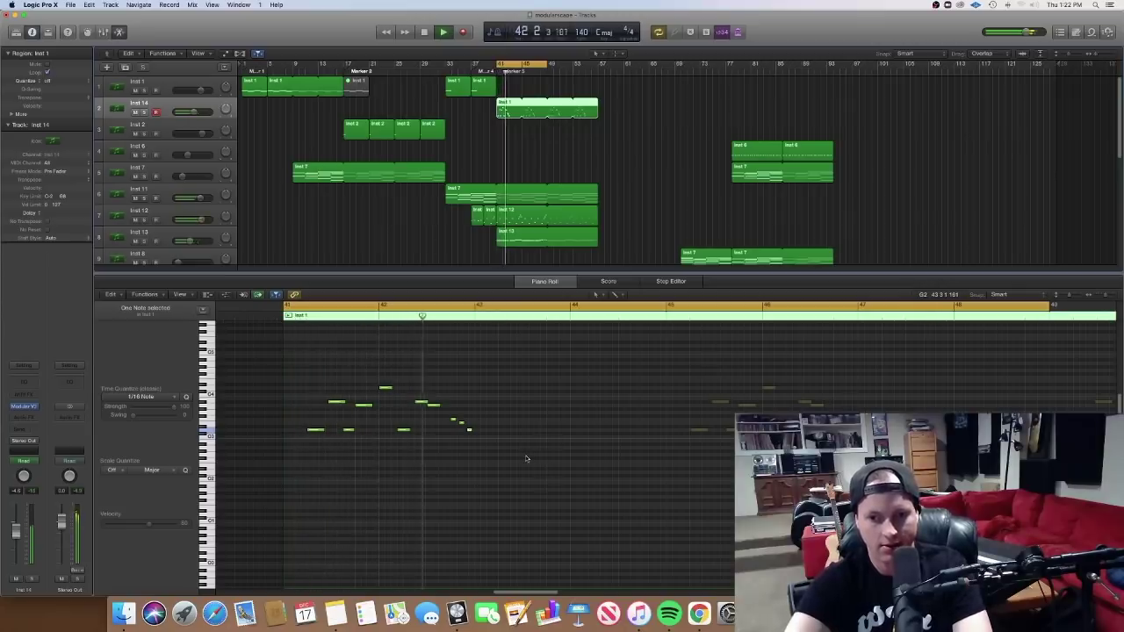
Copy all the Inst 14 melody notes from bars 41–42 into bars 43–44.
key(super+a)
drag(321, 432, 513, 432)
key(super+Left)
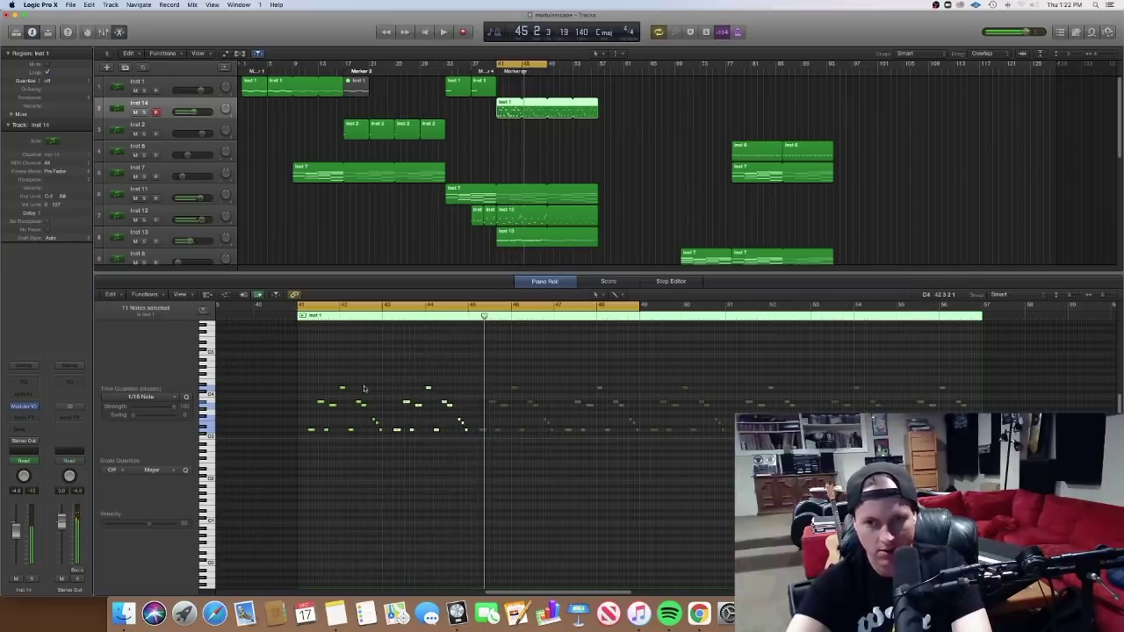
Clear all notes from the Inst 14 region and place one short note on the downbeat of bar 41.
drag(303, 458, 559, 358)
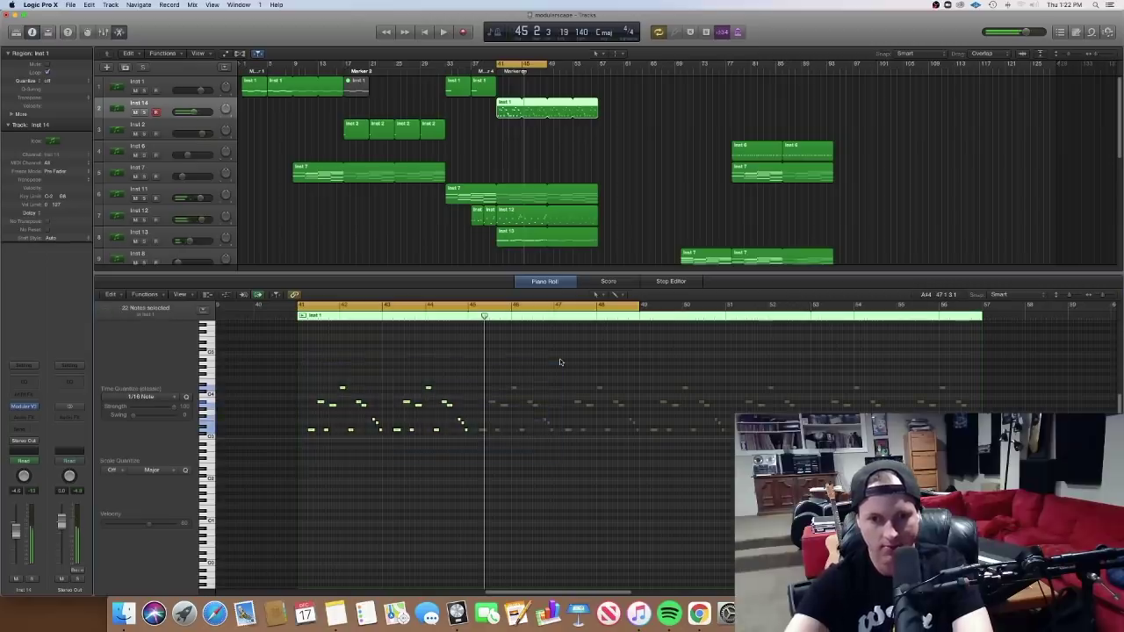
key(BackSpace)
click(301, 431)
click(300, 430)
scroll(300, 431, up, 5)
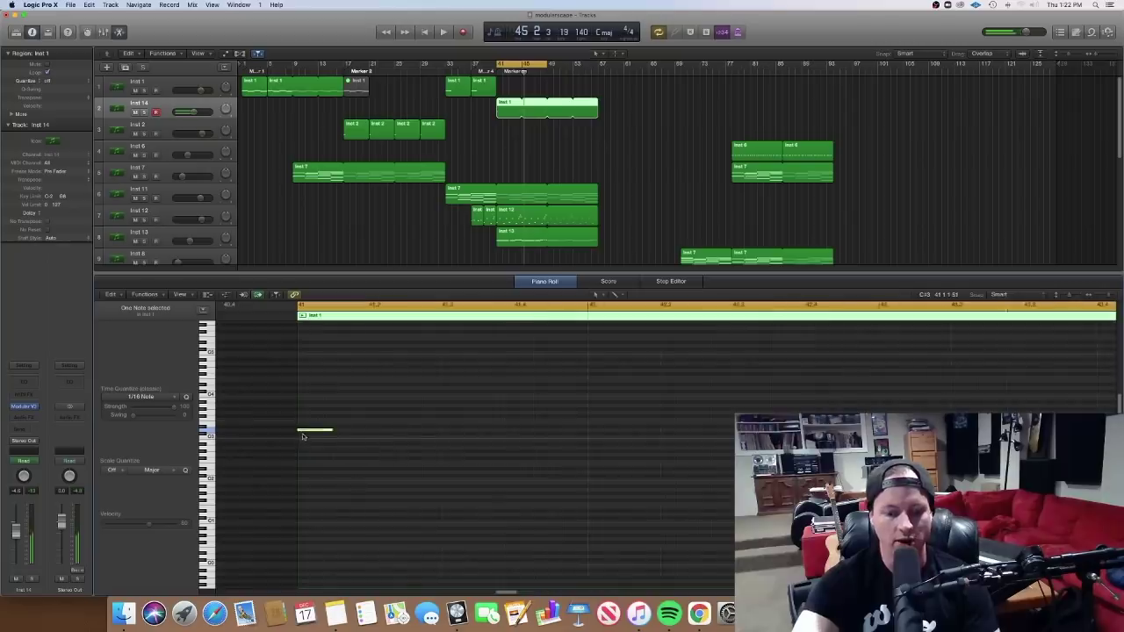
scroll(311, 432, down, 5)
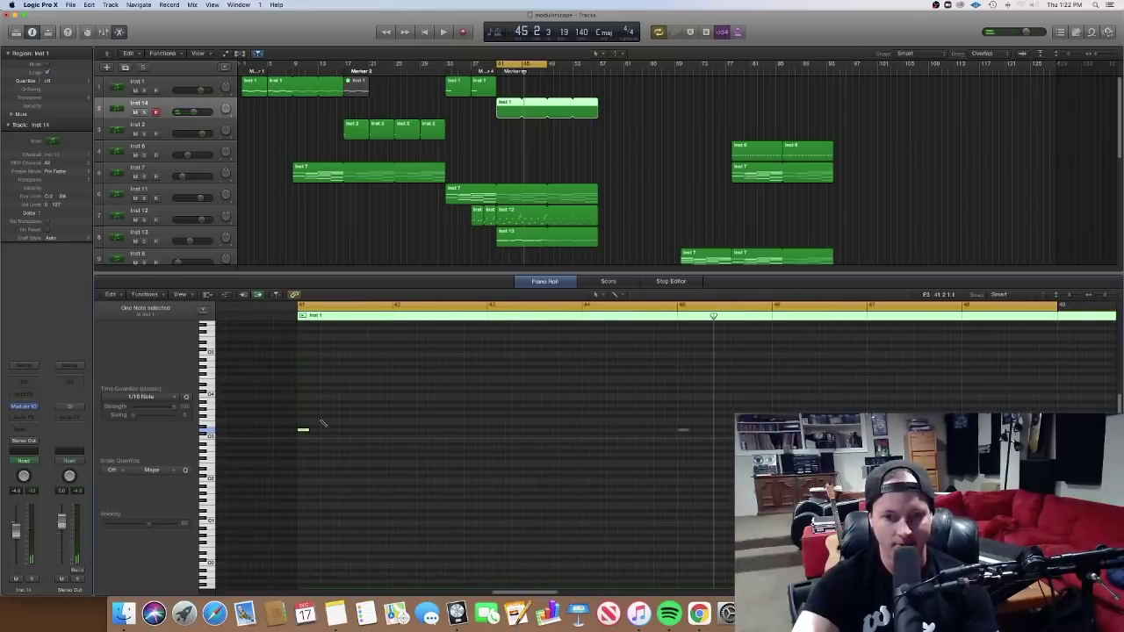
Add progressively higher short notes on beats 2, 3 and 4 of bar 41 and on the downbeat of bar 42.
click(351, 406)
click(374, 388)
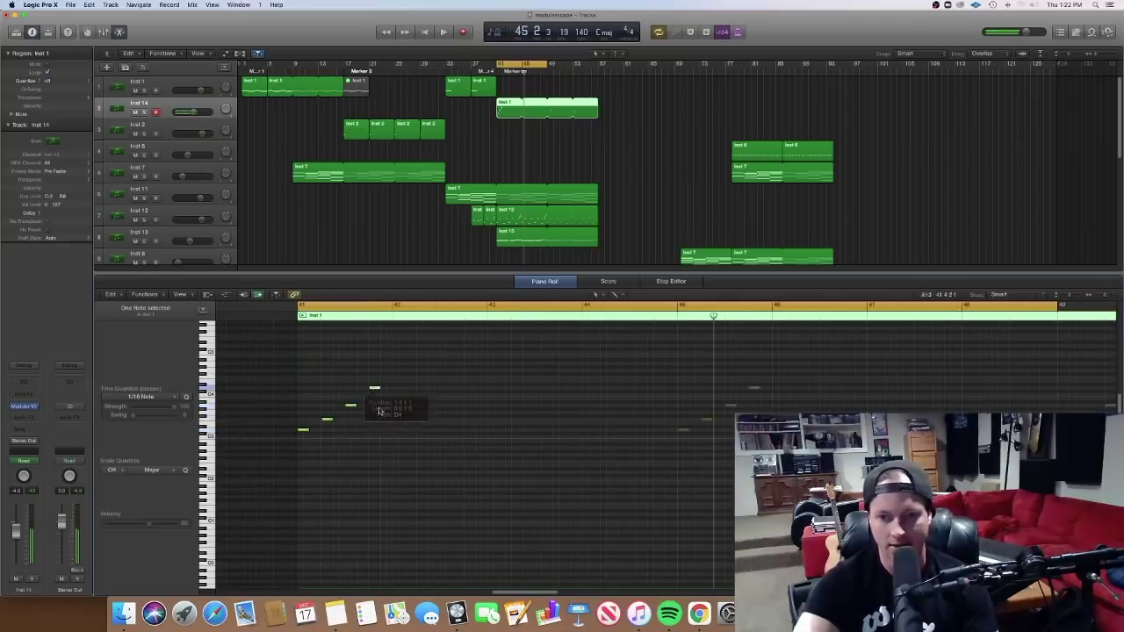
click(398, 362)
Fill the rest of bar 42 with five short notes that step down, rise once, and descend through beats 3 and 4.
click(409, 377)
click(421, 389)
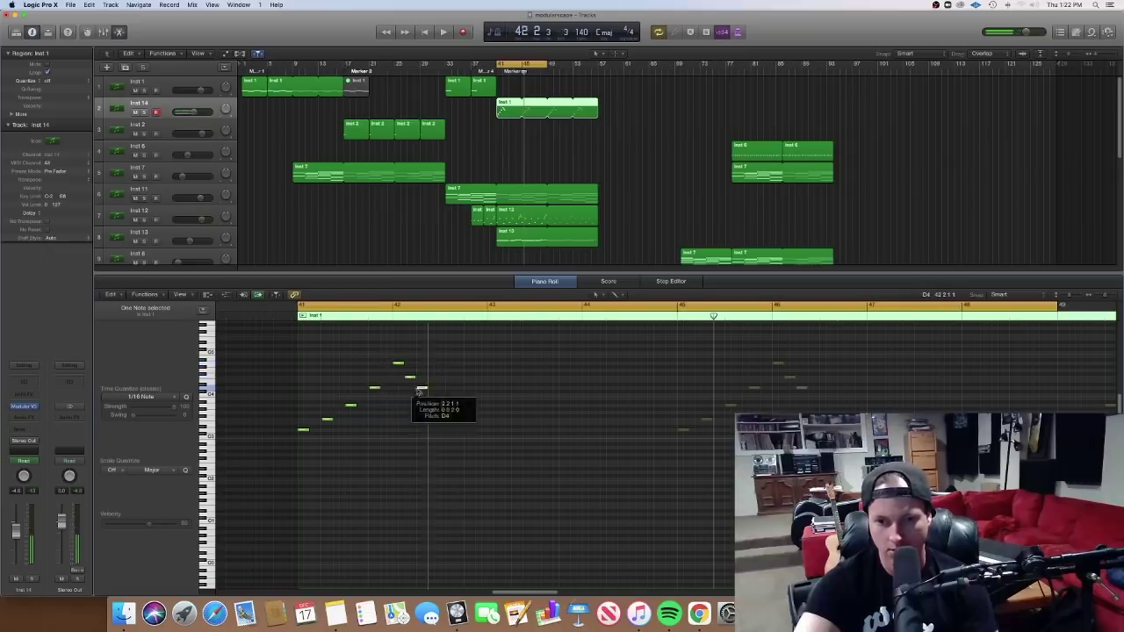
click(432, 378)
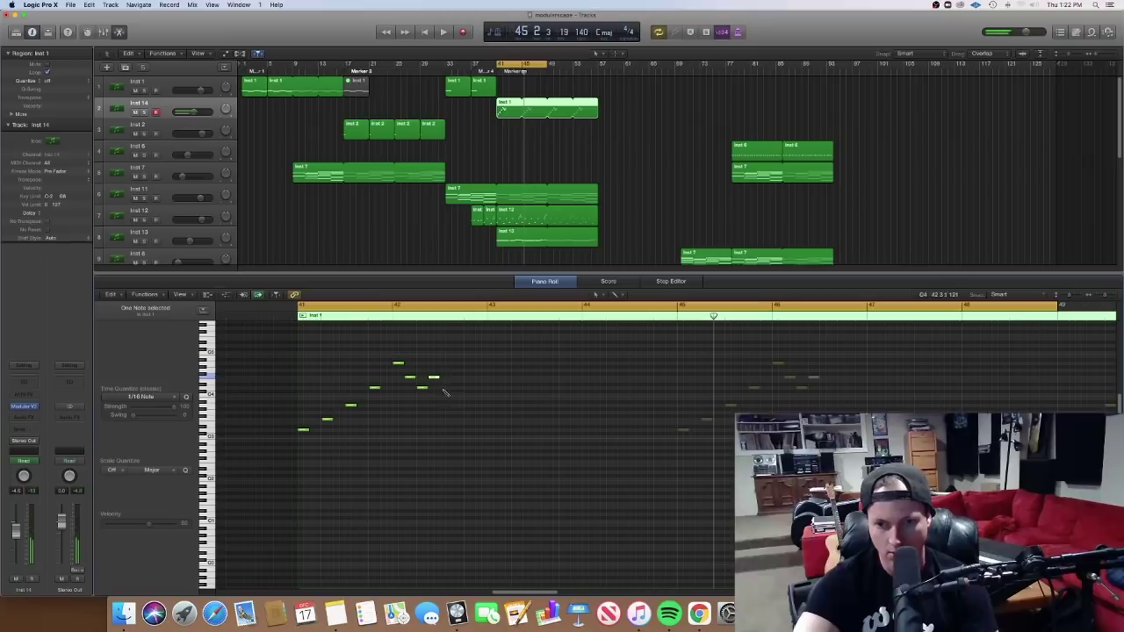
drag(446, 398, 446, 411)
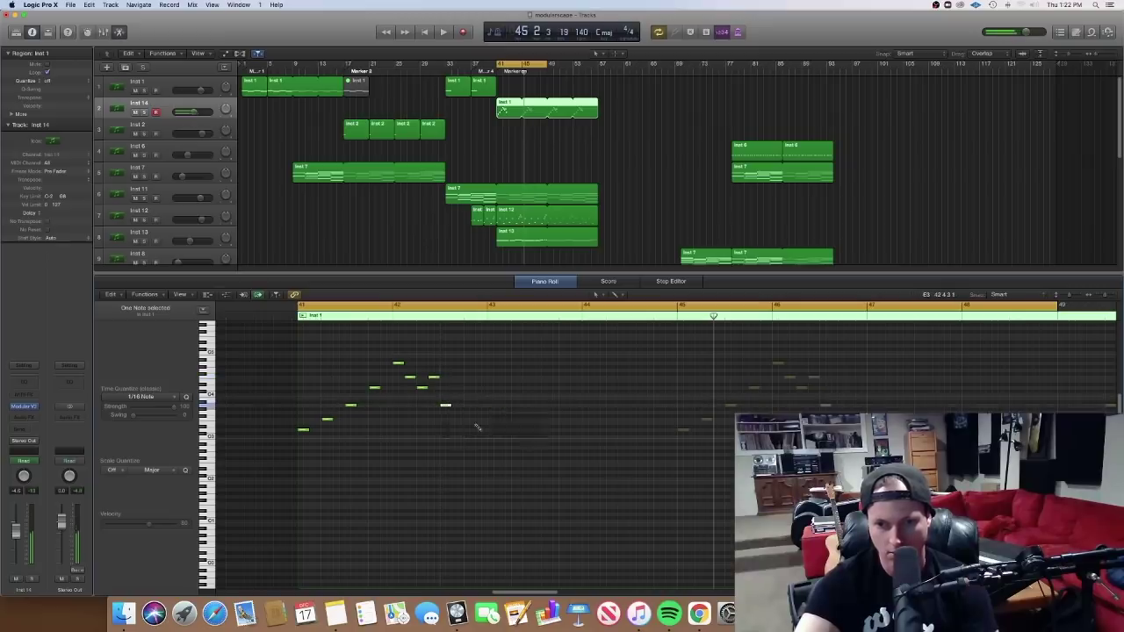
click(468, 421)
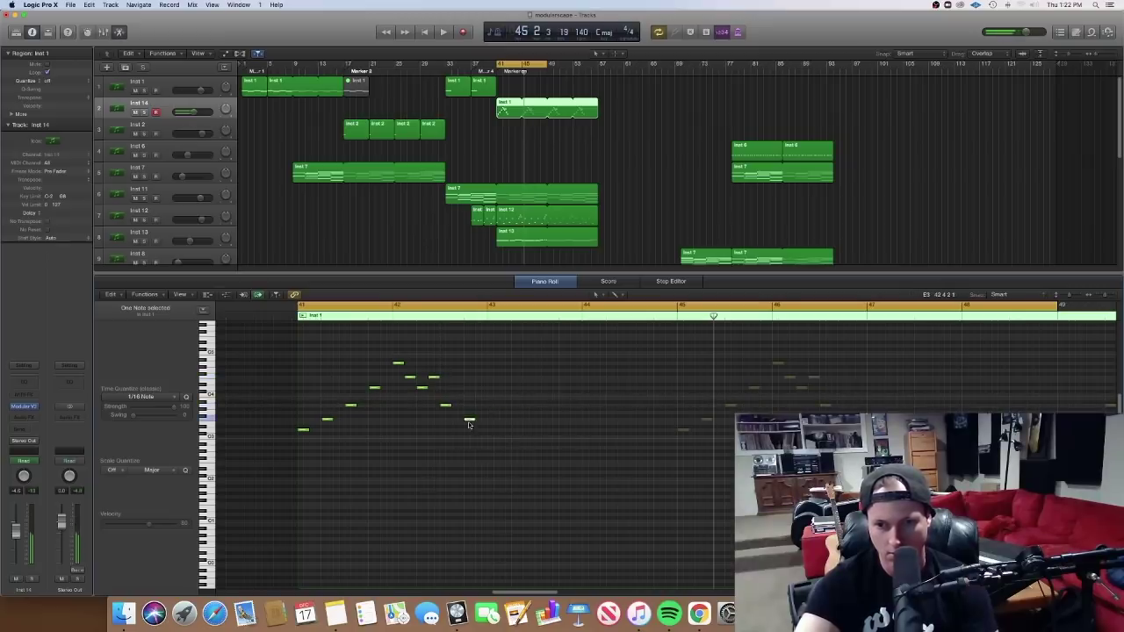
Copy the new ten-note Inst 14 melody from bars 41–42 into bars 43–44 and play it.
drag(506, 457, 246, 328)
drag(303, 430, 492, 430)
key(space)
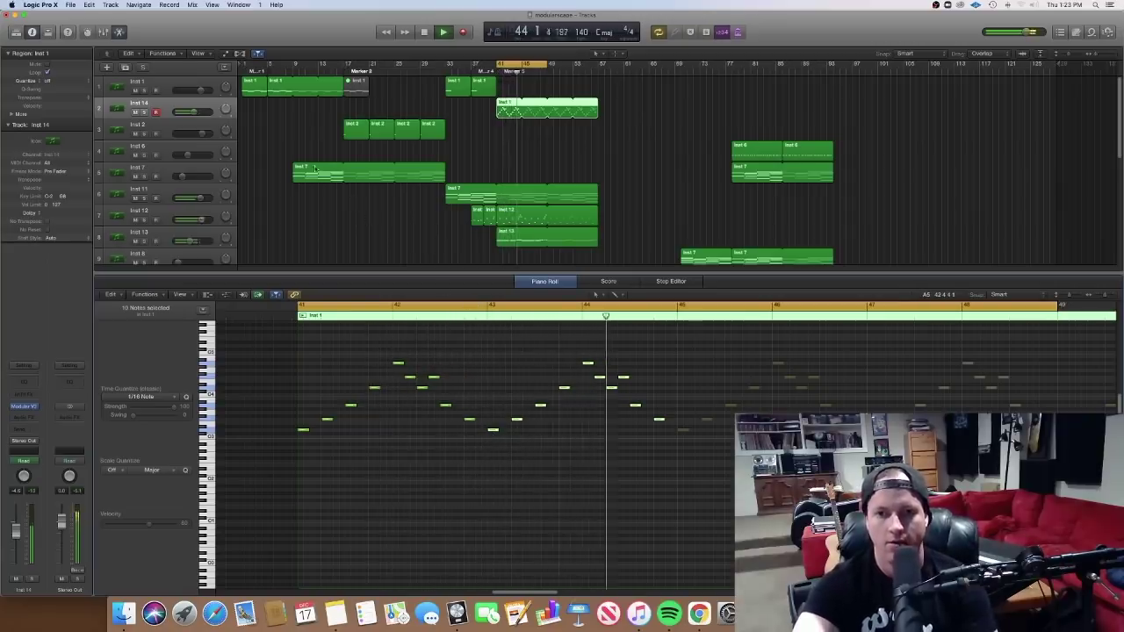
Lower Inst 14's track volume, mute the track and deselect its region.
drag(190, 120, 172, 114)
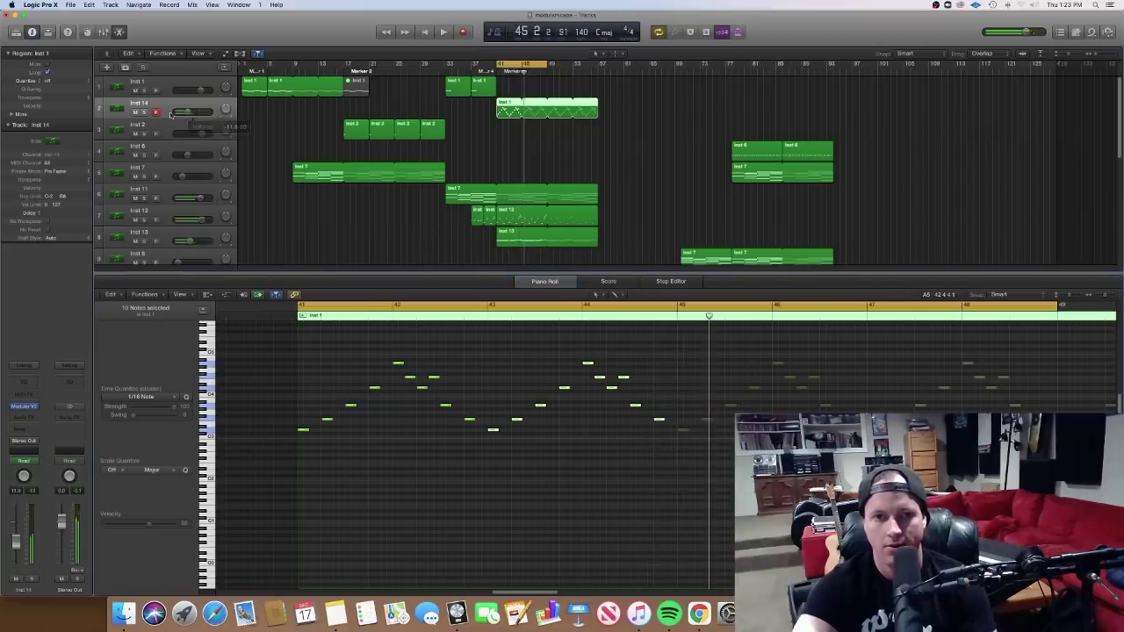
click(135, 112)
click(349, 145)
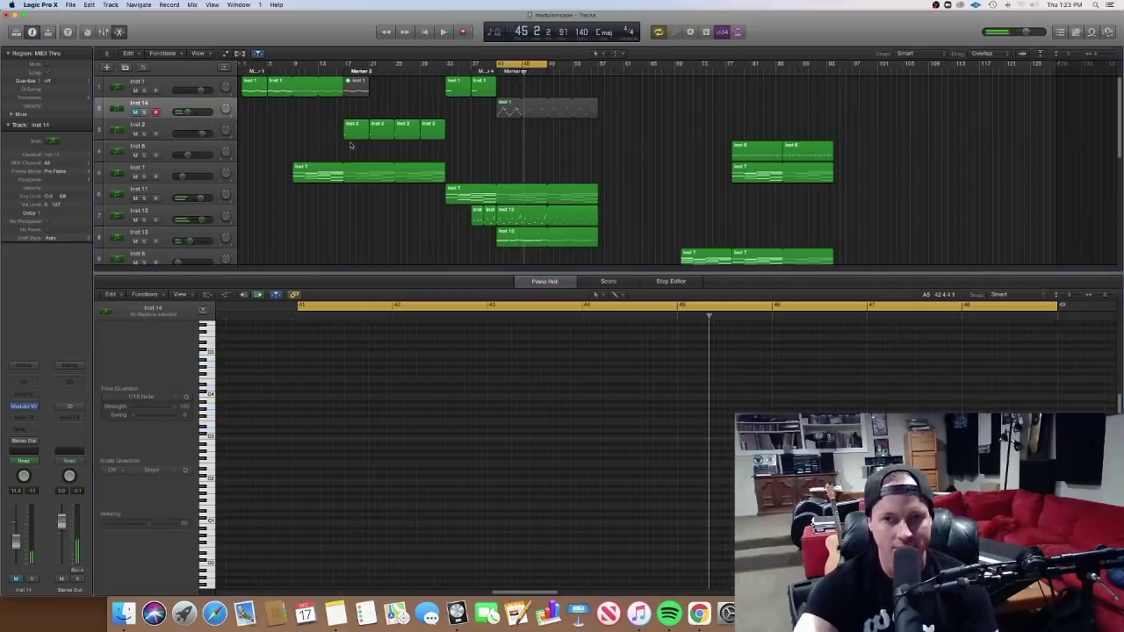
Widen the cycle range to bars 25–53 and close the Piano Roll to show the whole arrangement.
drag(495, 64, 395, 65)
drag(497, 64, 572, 88)
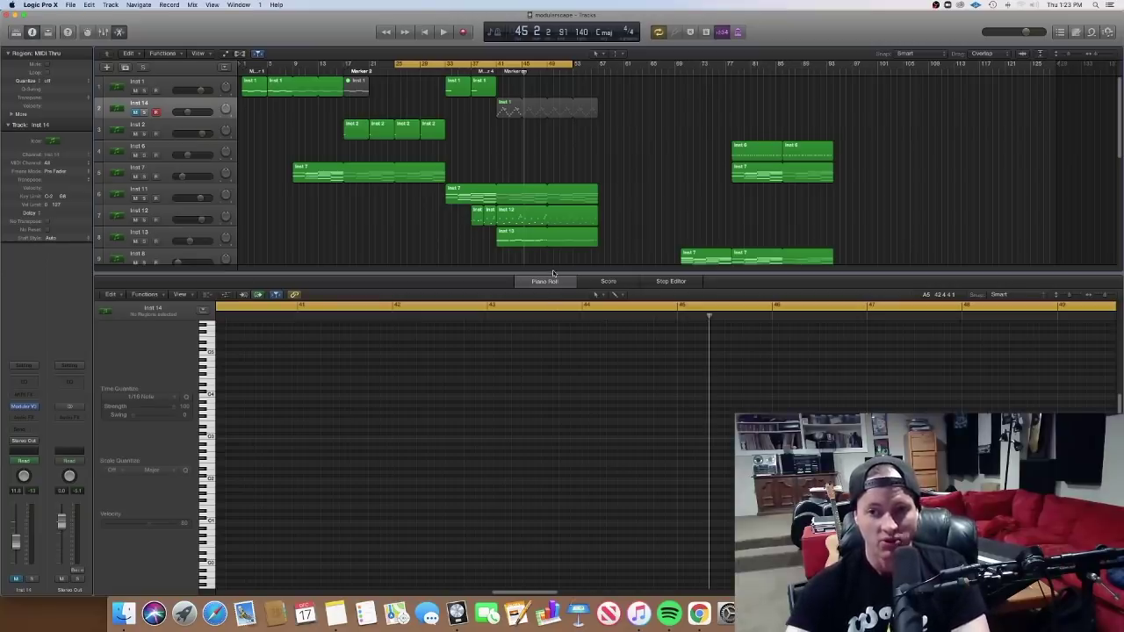
key(p)
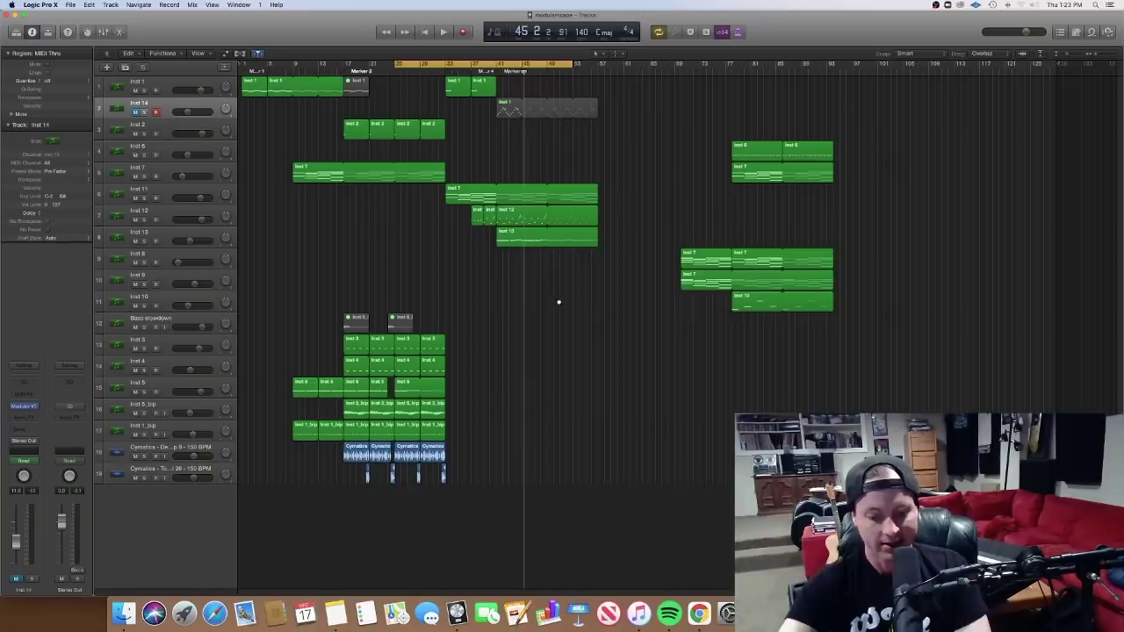
key(super+Right)
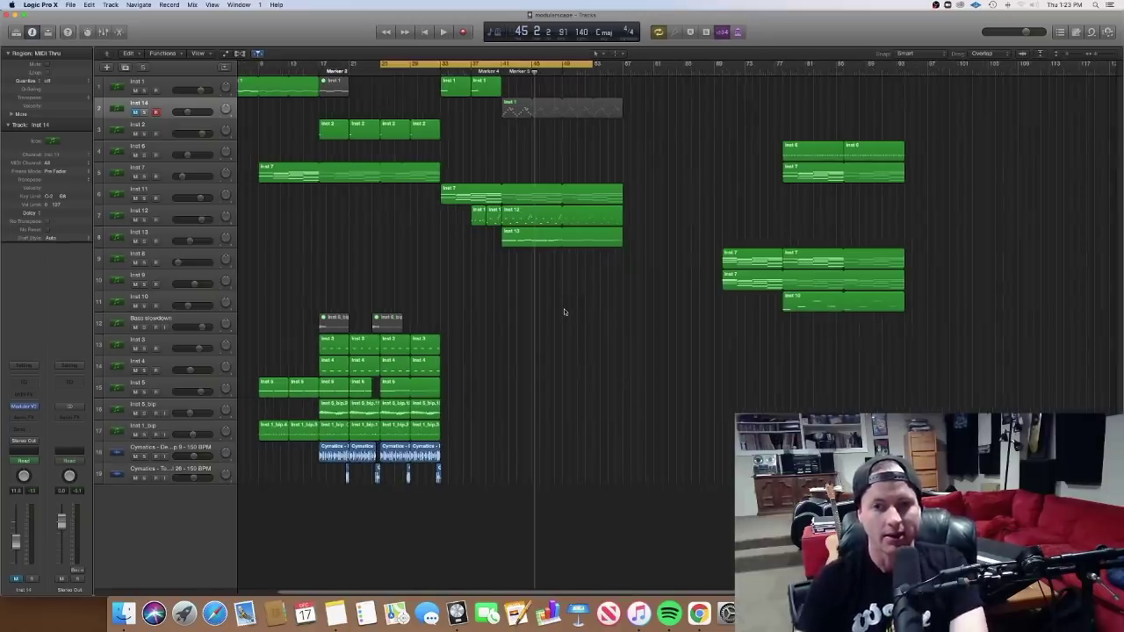
scroll(446, 166, left, 2)
Extend the cycle range to bars 1–61 and play the arrangement from the beginning into bar 49.
drag(426, 64, 232, 64)
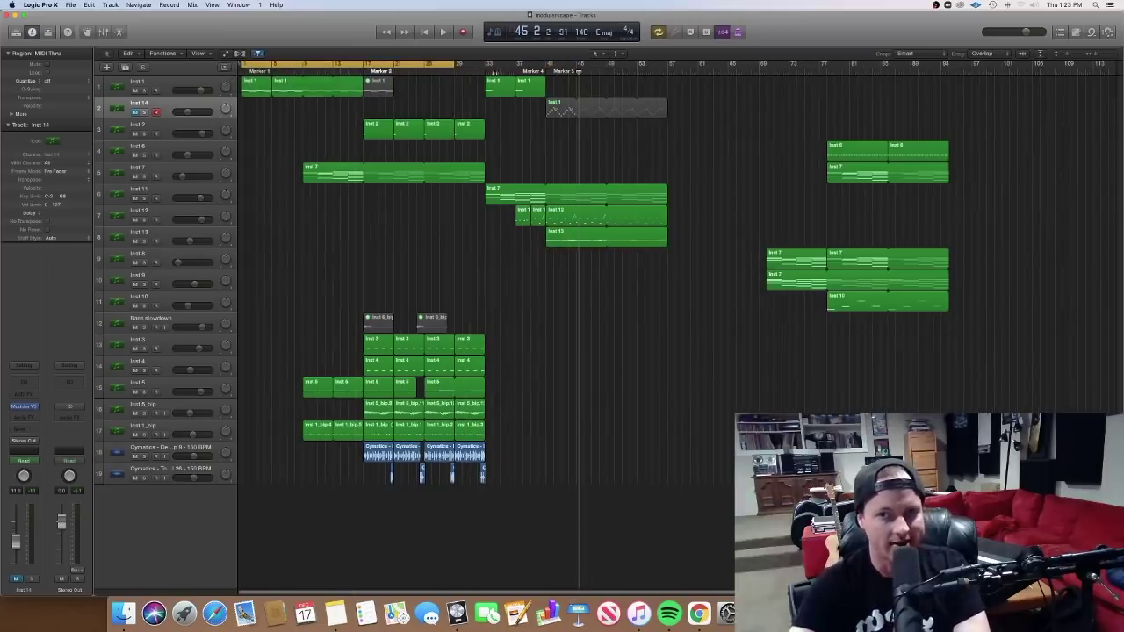
drag(458, 64, 700, 103)
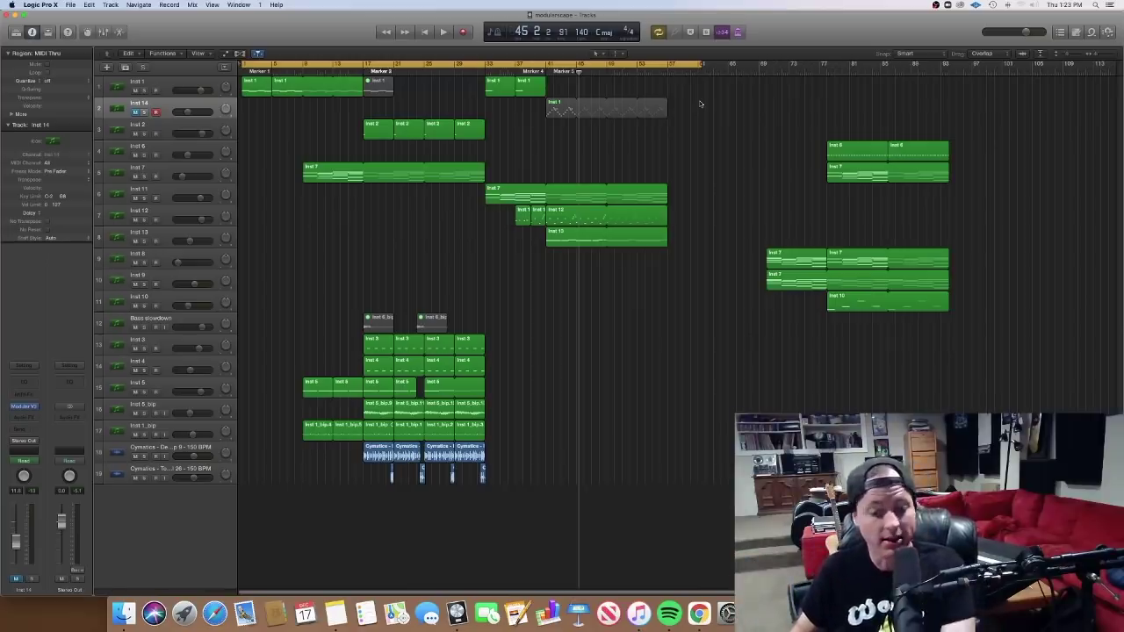
key(space)
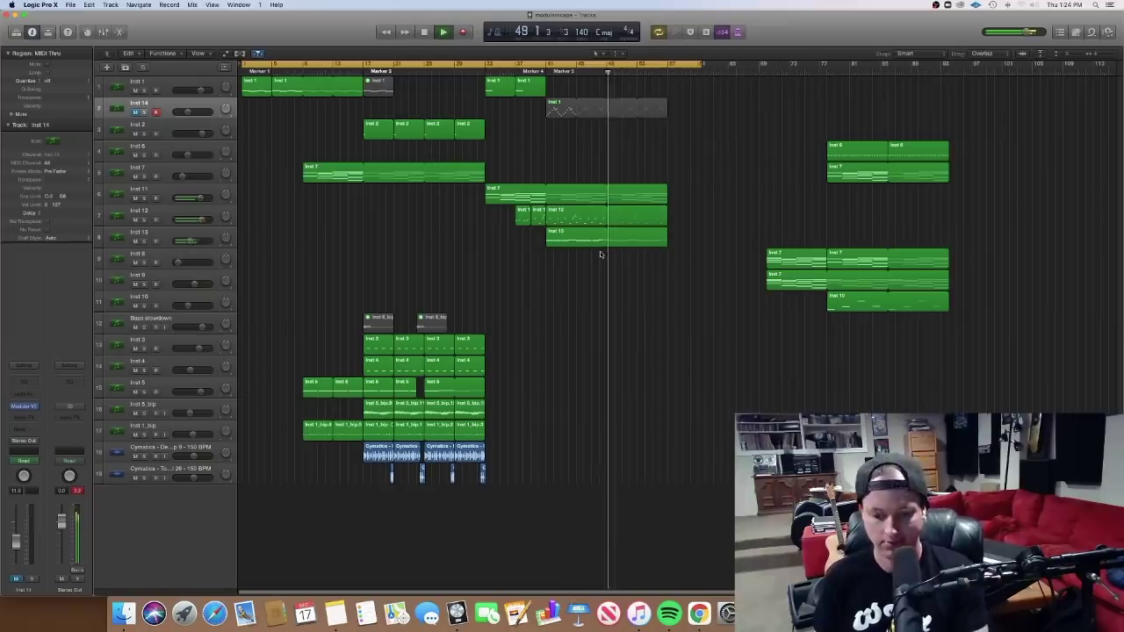
key(space)
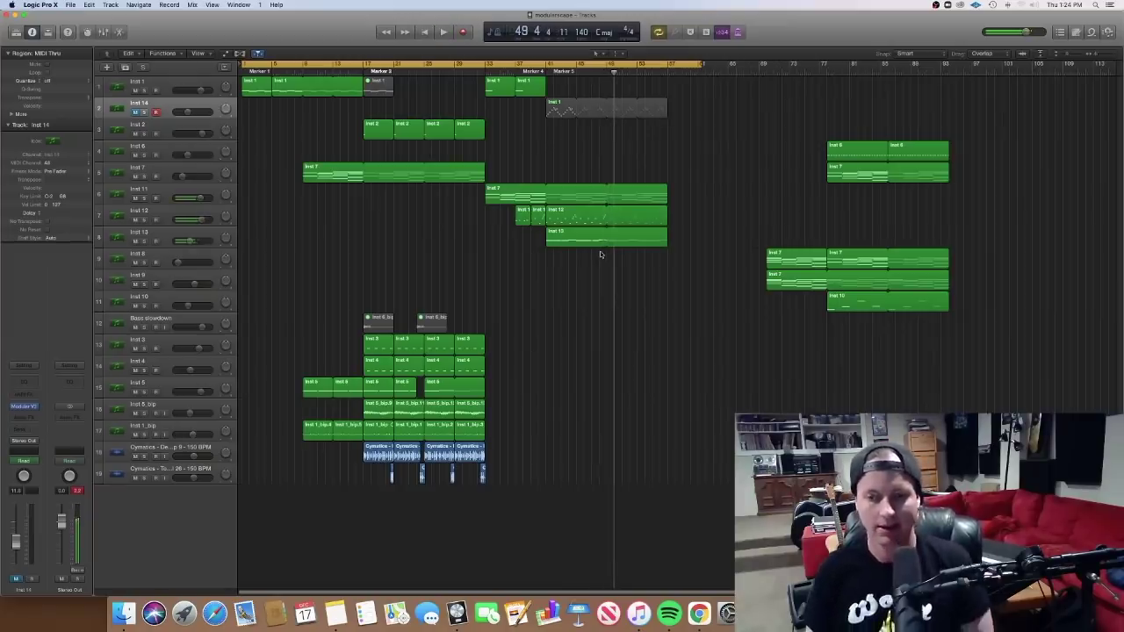